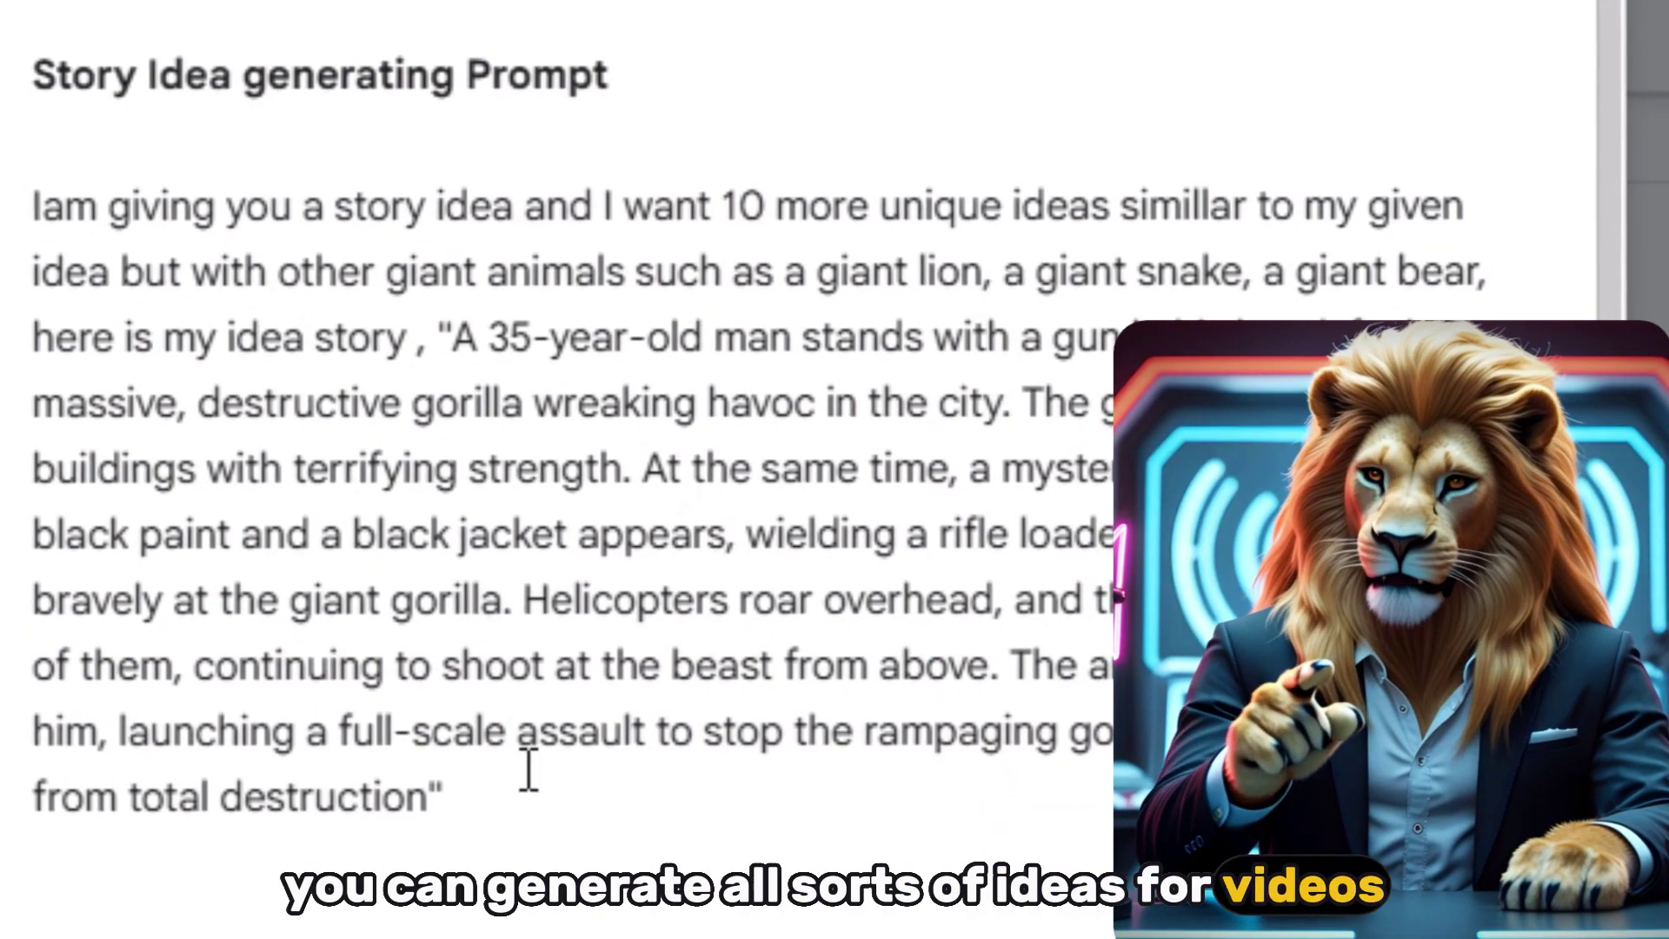
# Select the whole text under the "Story Idea generating Prompt" heading and copy it.
pyautogui.moveTo(529, 769); pyautogui.dragTo(219, 332)
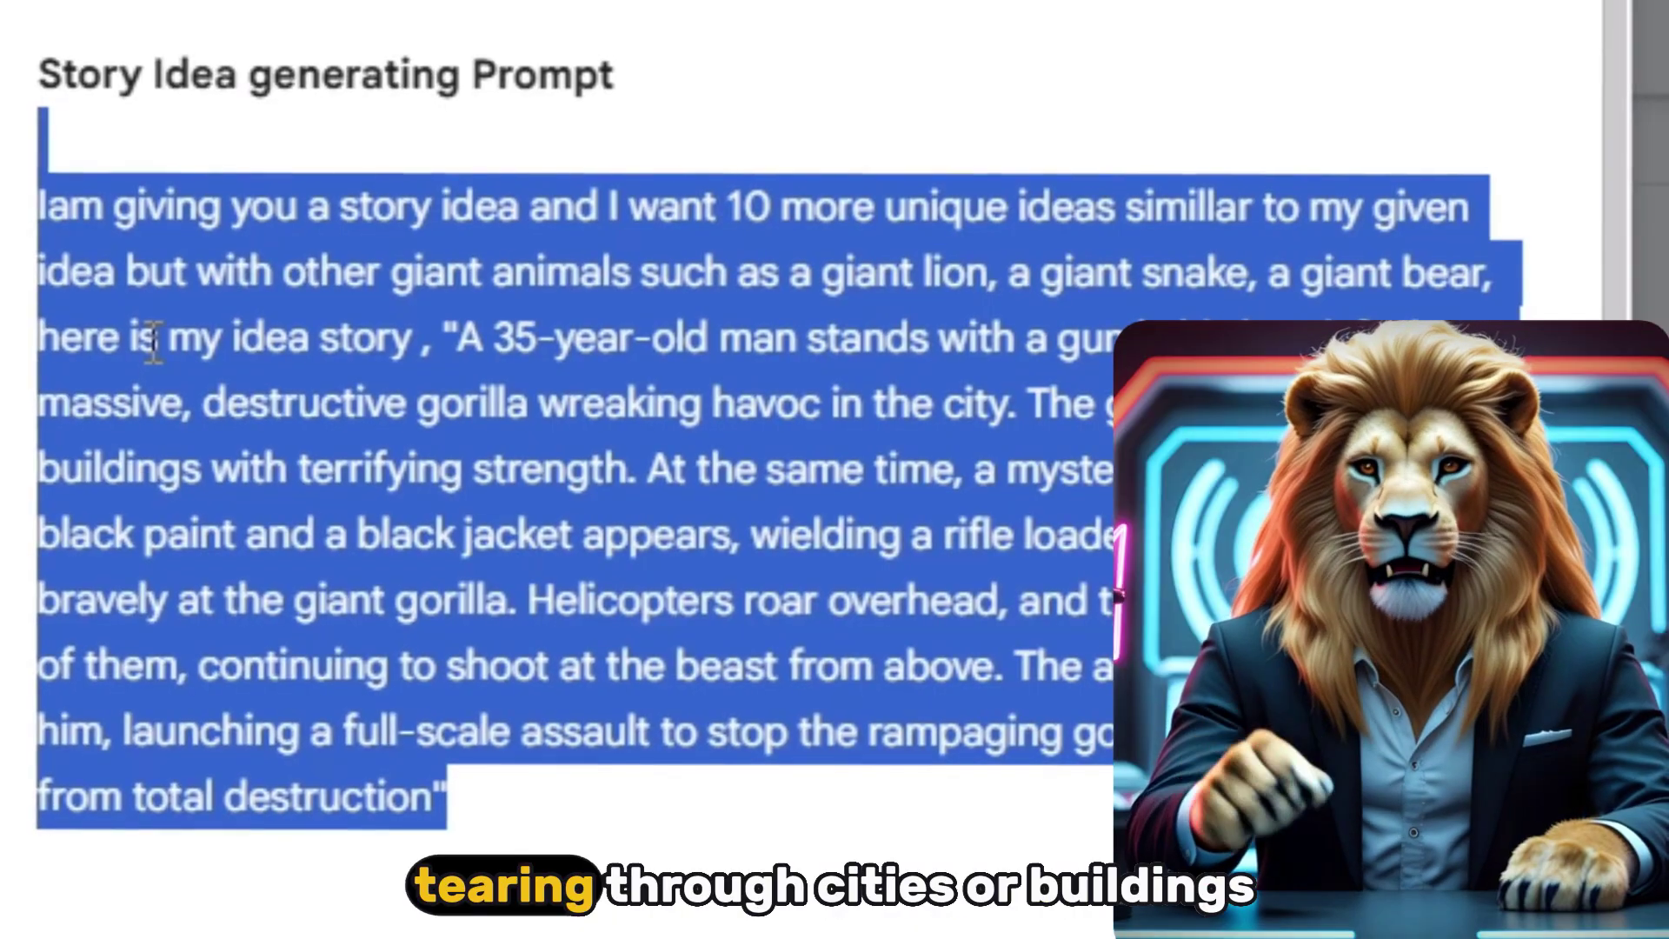
pyautogui.click(153, 345)
pyautogui.moveTo(665, 666); pyautogui.dragTo(968, 667)
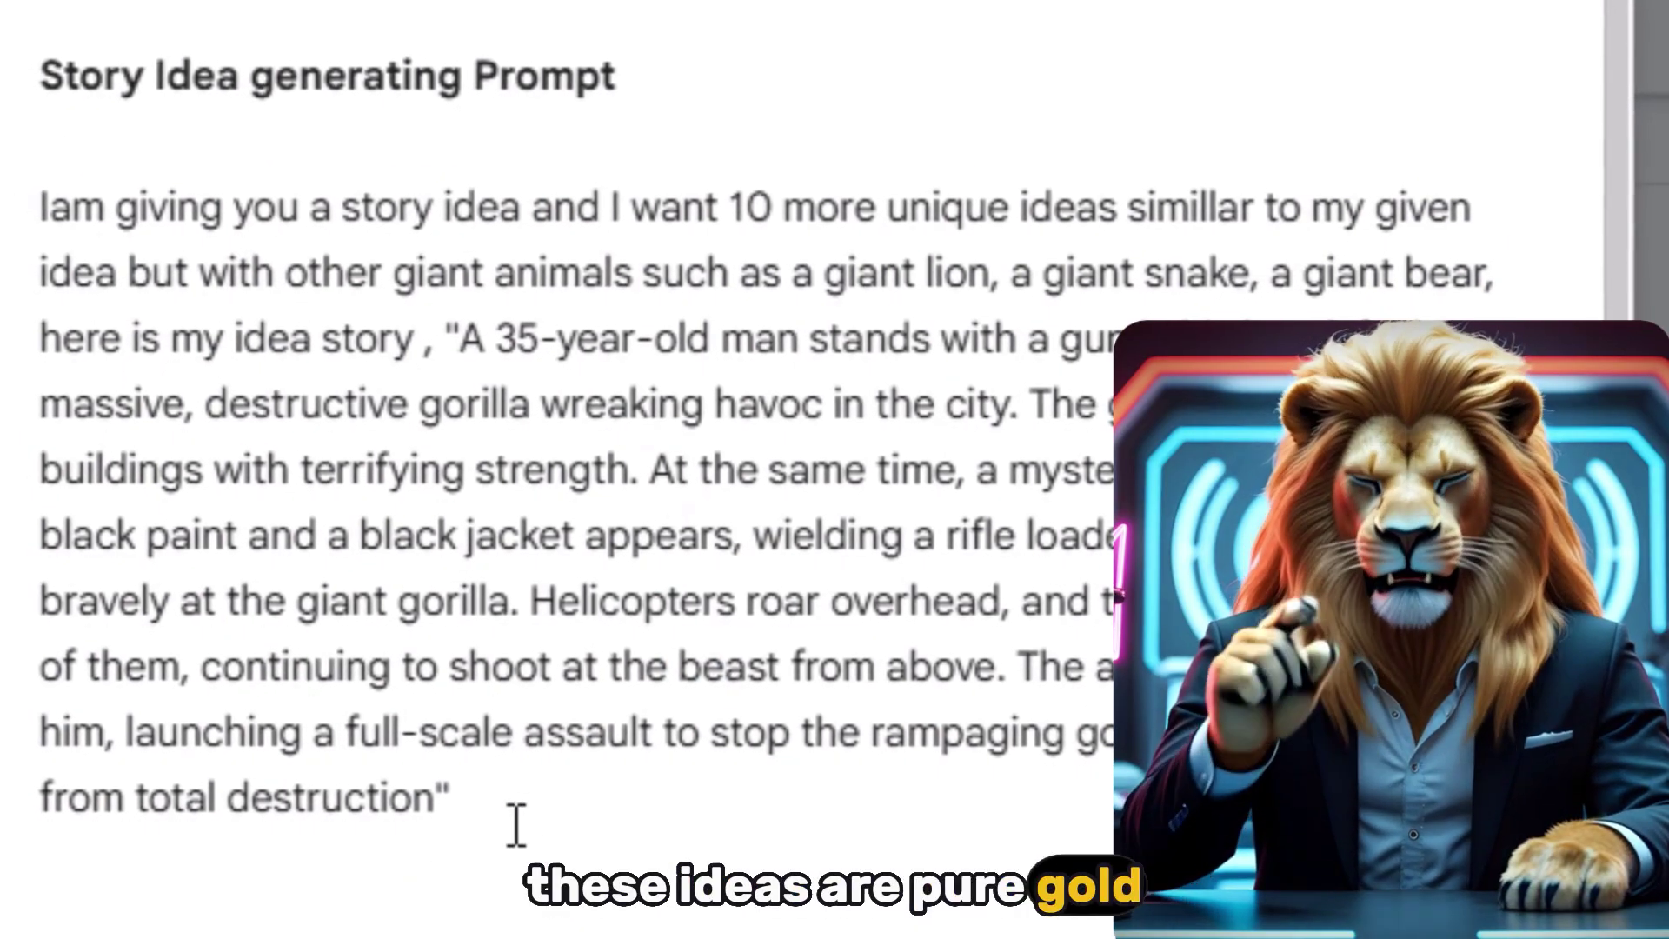
pyautogui.moveTo(514, 823); pyautogui.dragTo(44, 139)
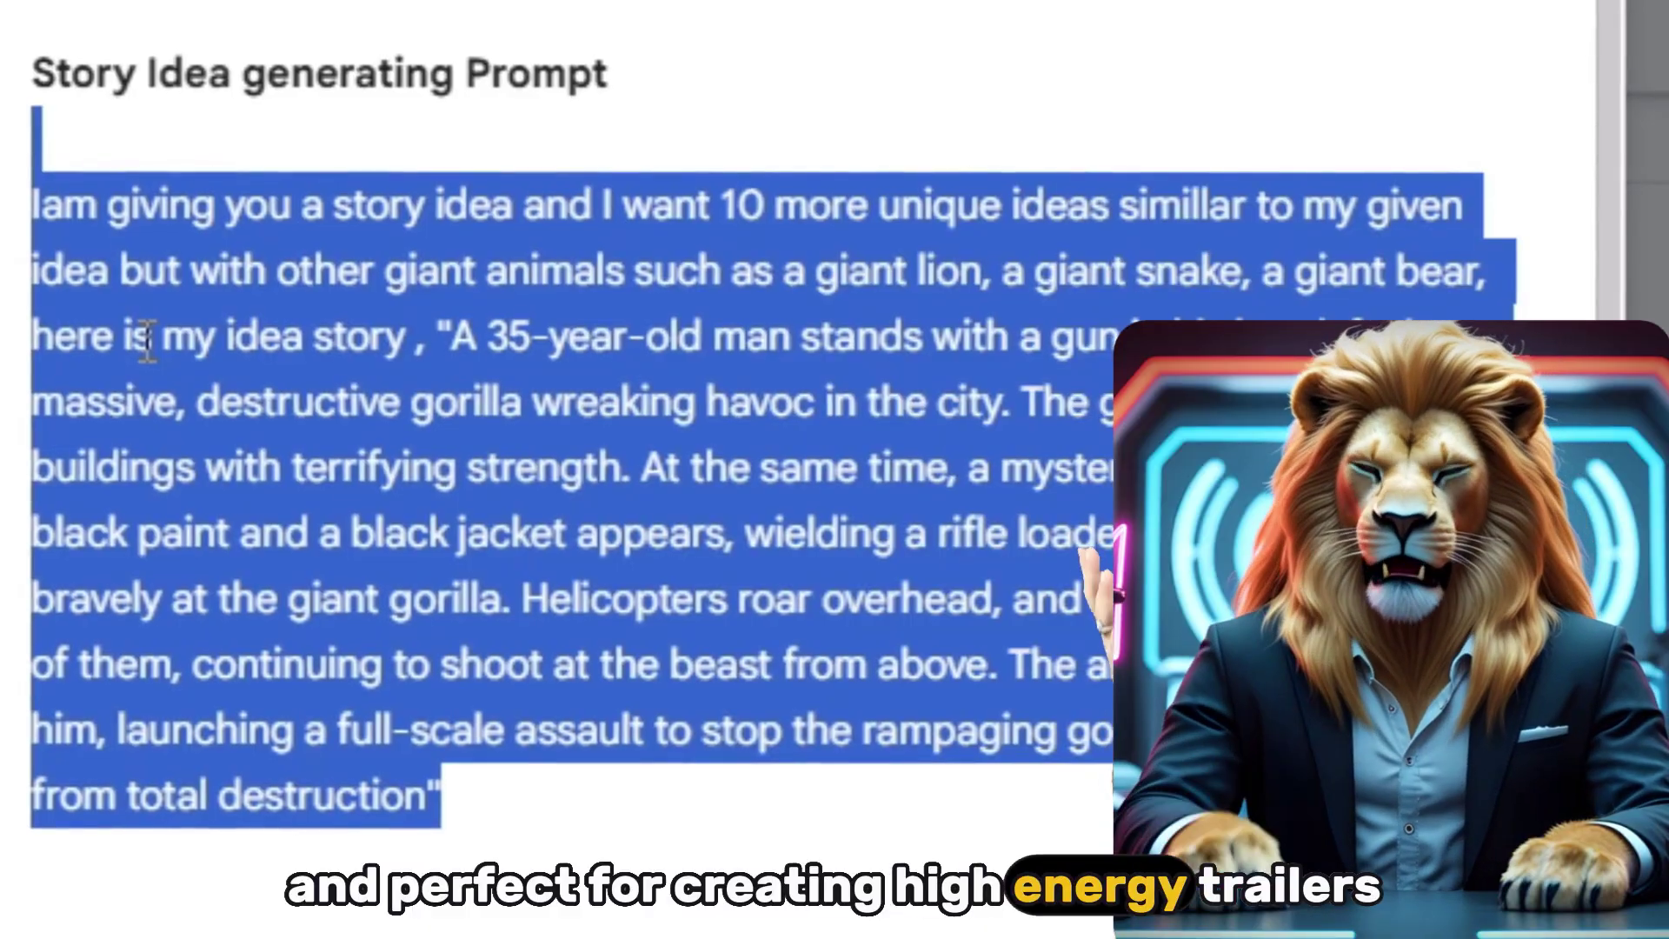
pyautogui.click(205, 366)
pyautogui.moveTo(37, 209); pyautogui.dragTo(435, 819)
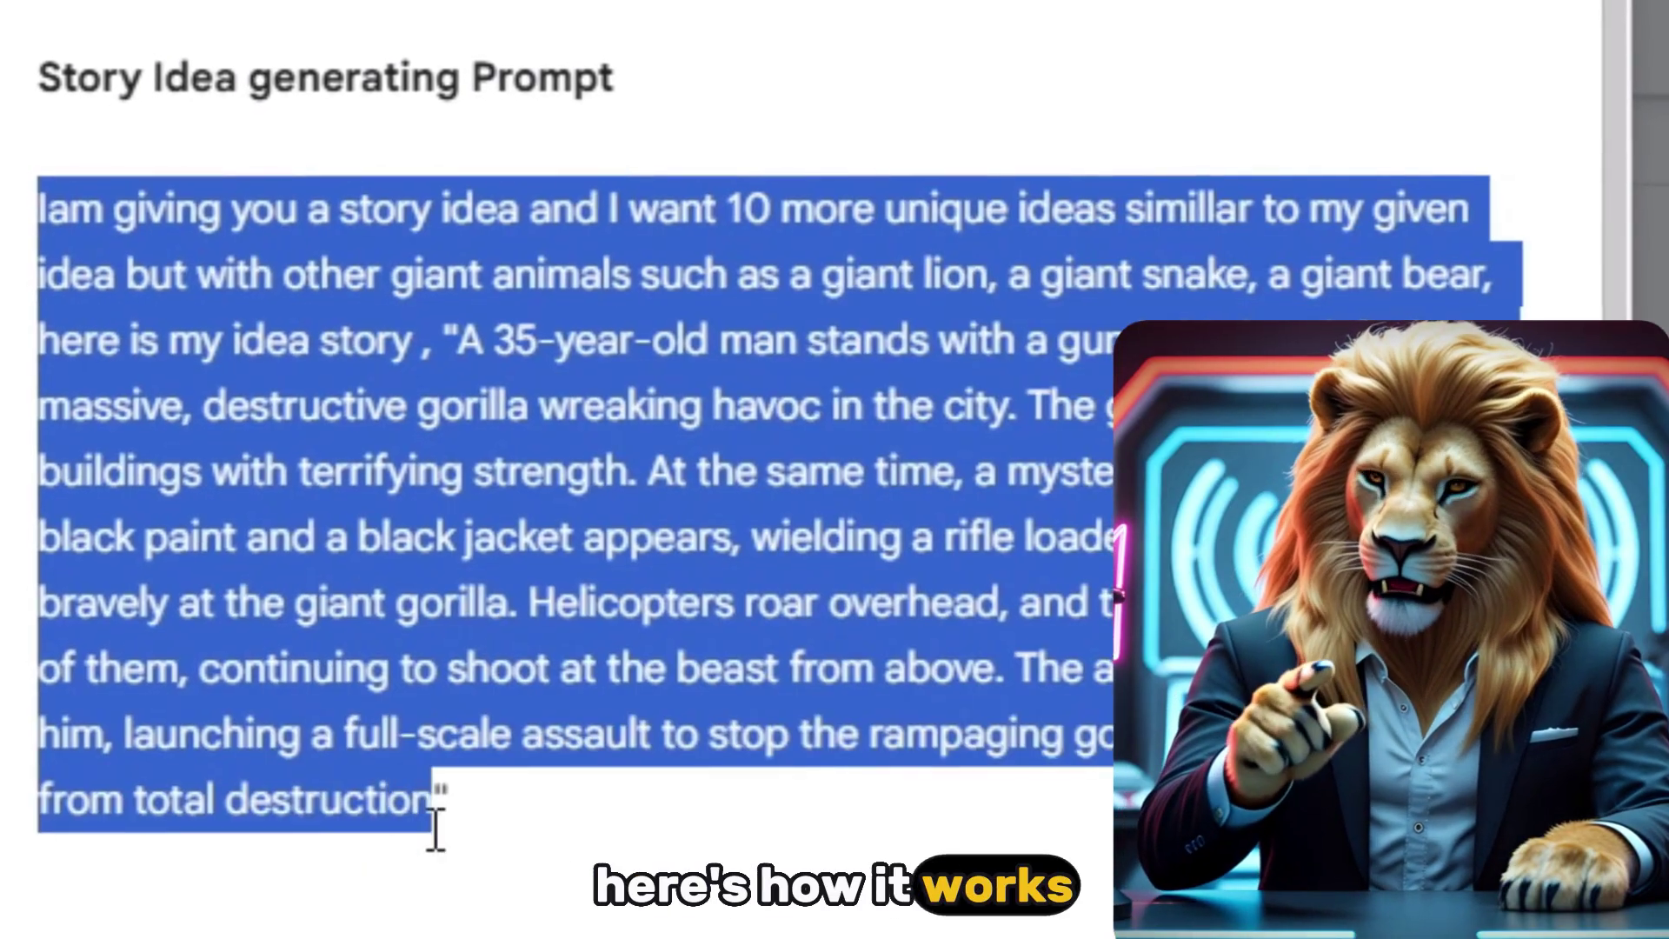
pyautogui.rightClick(363, 560)
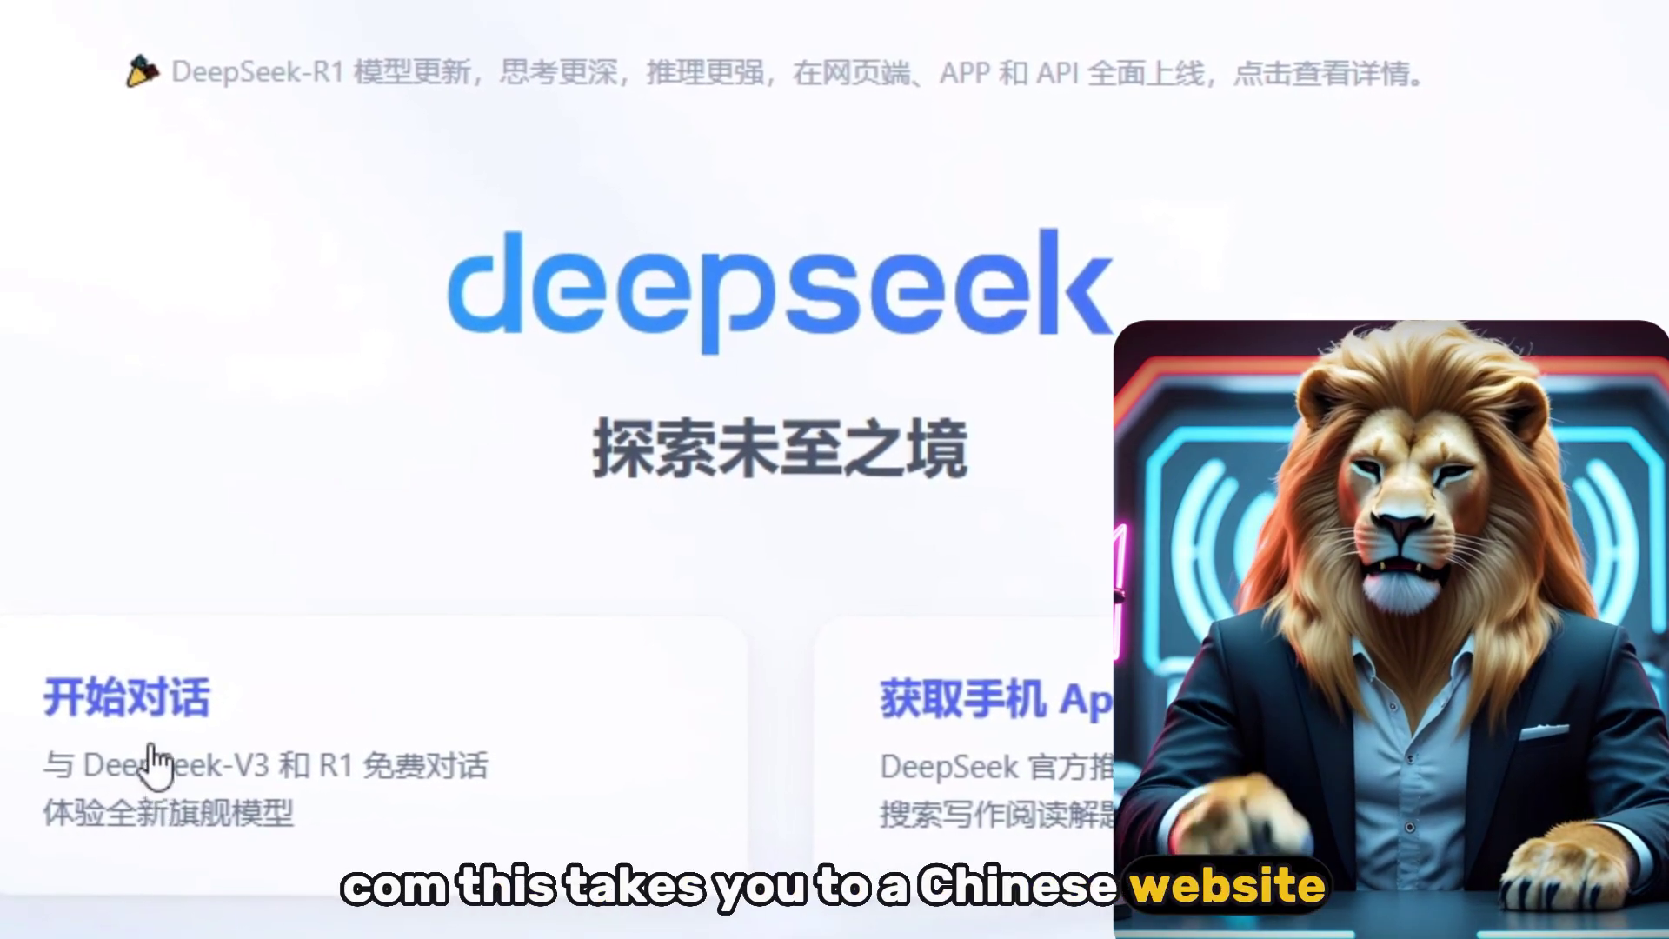
# Switch to DeepSeek, start a chat and submit the copied story-idea prompt.
pyautogui.click(152, 764)
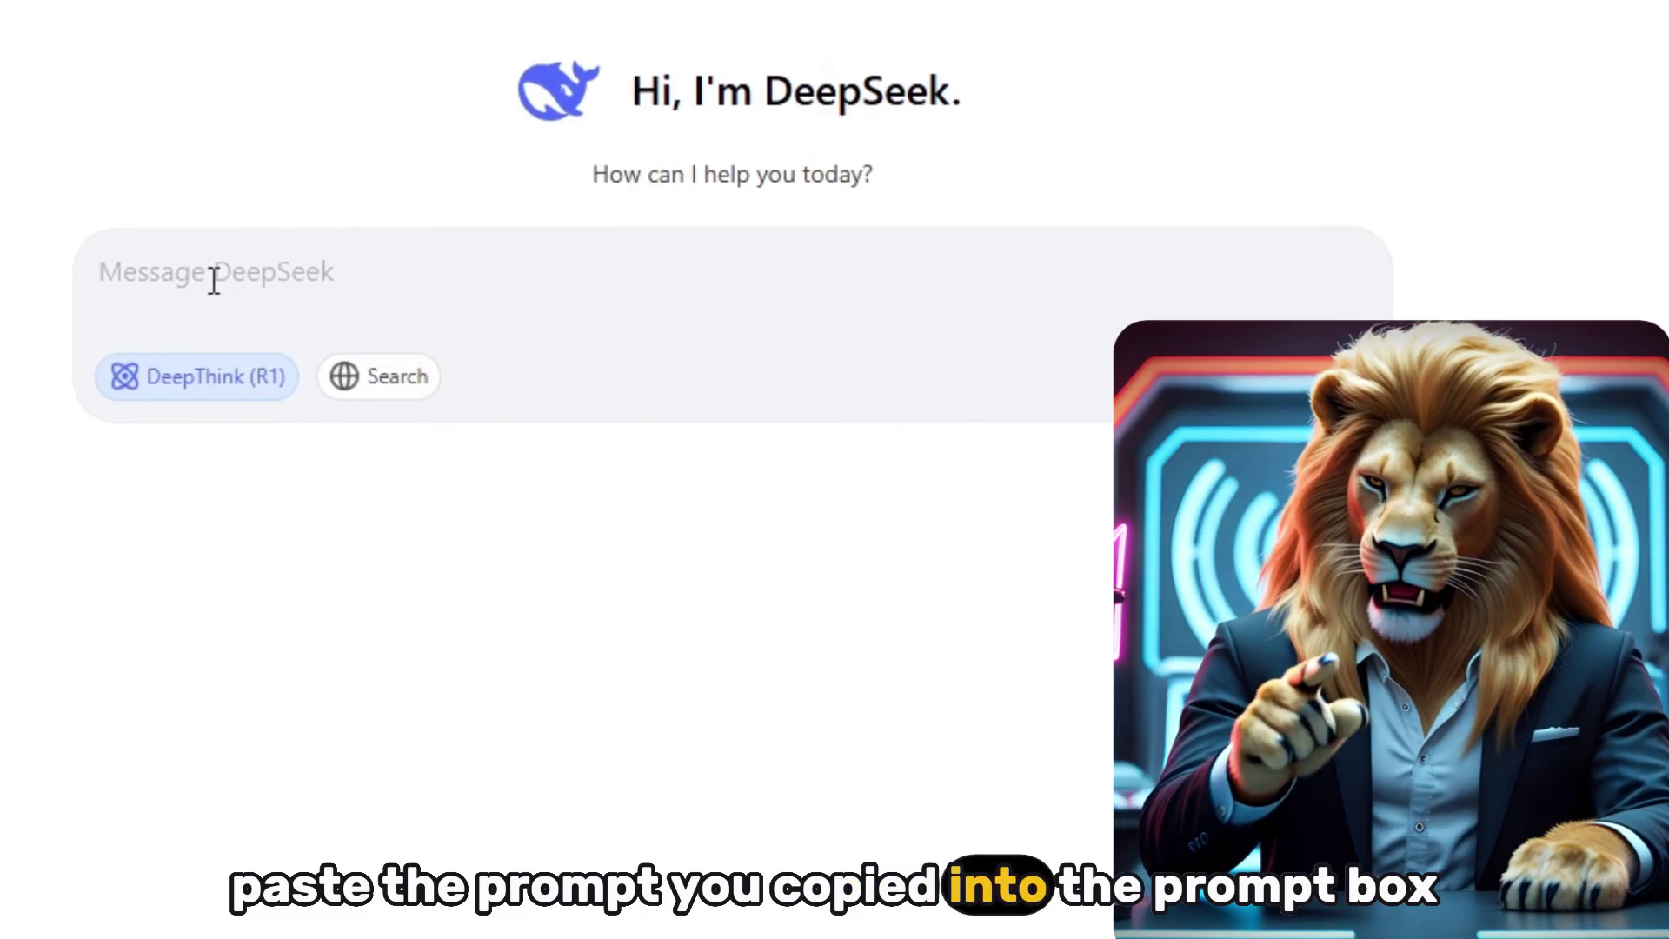
pyautogui.hotkey('ctrl', 'v')
pyautogui.press('Return')
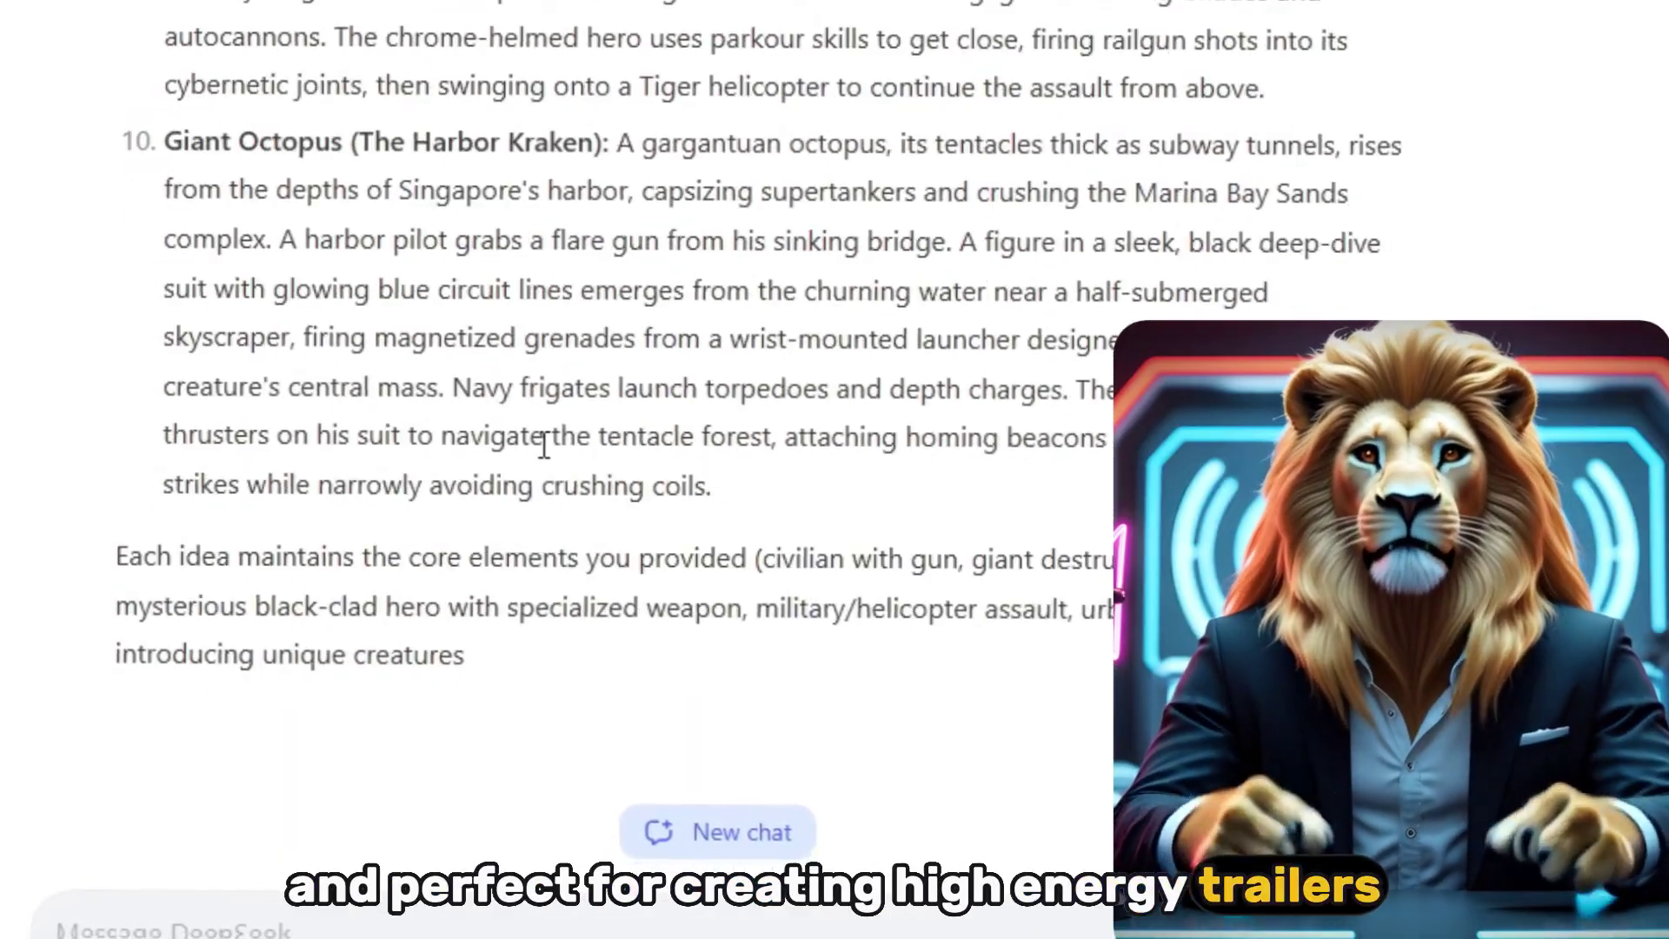
# Look through the generated giant-animal story ideas to choose one for the video.
pyautogui.scroll(5, 544, 446)
pyautogui.moveTo(161, 631); pyautogui.dragTo(607, 649)
pyautogui.click(145, 304)
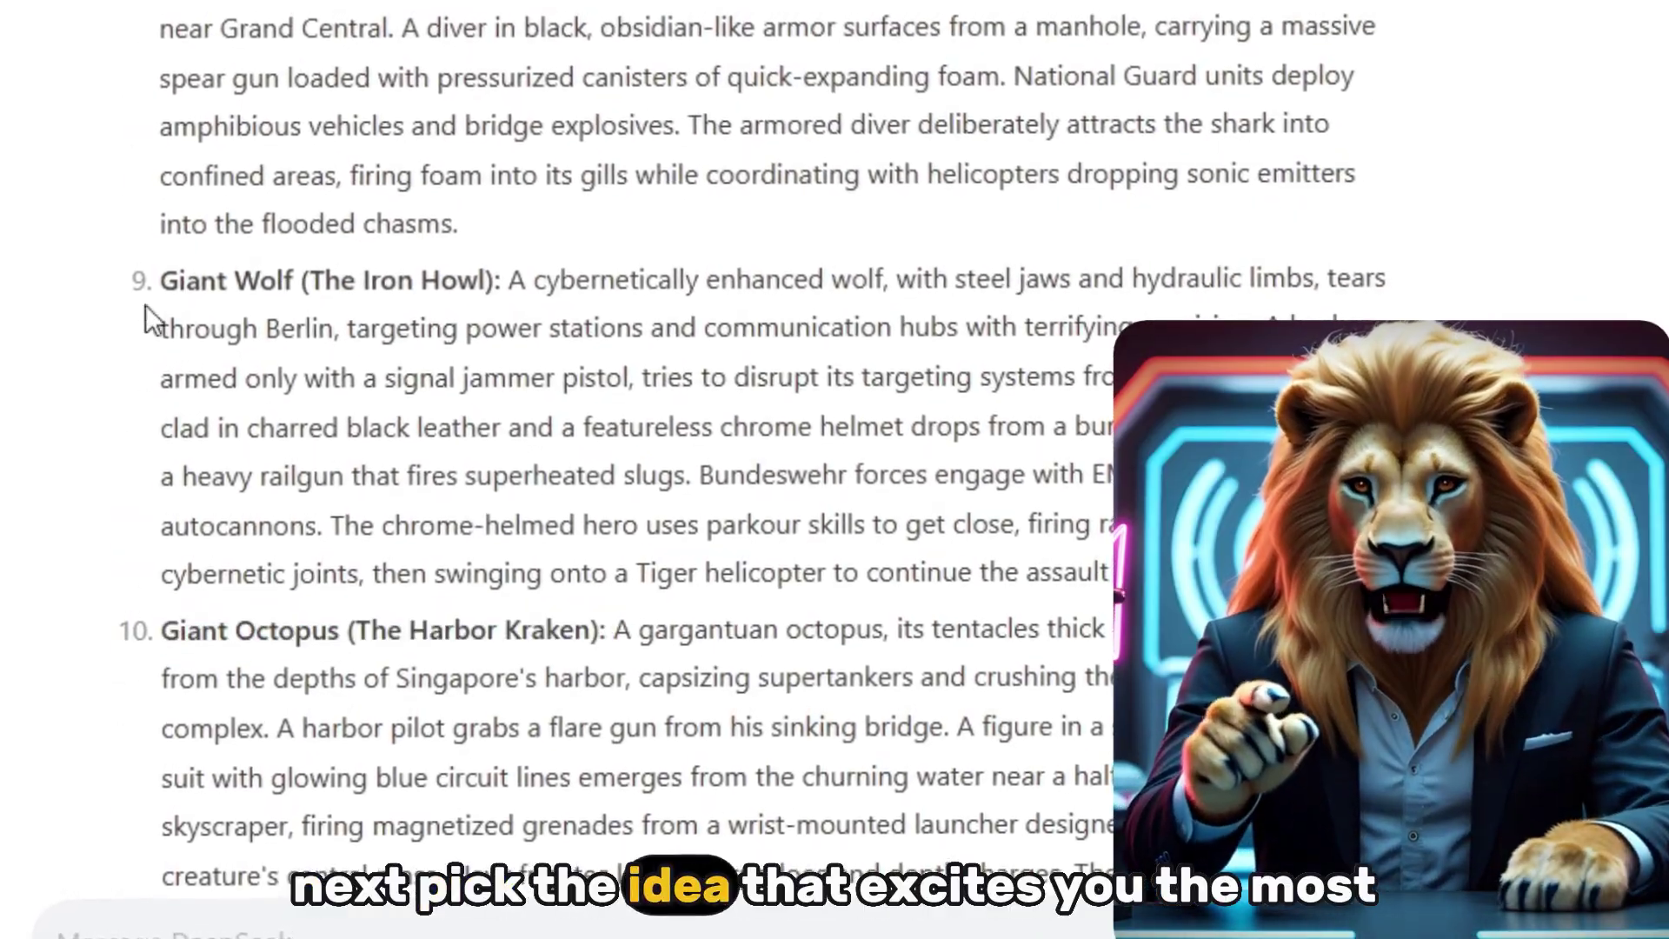
pyautogui.moveTo(161, 280); pyautogui.dragTo(502, 280)
pyautogui.scroll(10, 173, 330)
pyautogui.moveTo(138, 343); pyautogui.dragTo(361, 895)
pyautogui.click(154, 478)
pyautogui.scroll(-3, 153, 478)
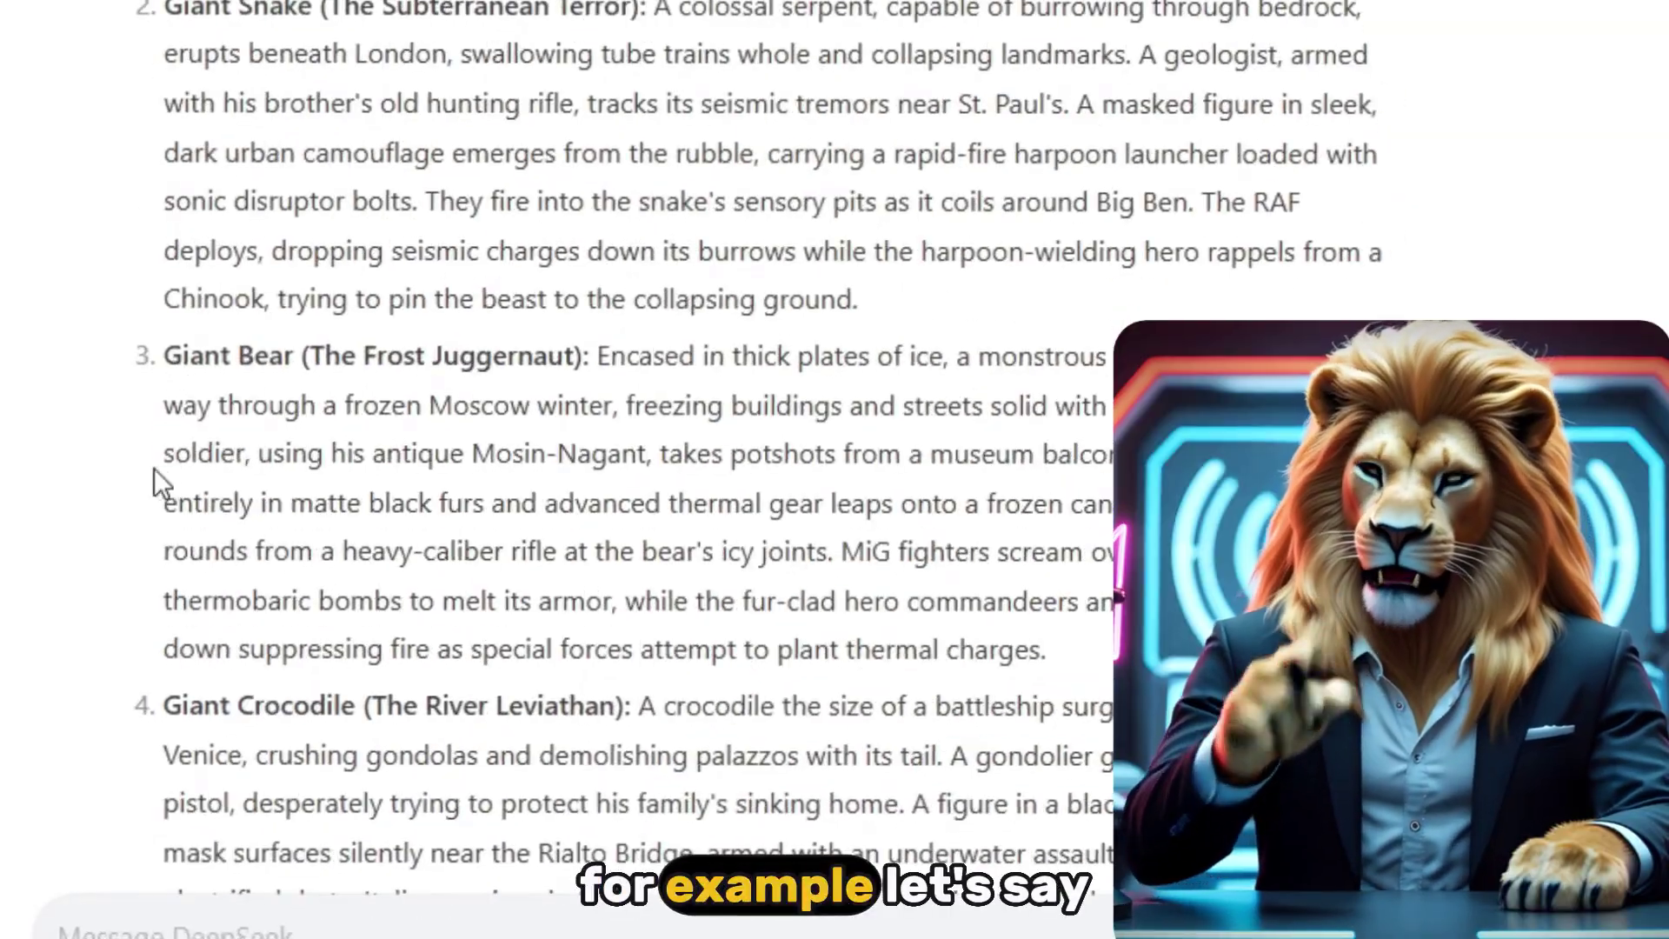
# Copy the complete third idea, "Giant Bear (The Frost Juggernaut)", from the reply.
pyautogui.moveTo(158, 357); pyautogui.dragTo(1048, 654)
pyautogui.click(109, 383)
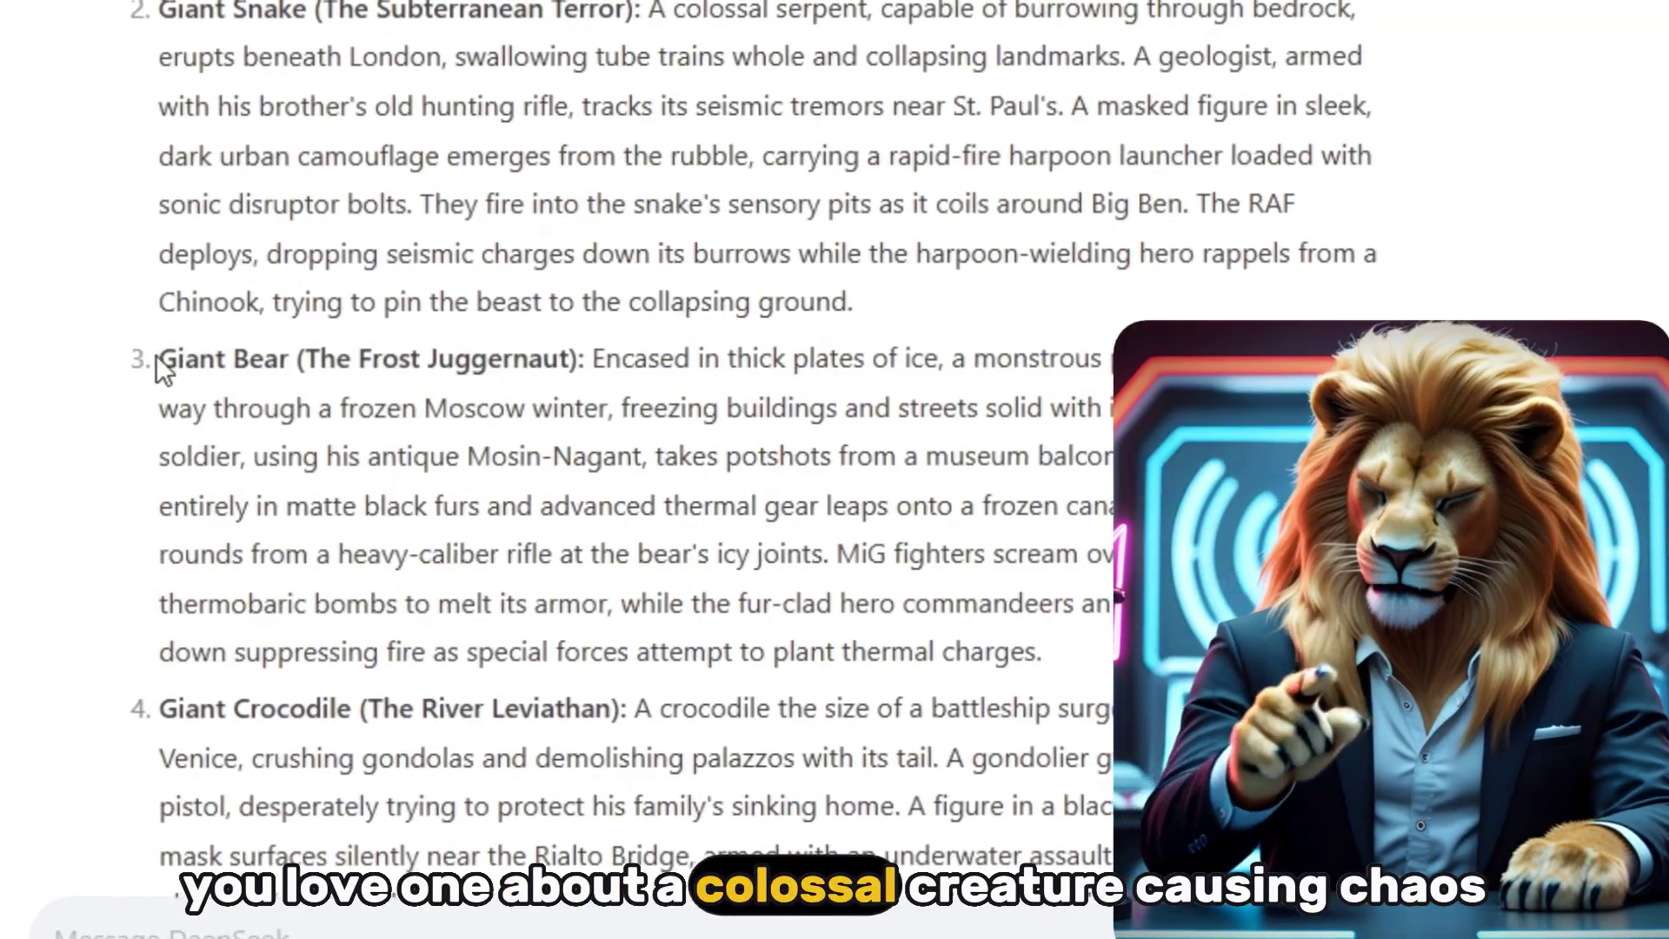
pyautogui.moveTo(154, 355); pyautogui.dragTo(1076, 656)
pyautogui.rightClick(828, 506)
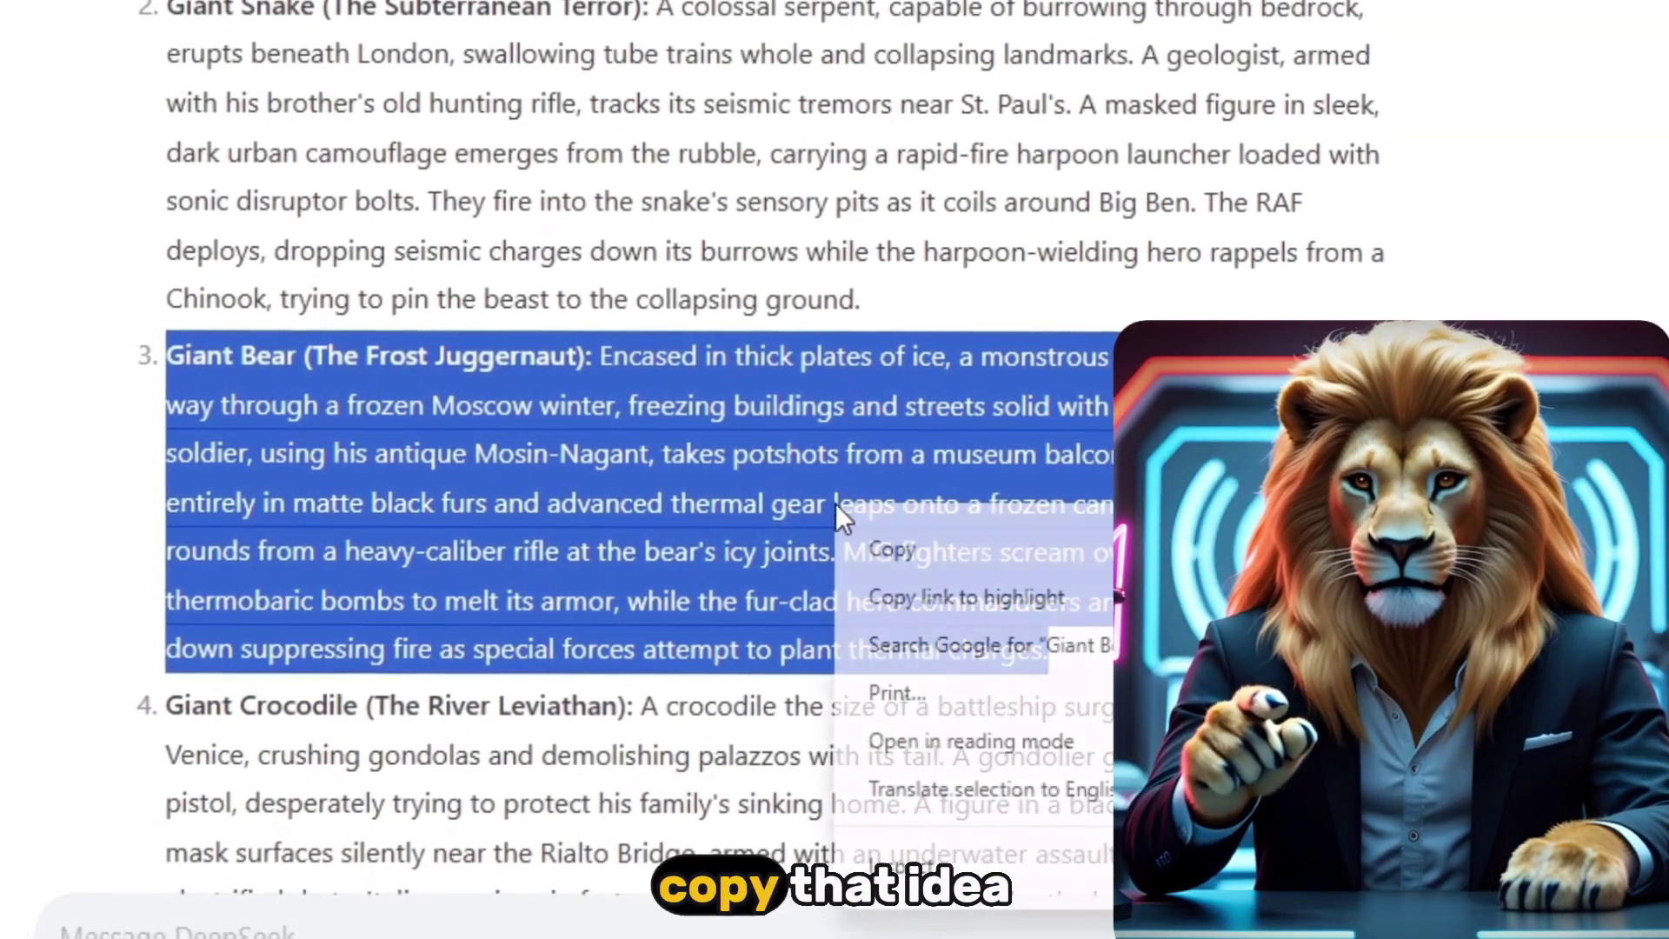
pyautogui.click(886, 548)
# Paste the copied Giant Bear idea into the message box of the same chat.
pyautogui.scroll(-10, 87, 243)
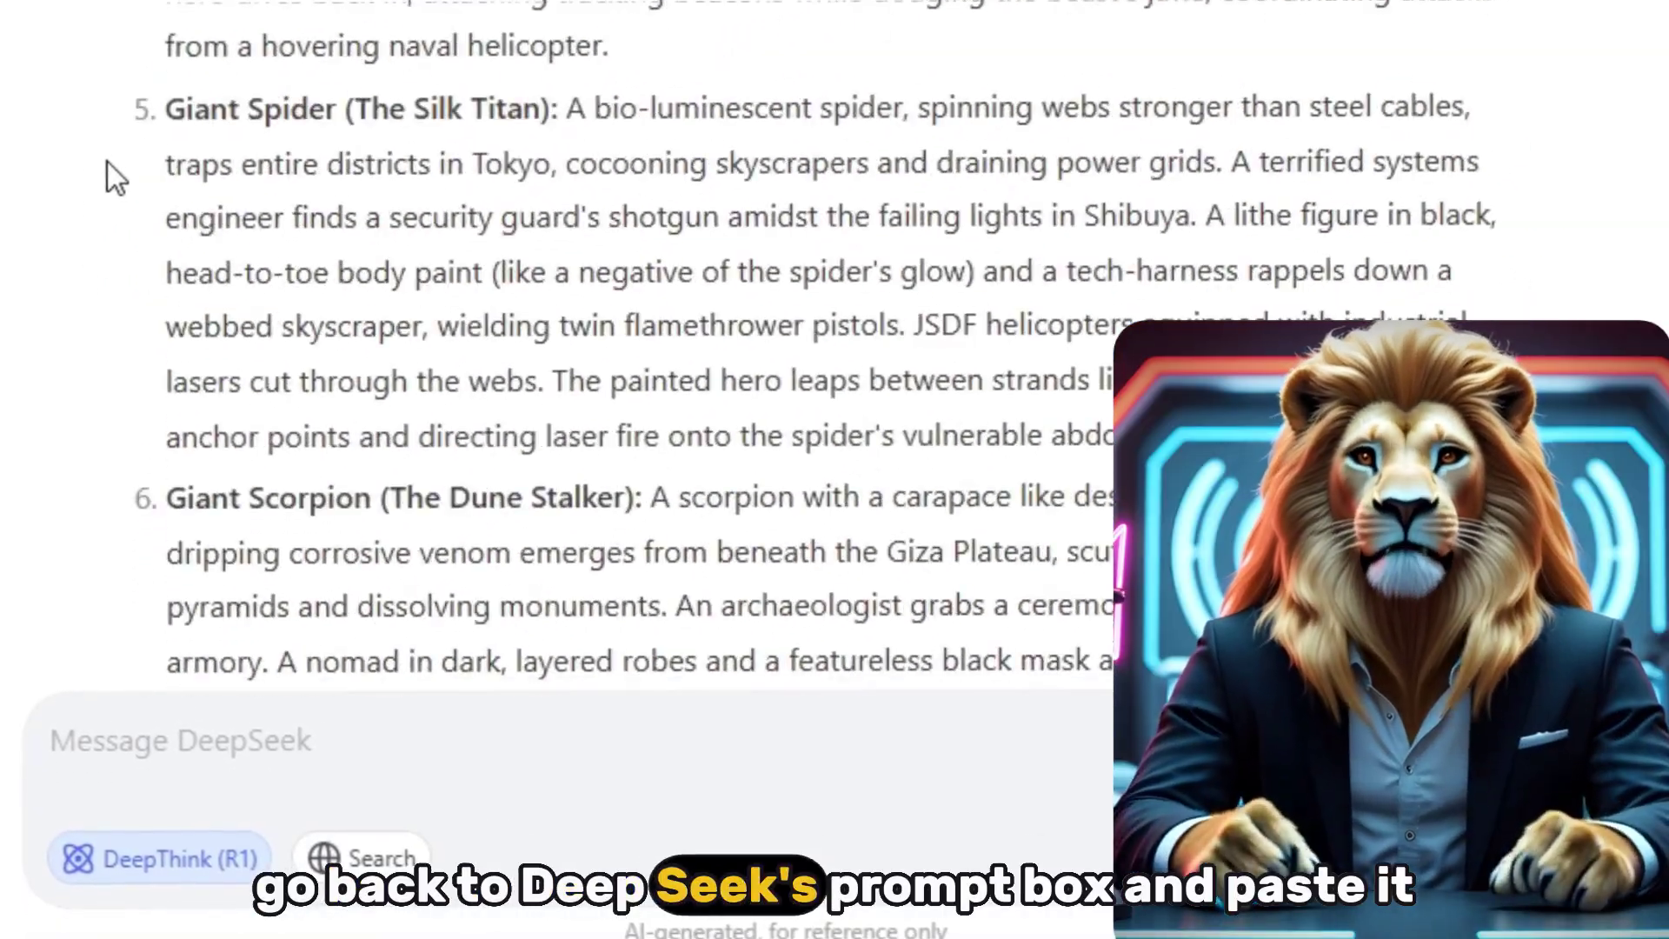
pyautogui.scroll(7, 108, 164)
pyautogui.rightClick(257, 734)
pyautogui.click(300, 306)
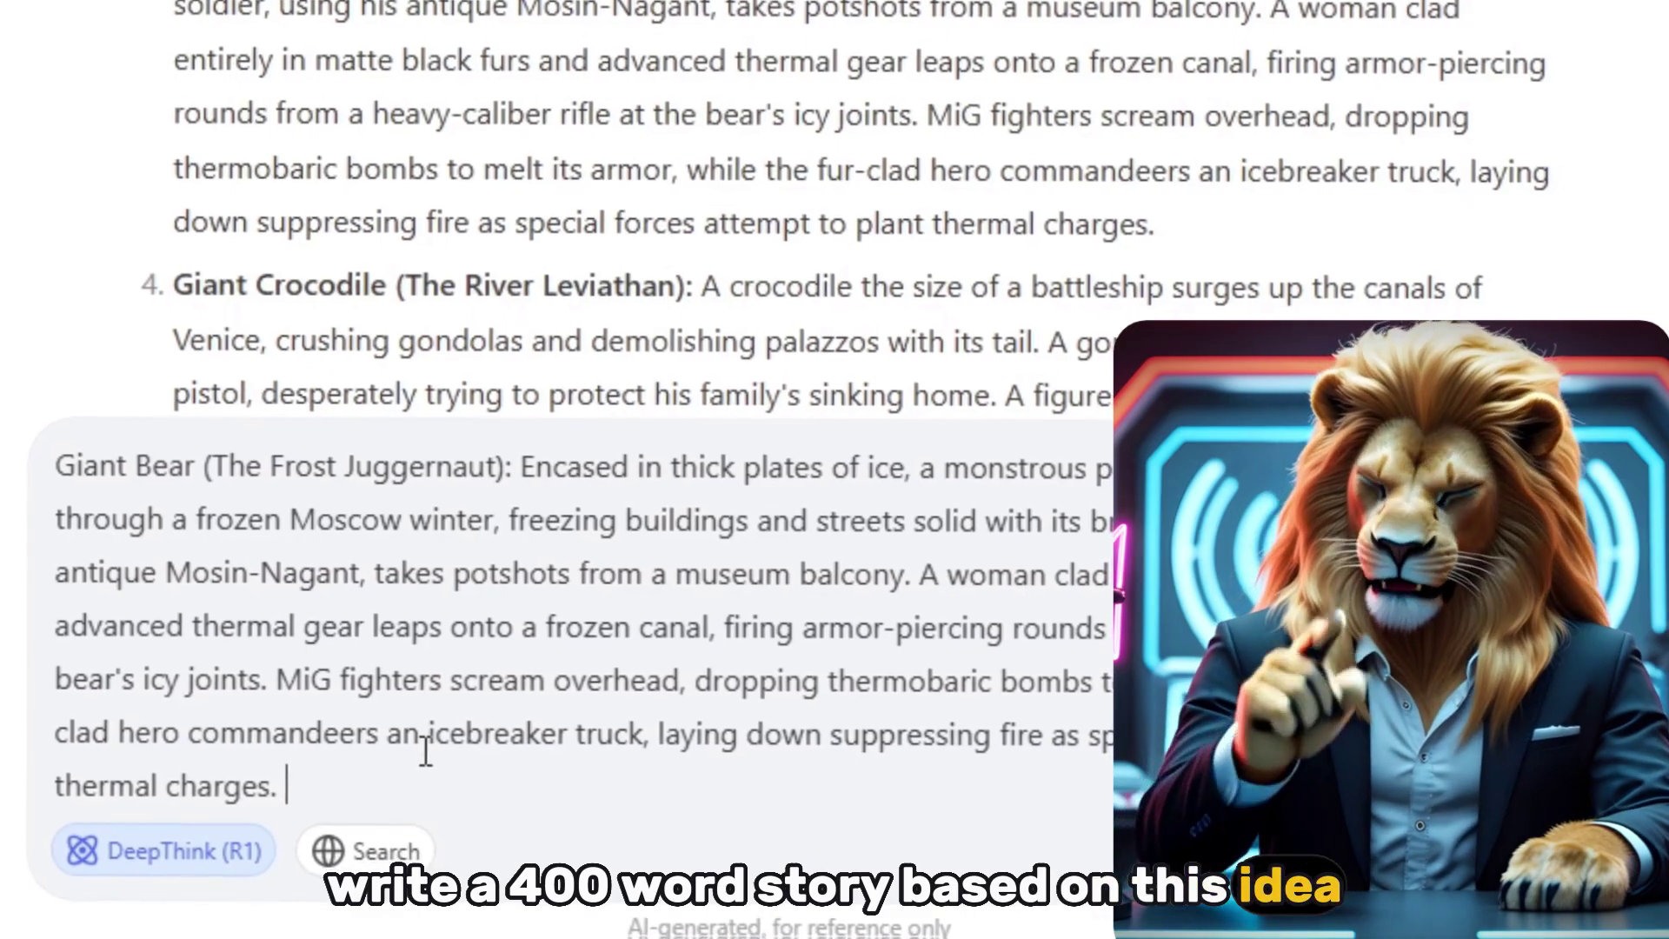
# Add "is idea per 400 words ki story likho" after the pasted idea and send the message.
pyautogui.write('is')
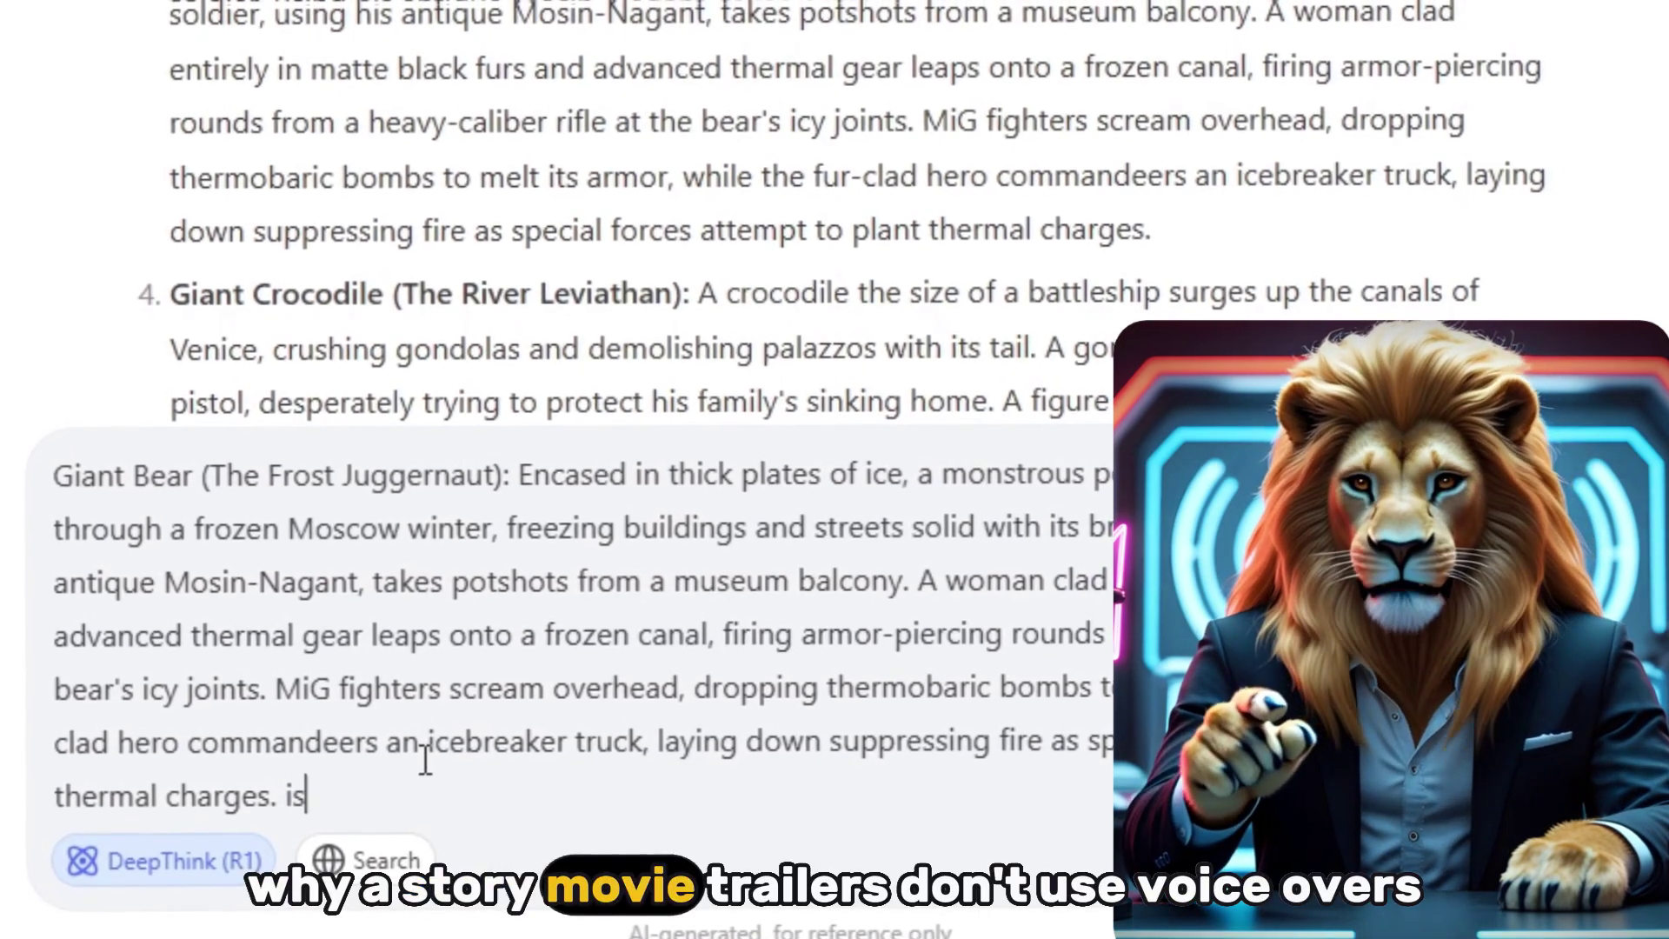
pyautogui.write(' i')
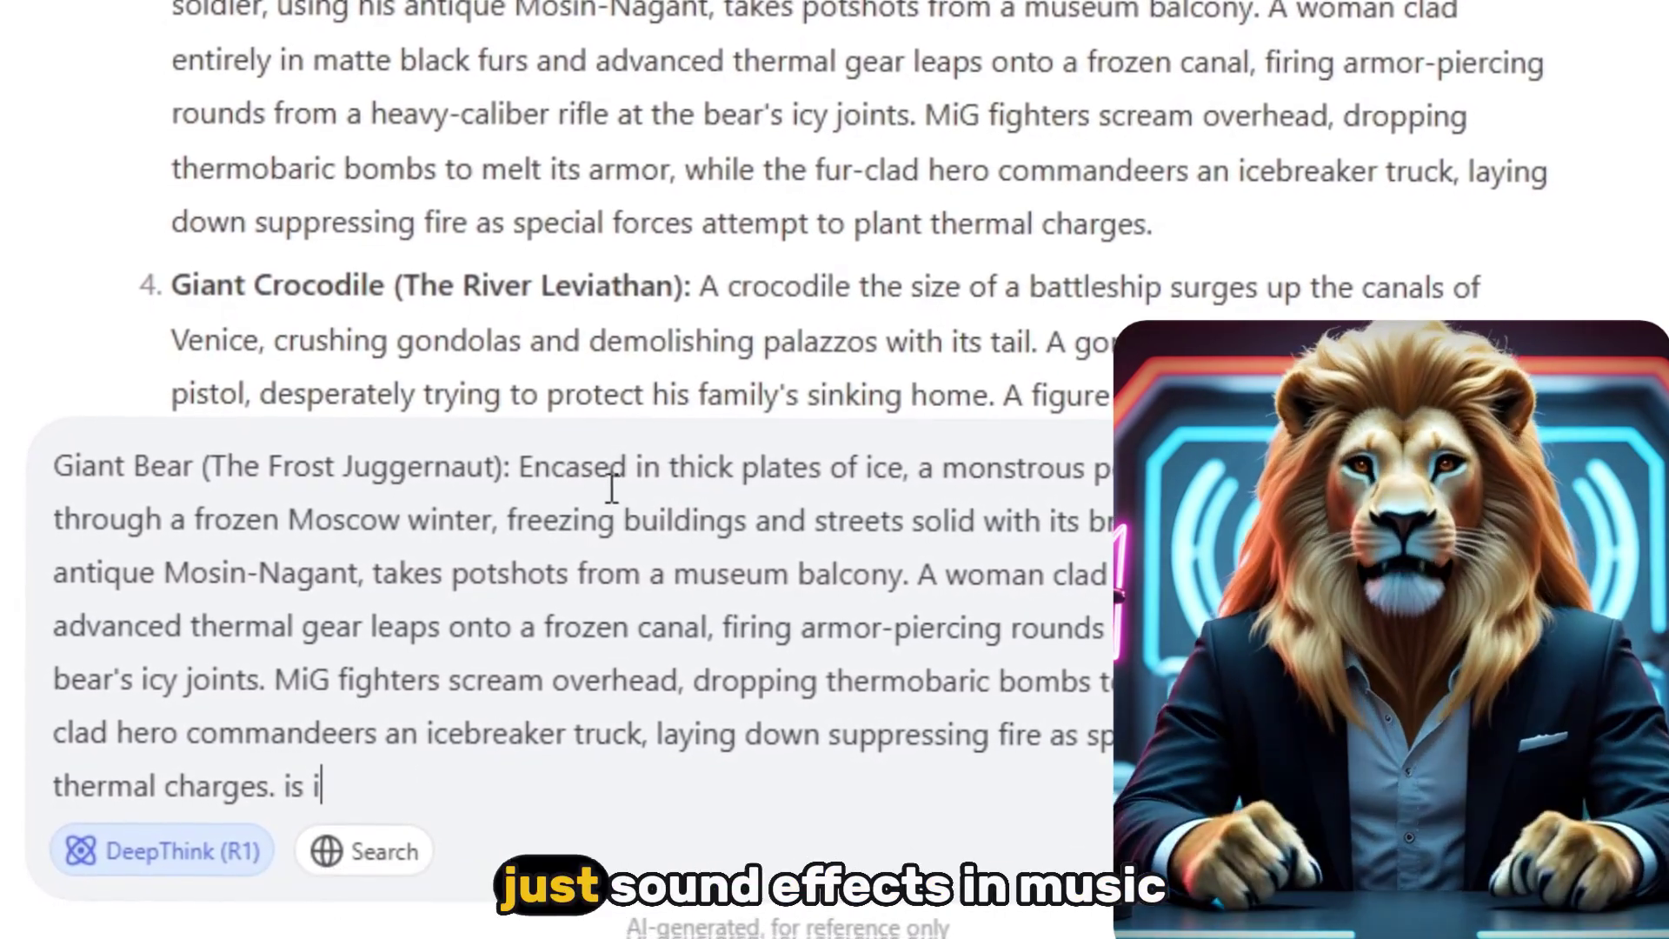
pyautogui.write('dea per')
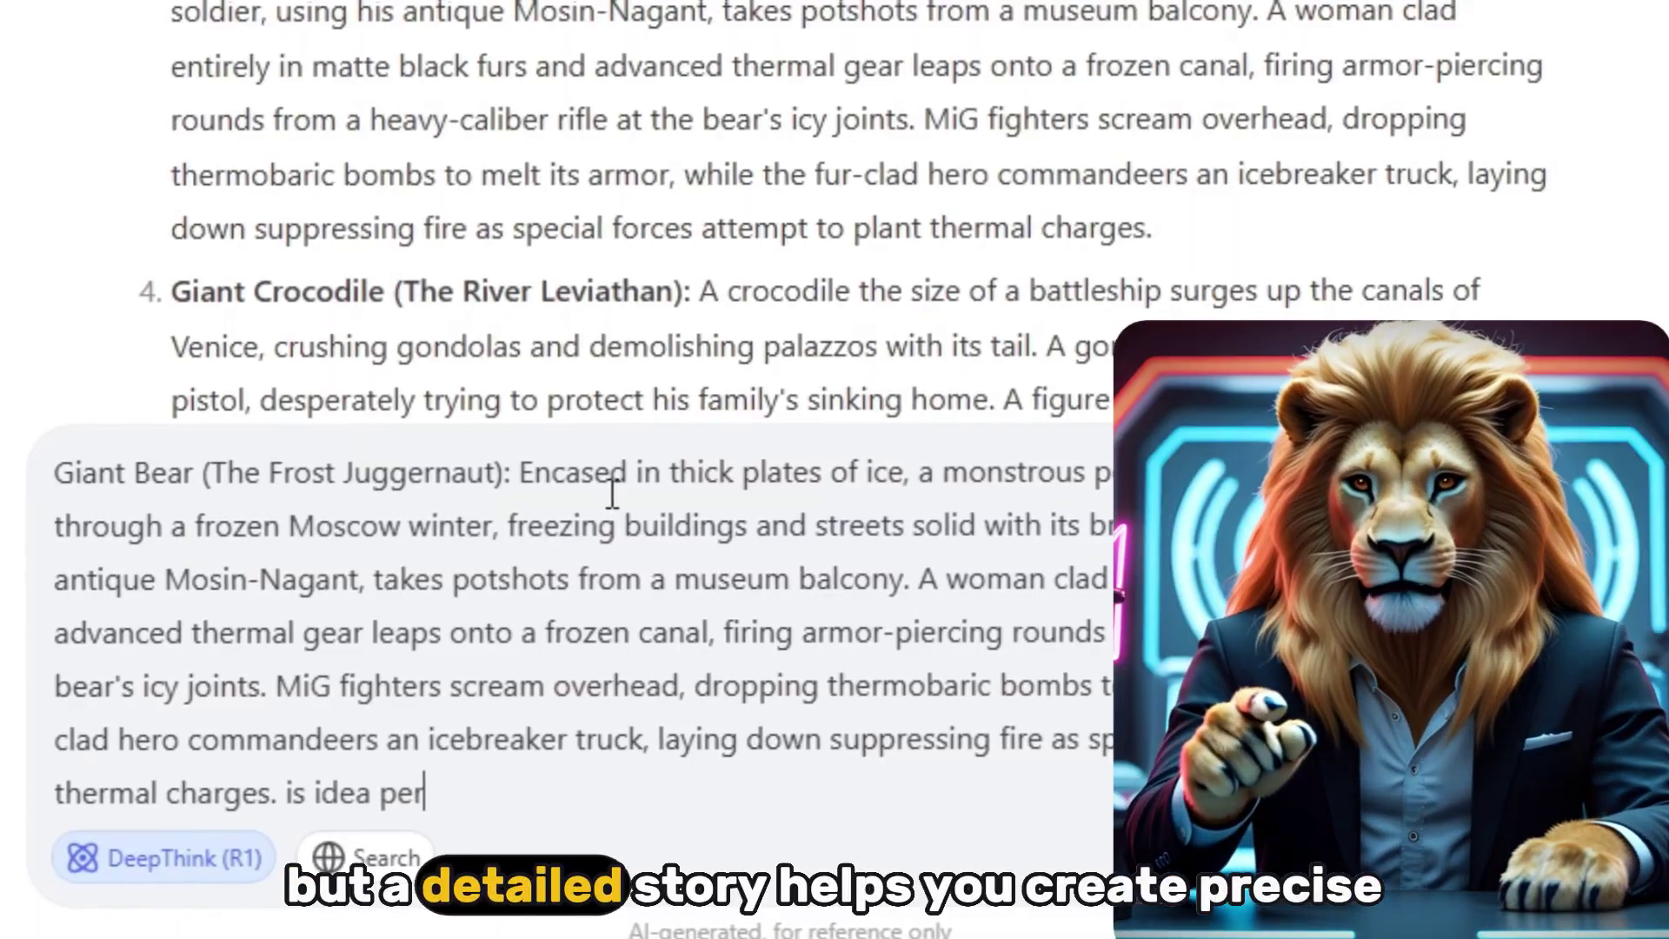
pyautogui.write(' 400 w')
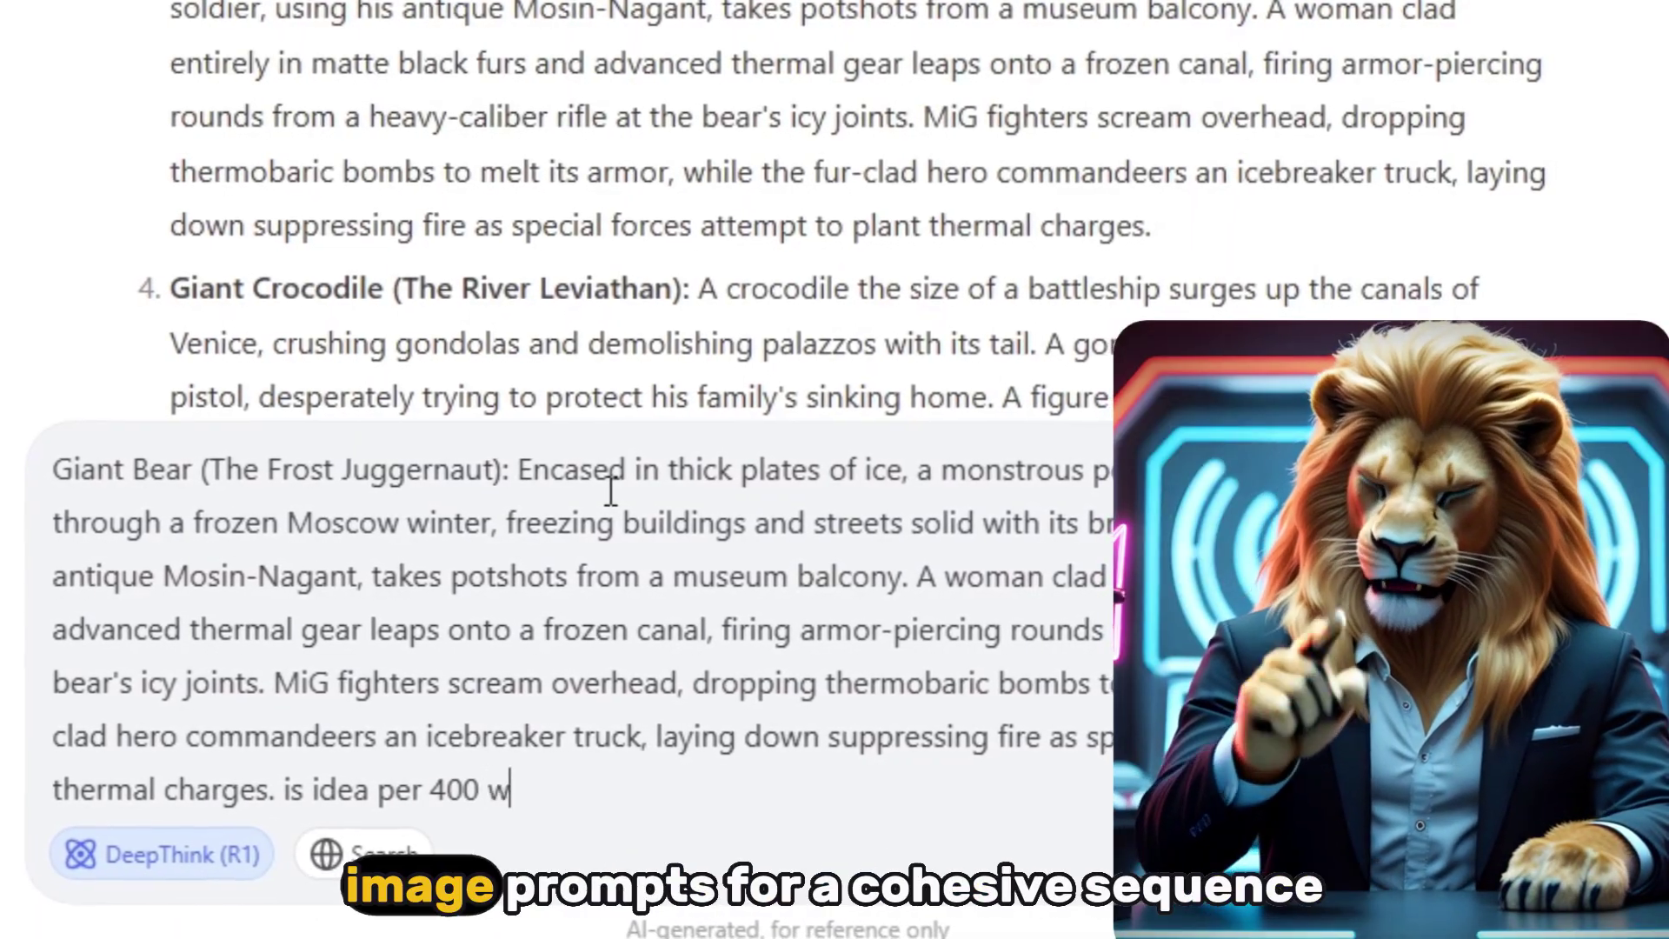
pyautogui.write('ords ki sto')
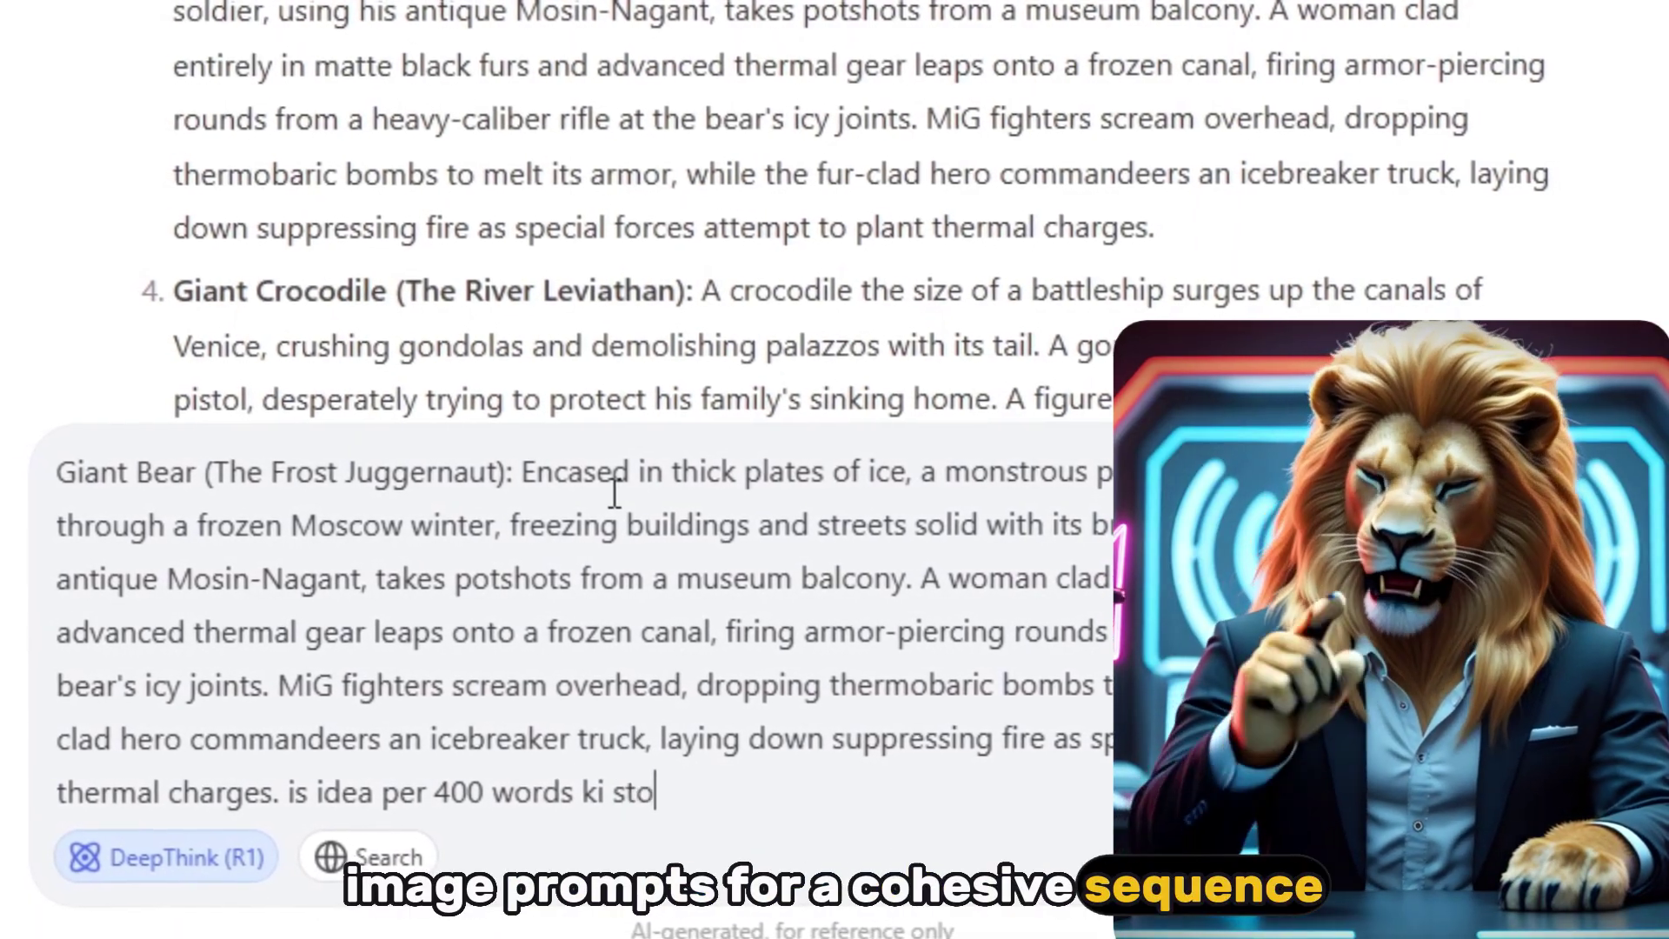
pyautogui.write('ry likho')
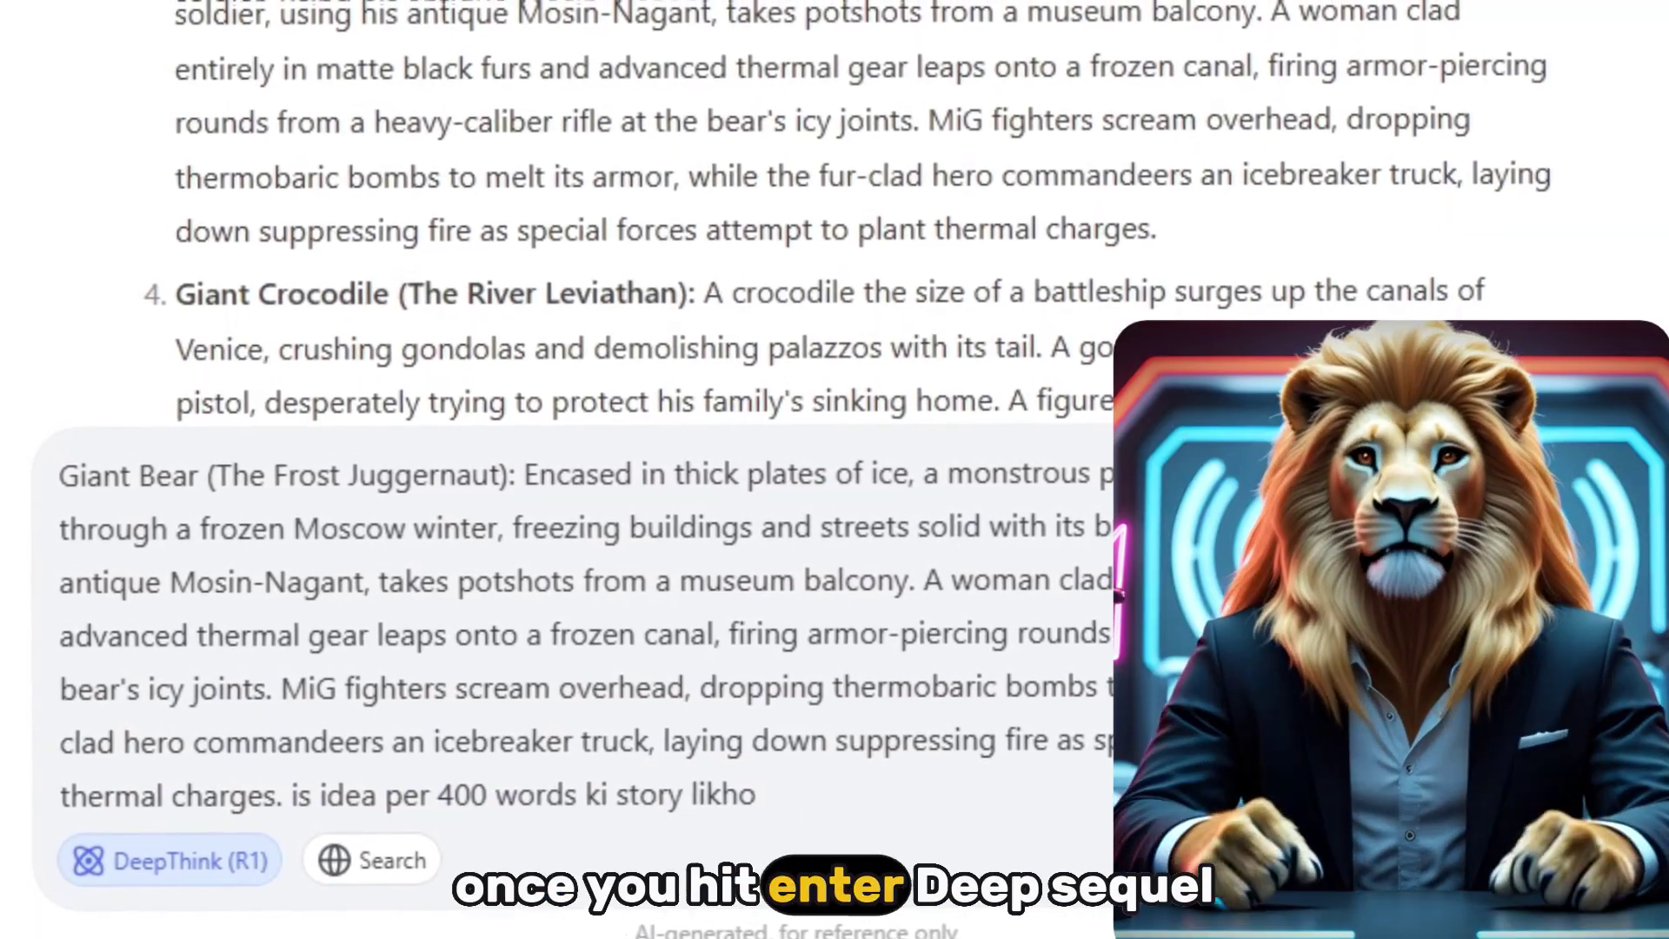
pyautogui.press('Return')
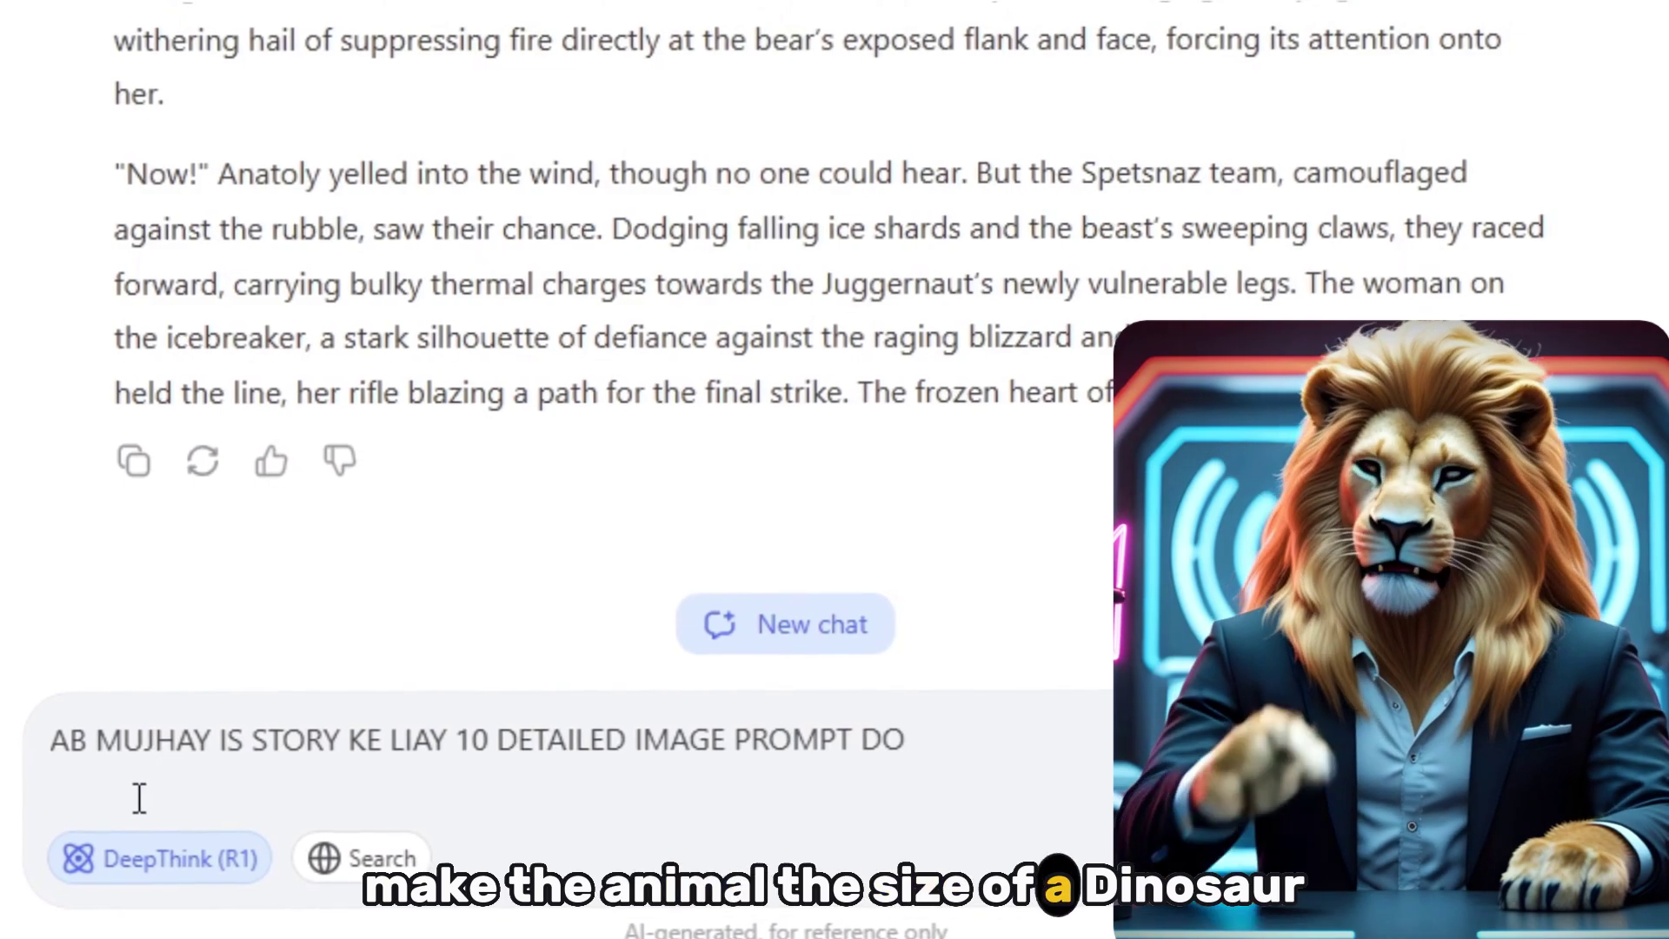
# Extend the request for 10 detailed image prompts with "AUR ANIMAL K...", asking for a dinosaur-sized animal, and send it.
pyautogui.write('AUR ANIMAL K')
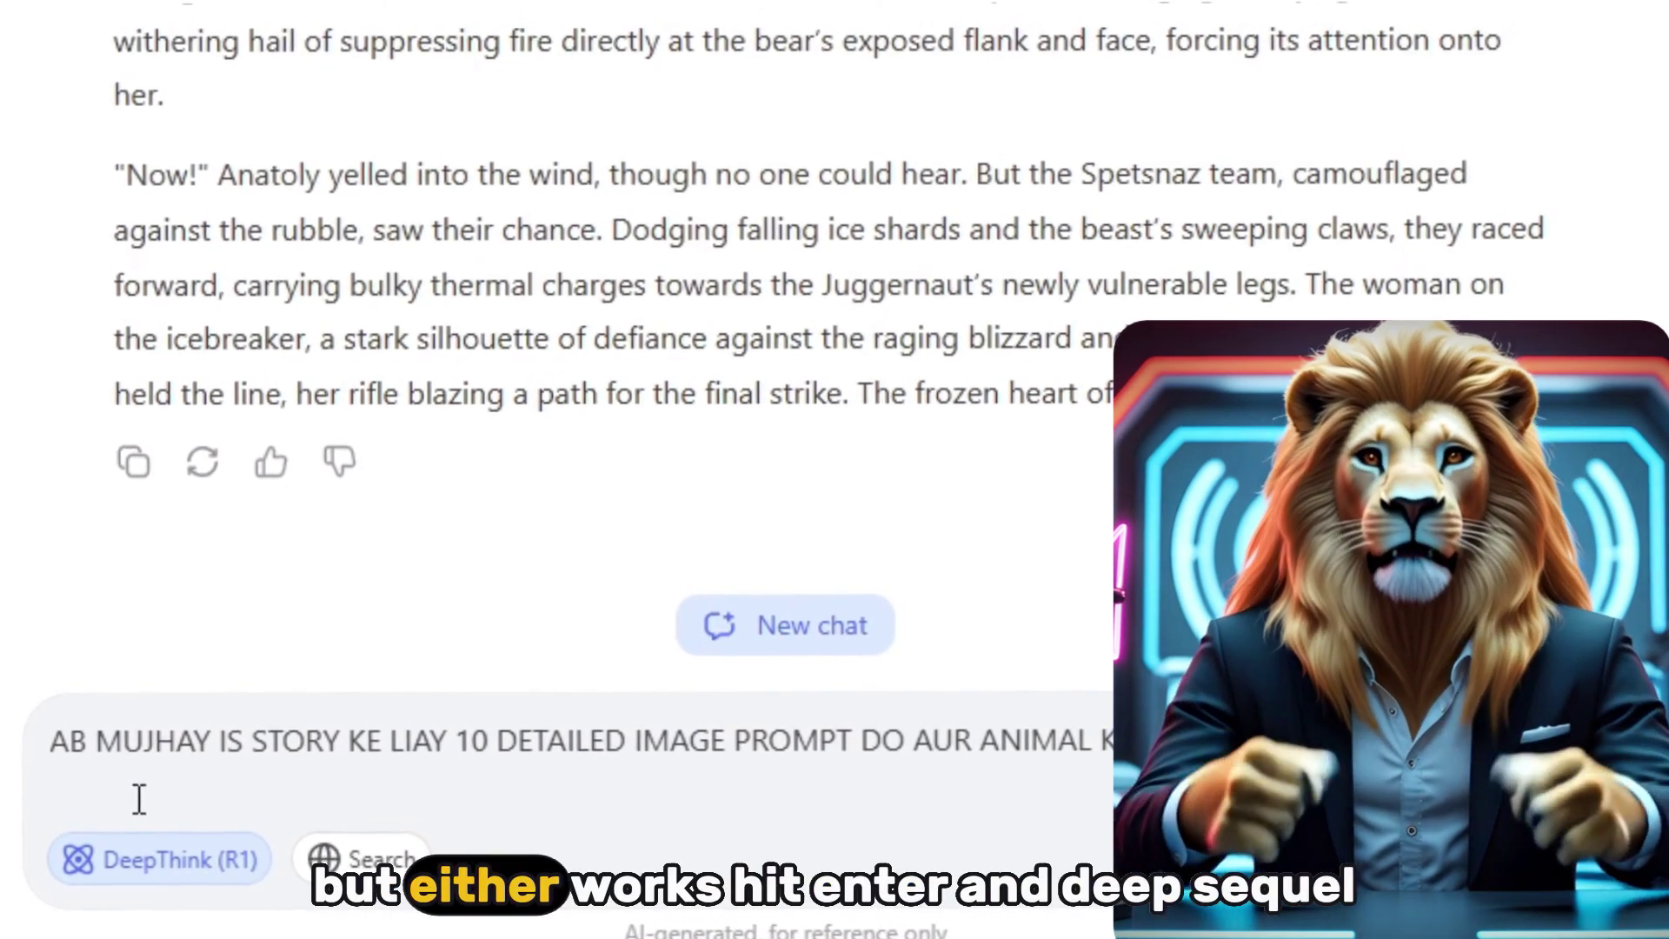
pyautogui.hotkey('ctrl', 'a')
pyautogui.press('Return')
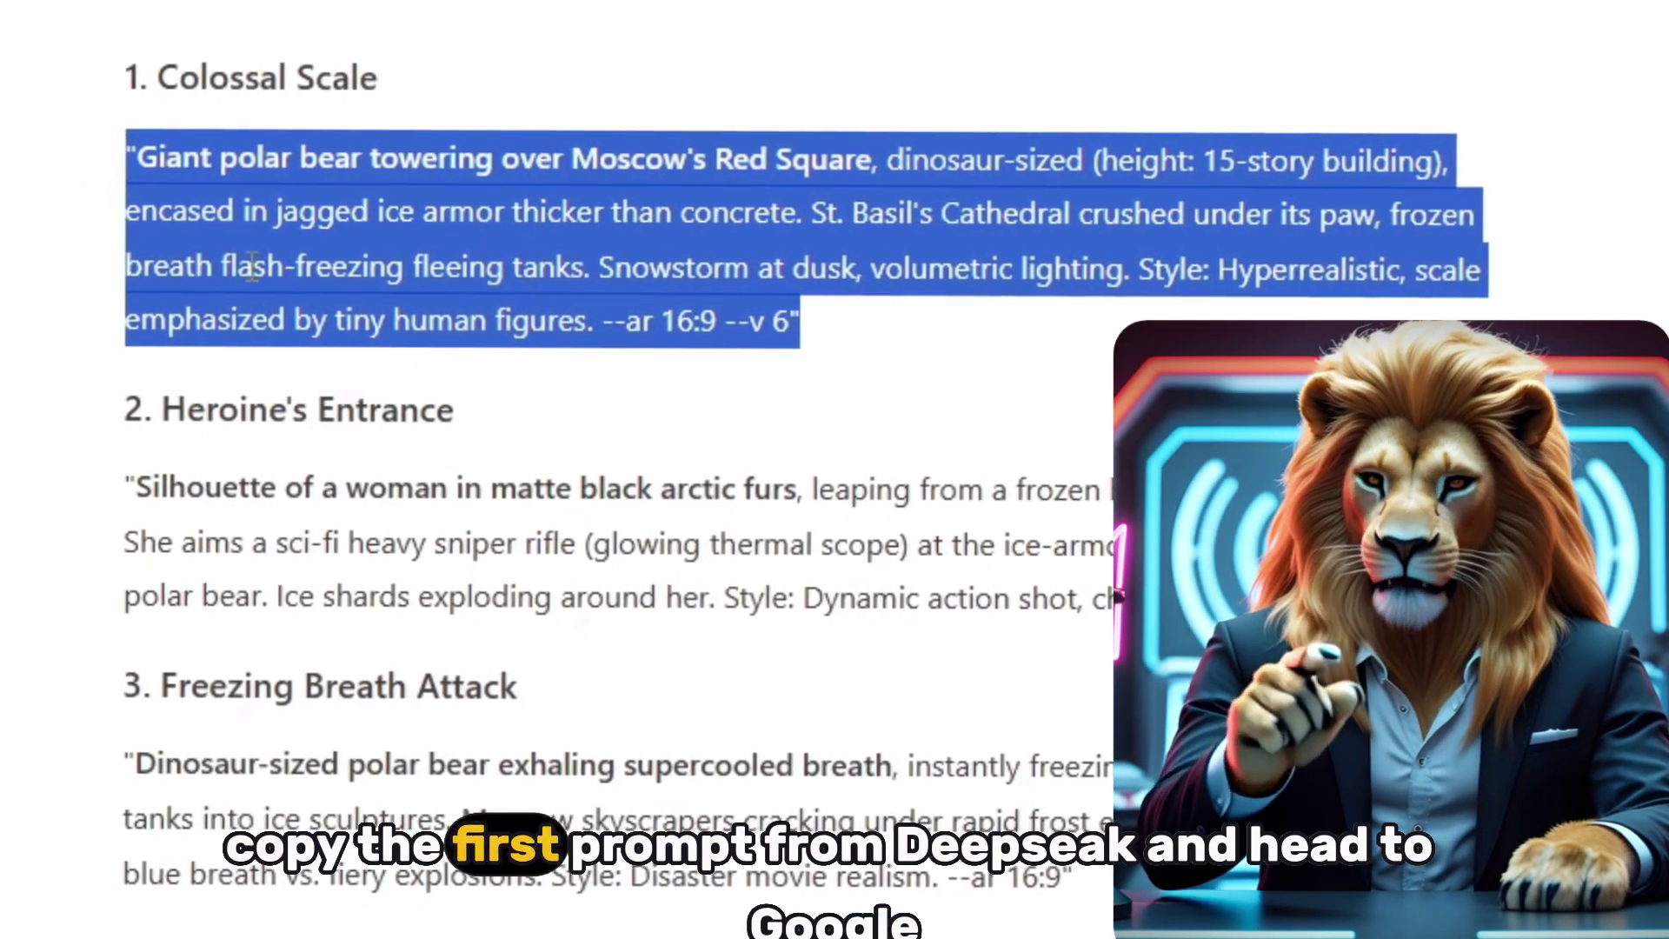
# Copy the first image prompt, "Colossal Scale", from the reply.
pyautogui.rightClick(251, 266)
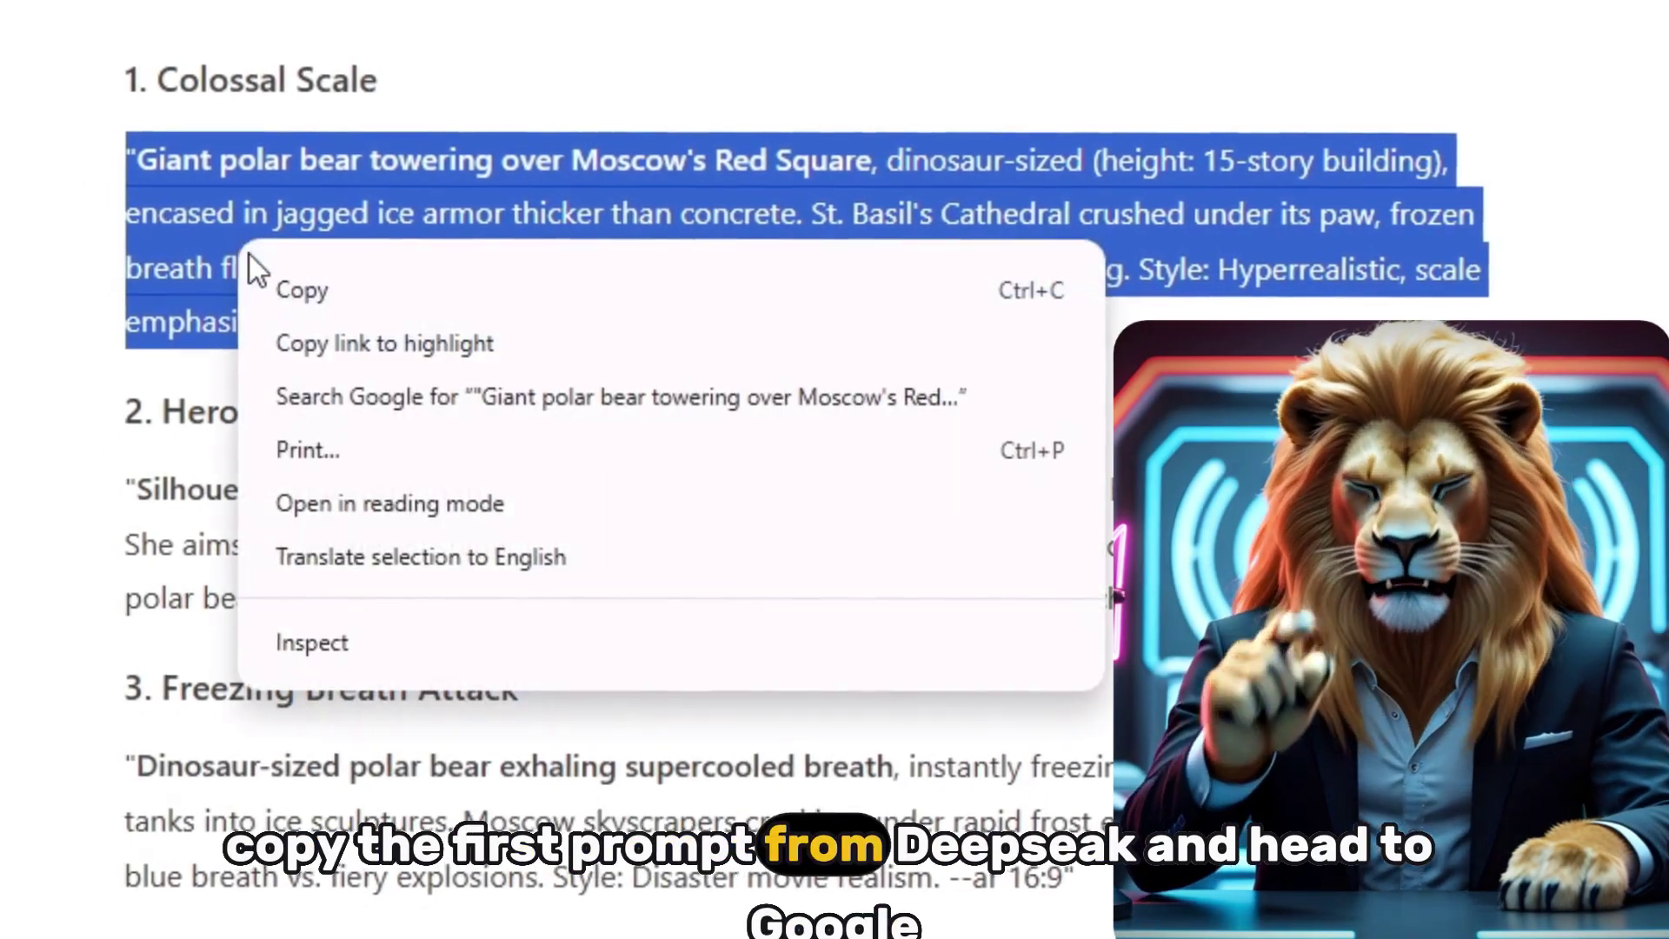
pyautogui.click(287, 287)
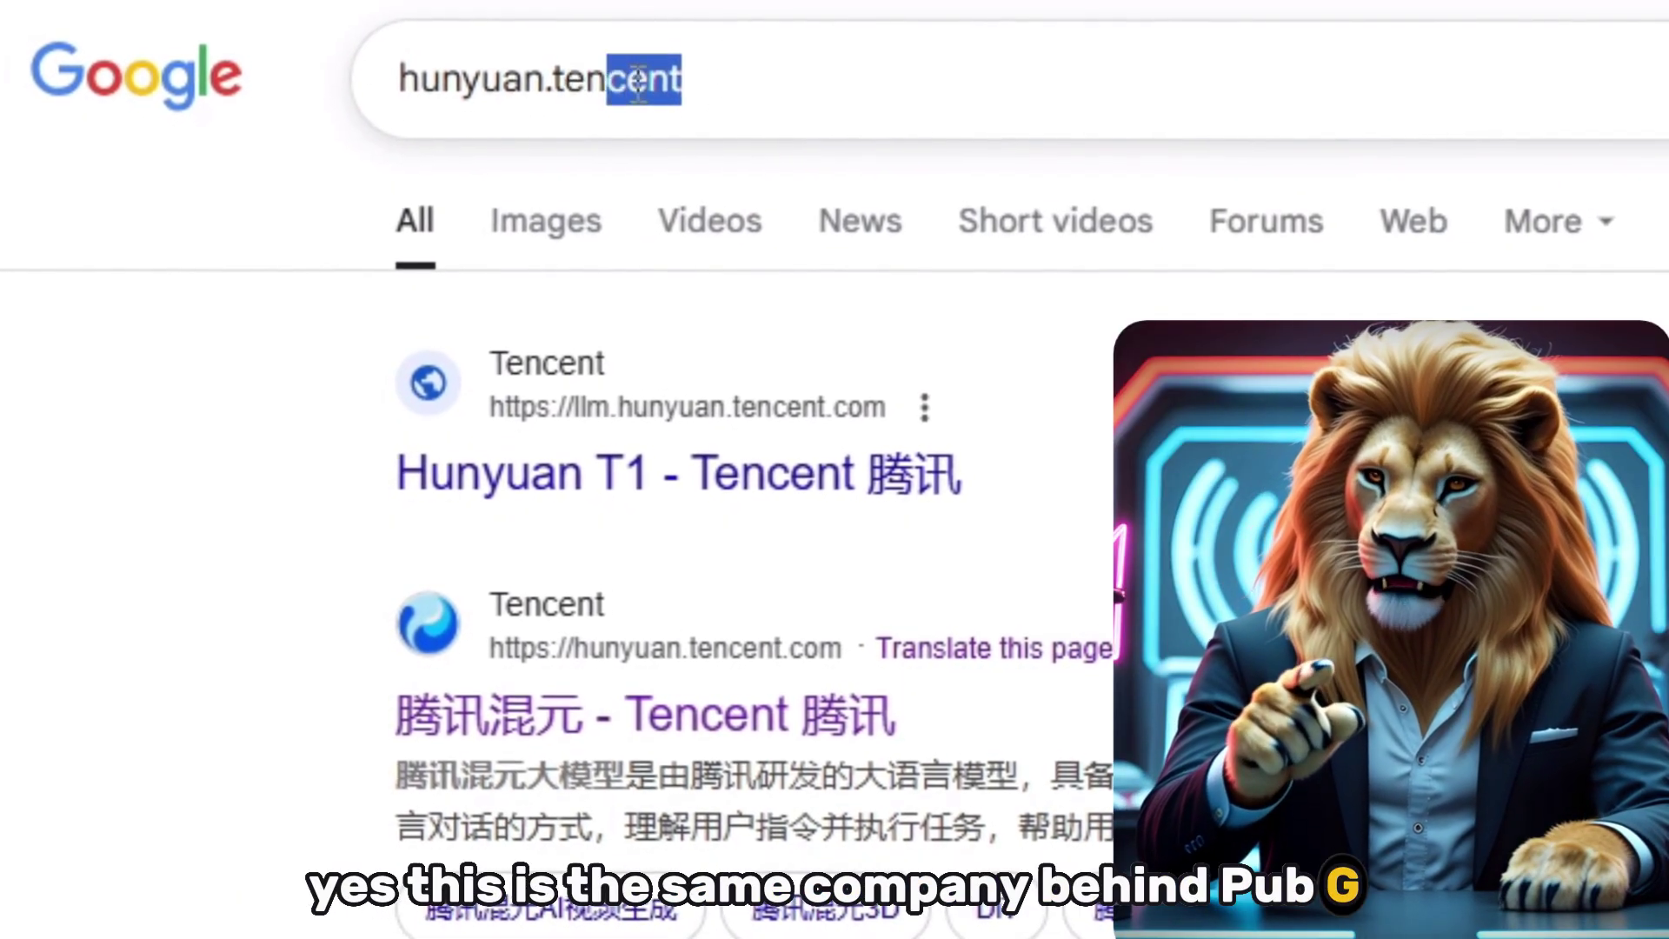
# Open the Tencent Hunyuan site through a Google search for hunyuan.tencent and bring up its mail login form.
pyautogui.press('Return')
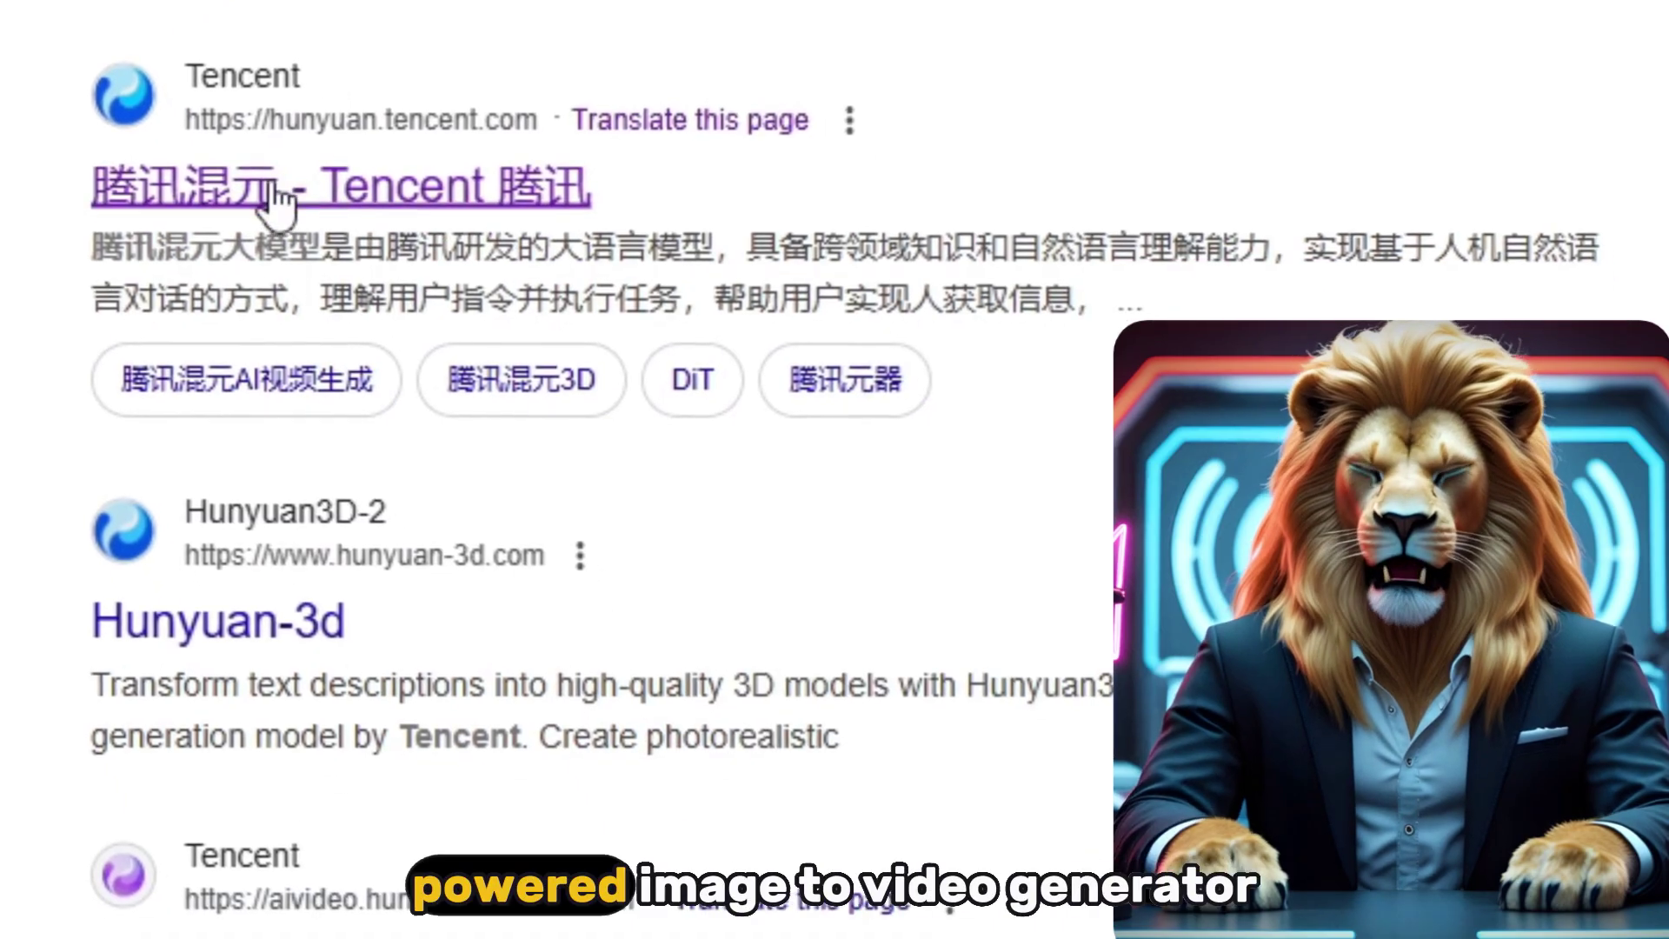
pyautogui.click(276, 202)
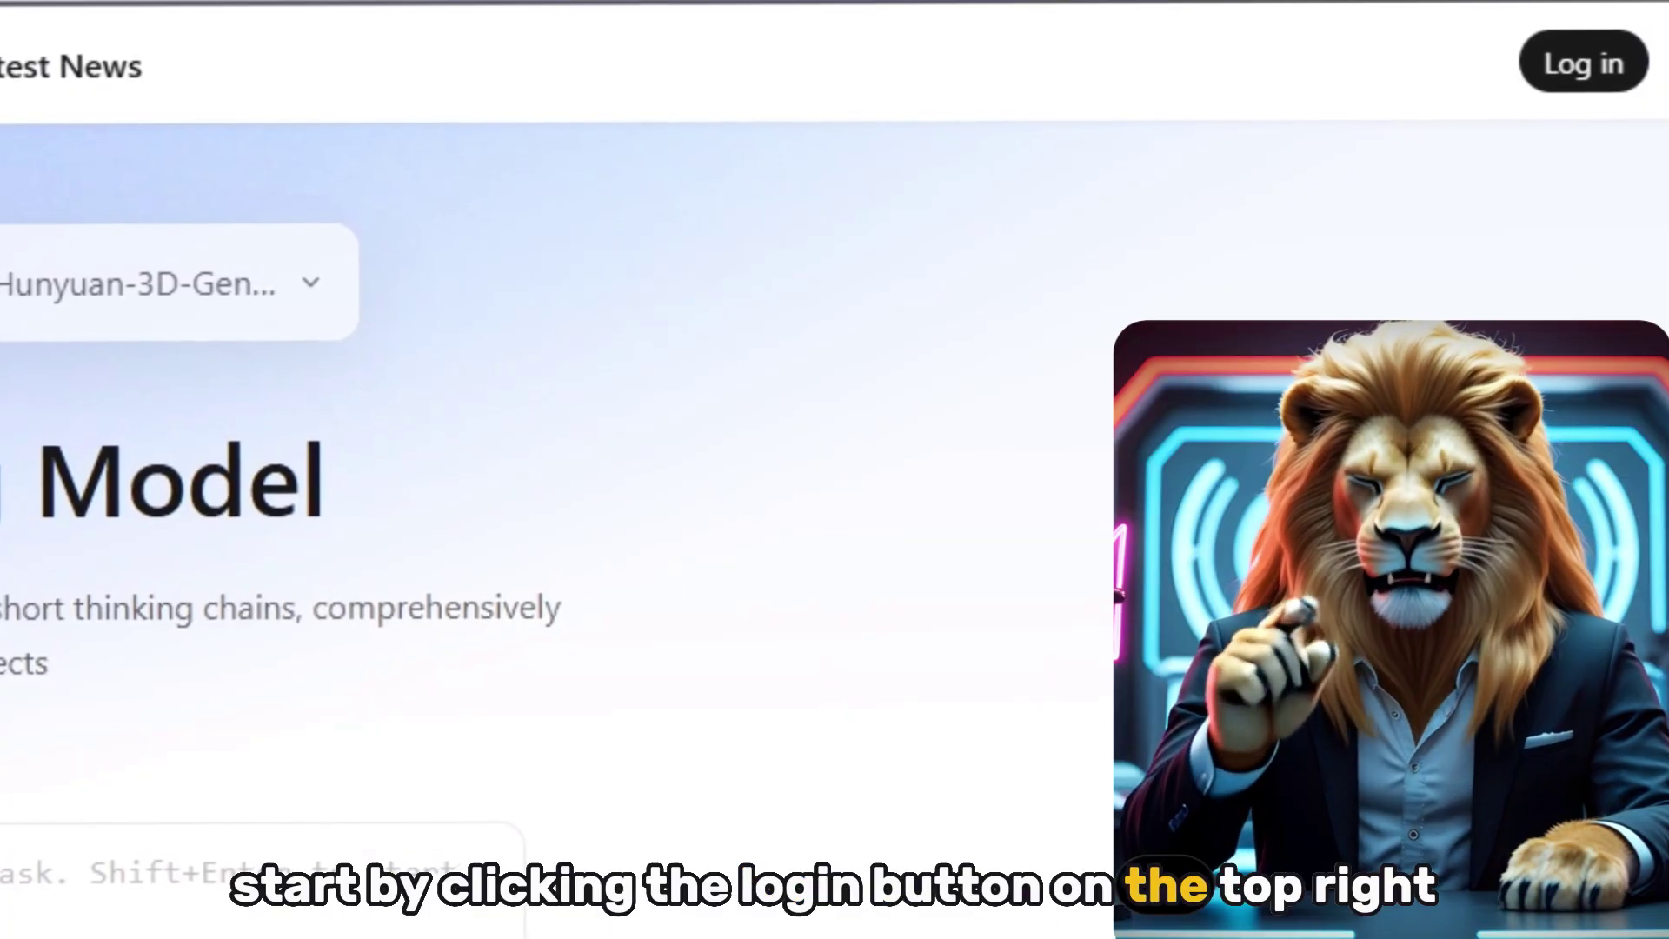
pyautogui.click(1570, 87)
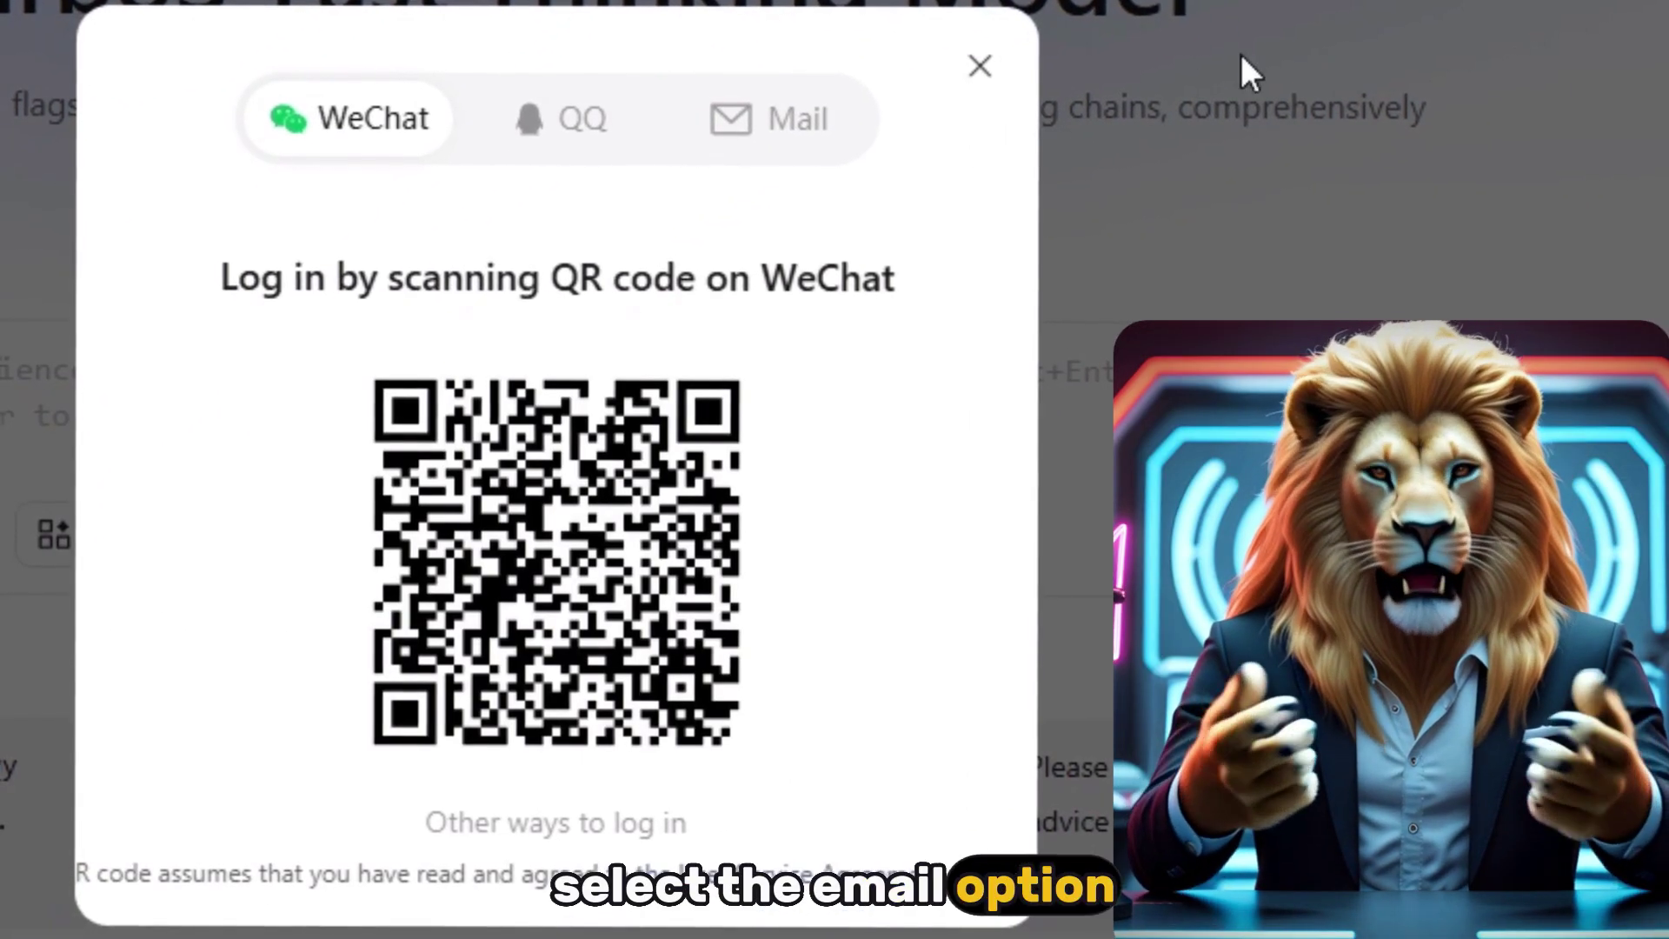
pyautogui.click(706, 109)
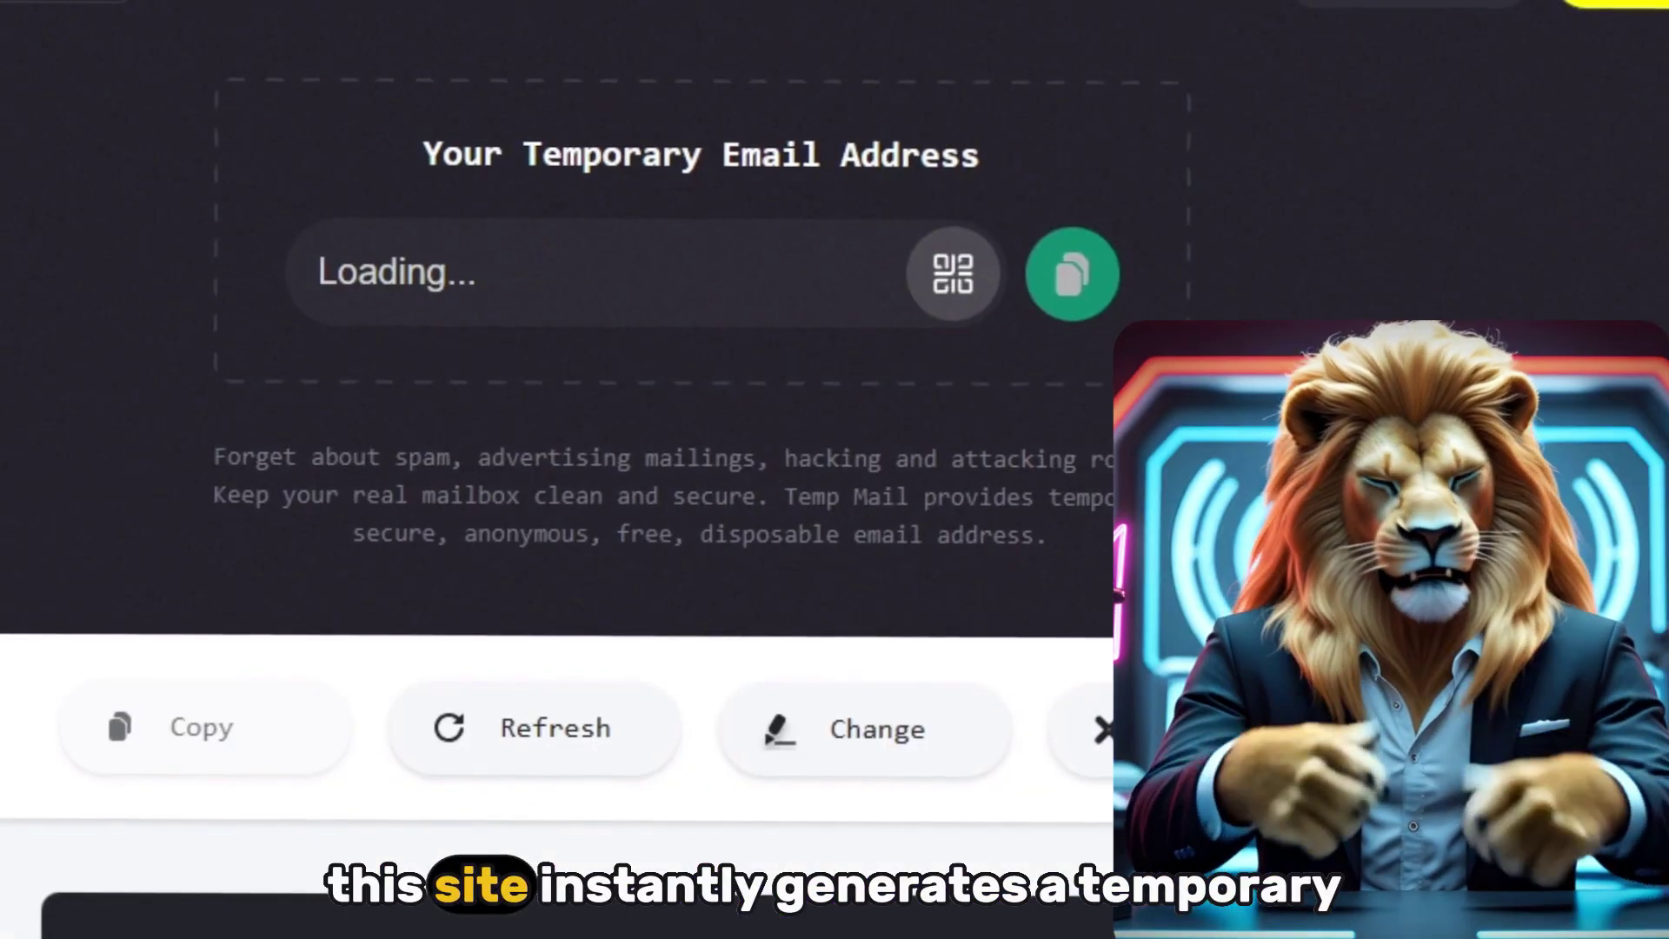
# Enter the temporary email address from Temp Mail in the Hunyuan login and request a verification code, agreeing to the service terms.
pyautogui.click(1060, 295)
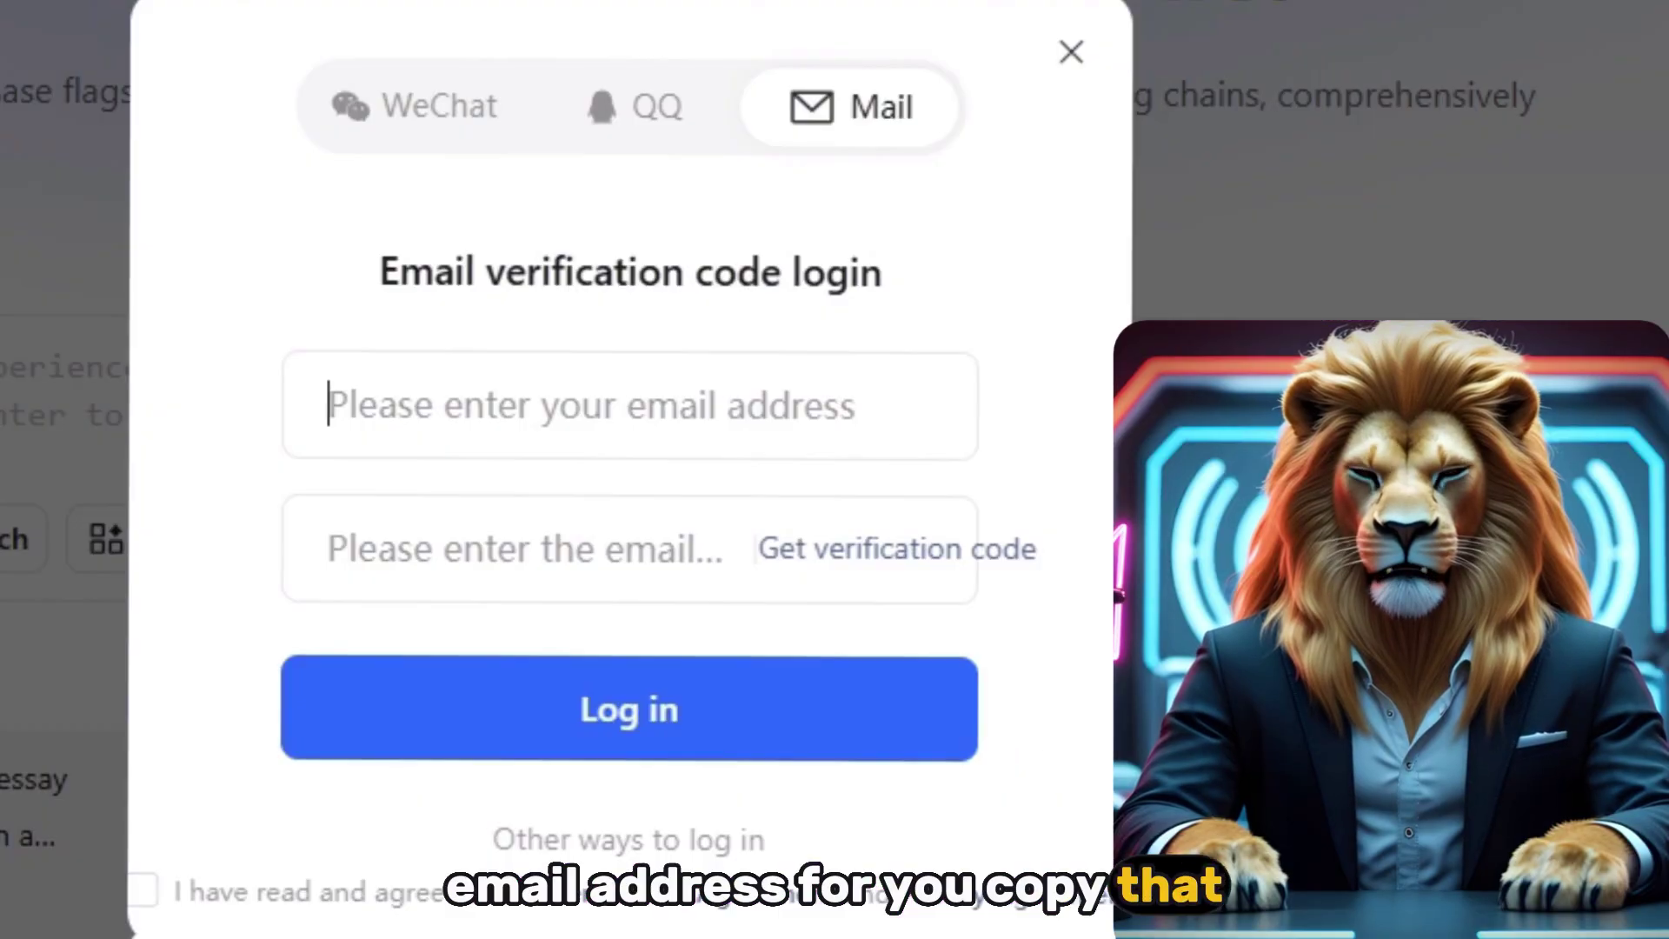
pyautogui.rightClick(403, 422)
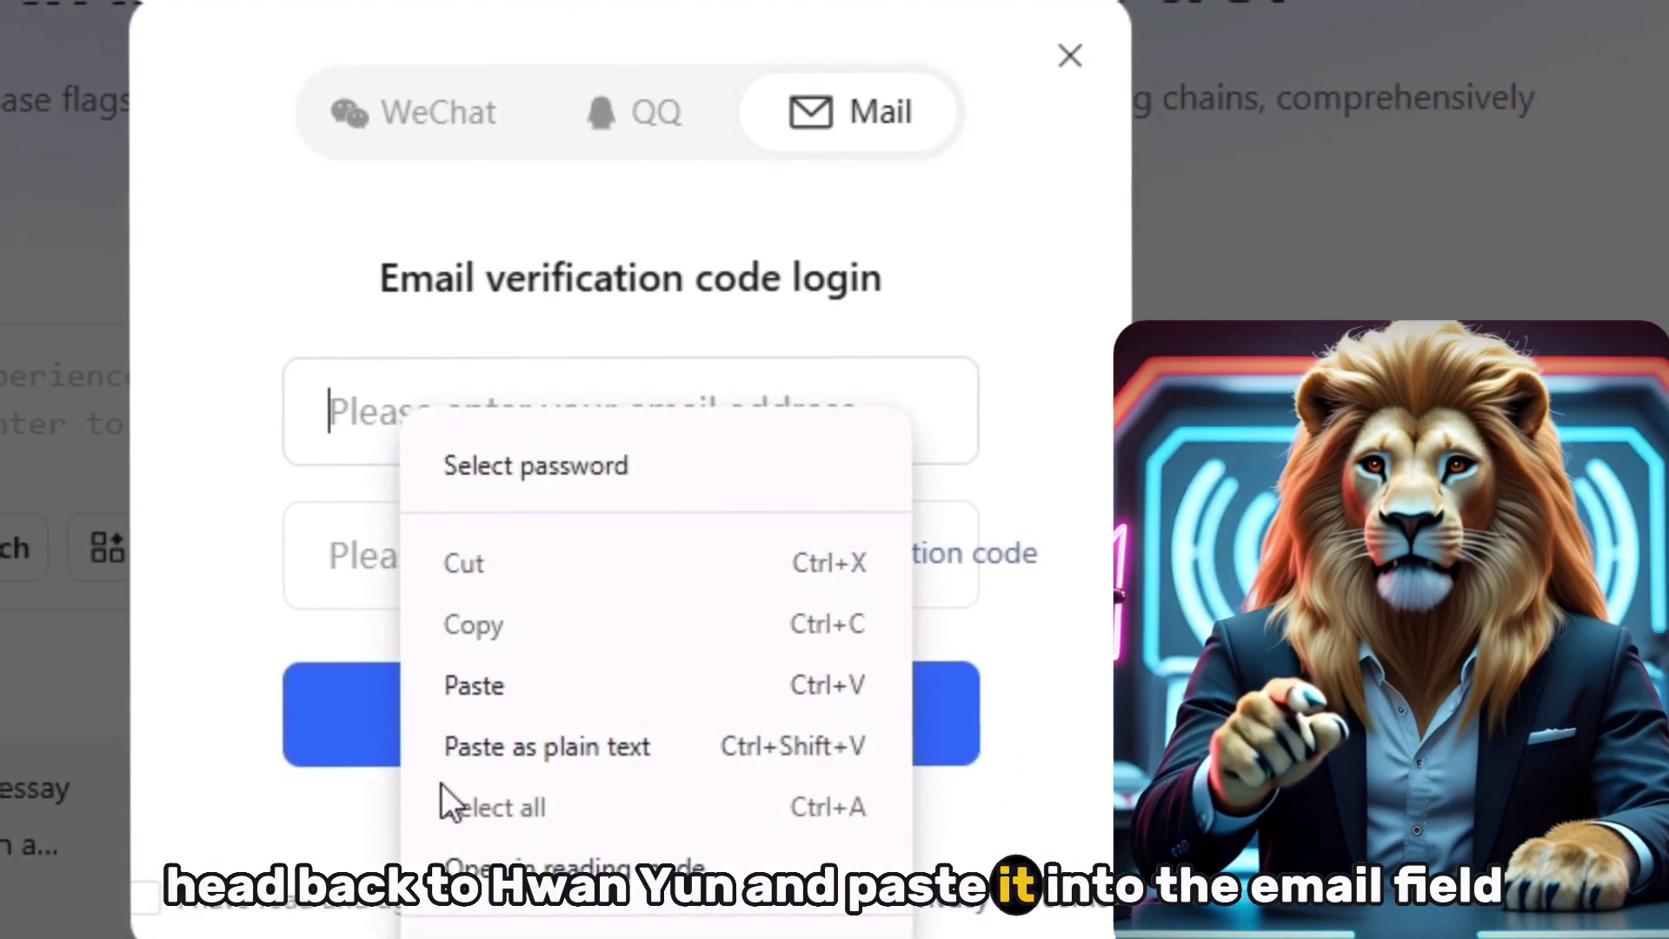
pyautogui.click(454, 699)
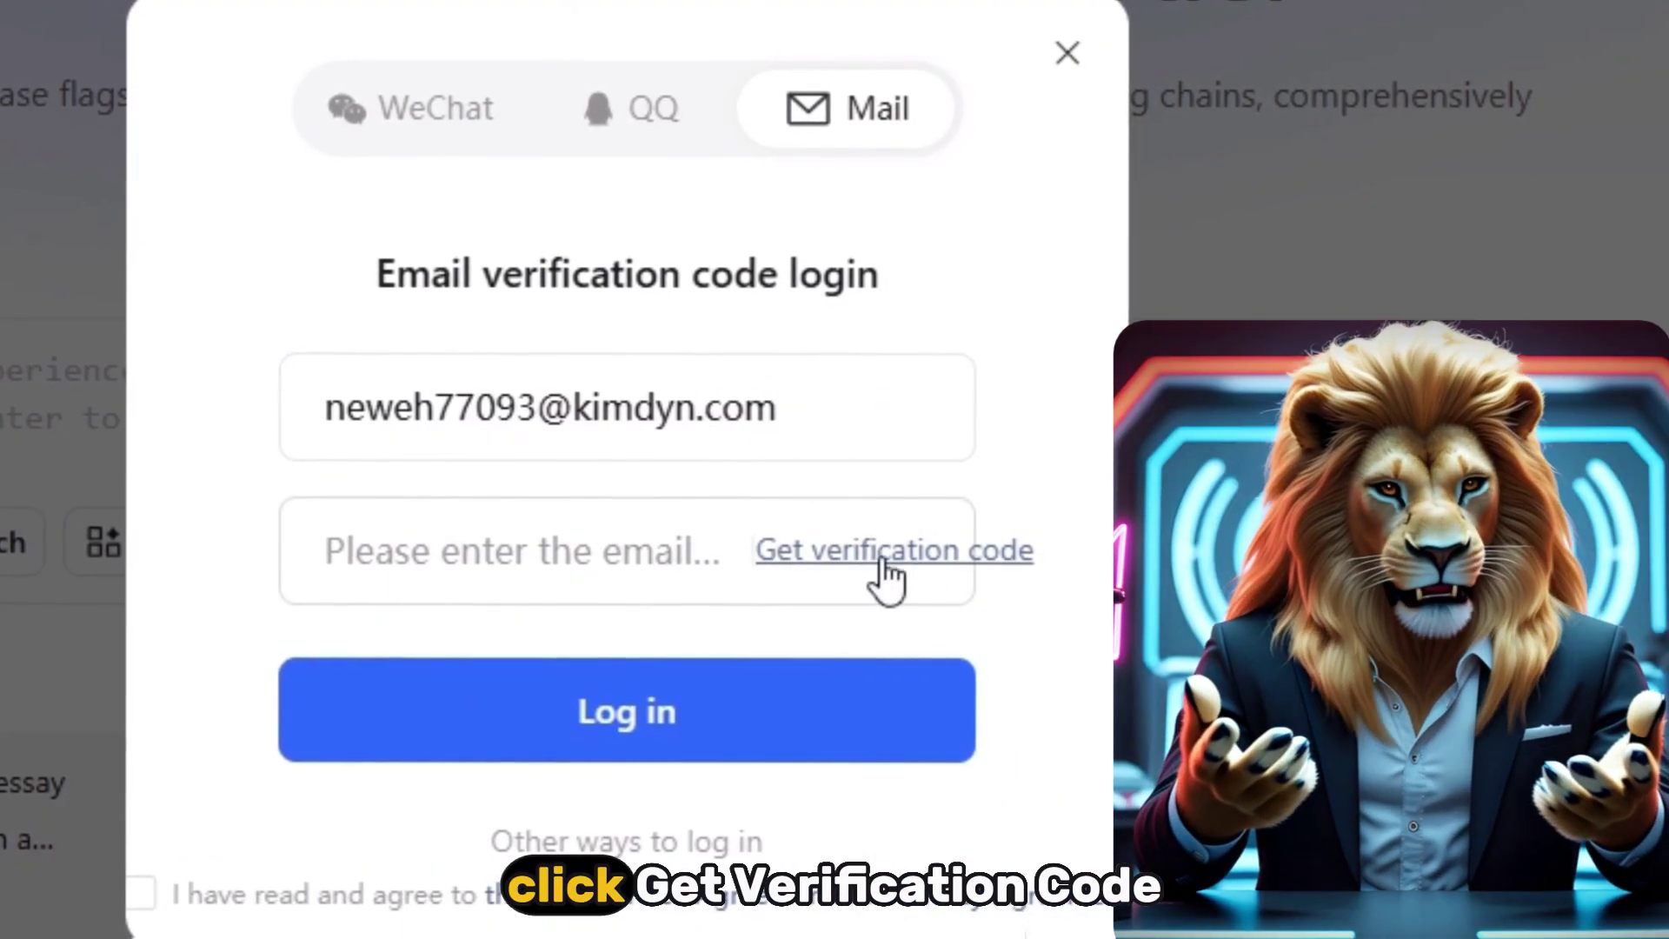
pyautogui.click(884, 565)
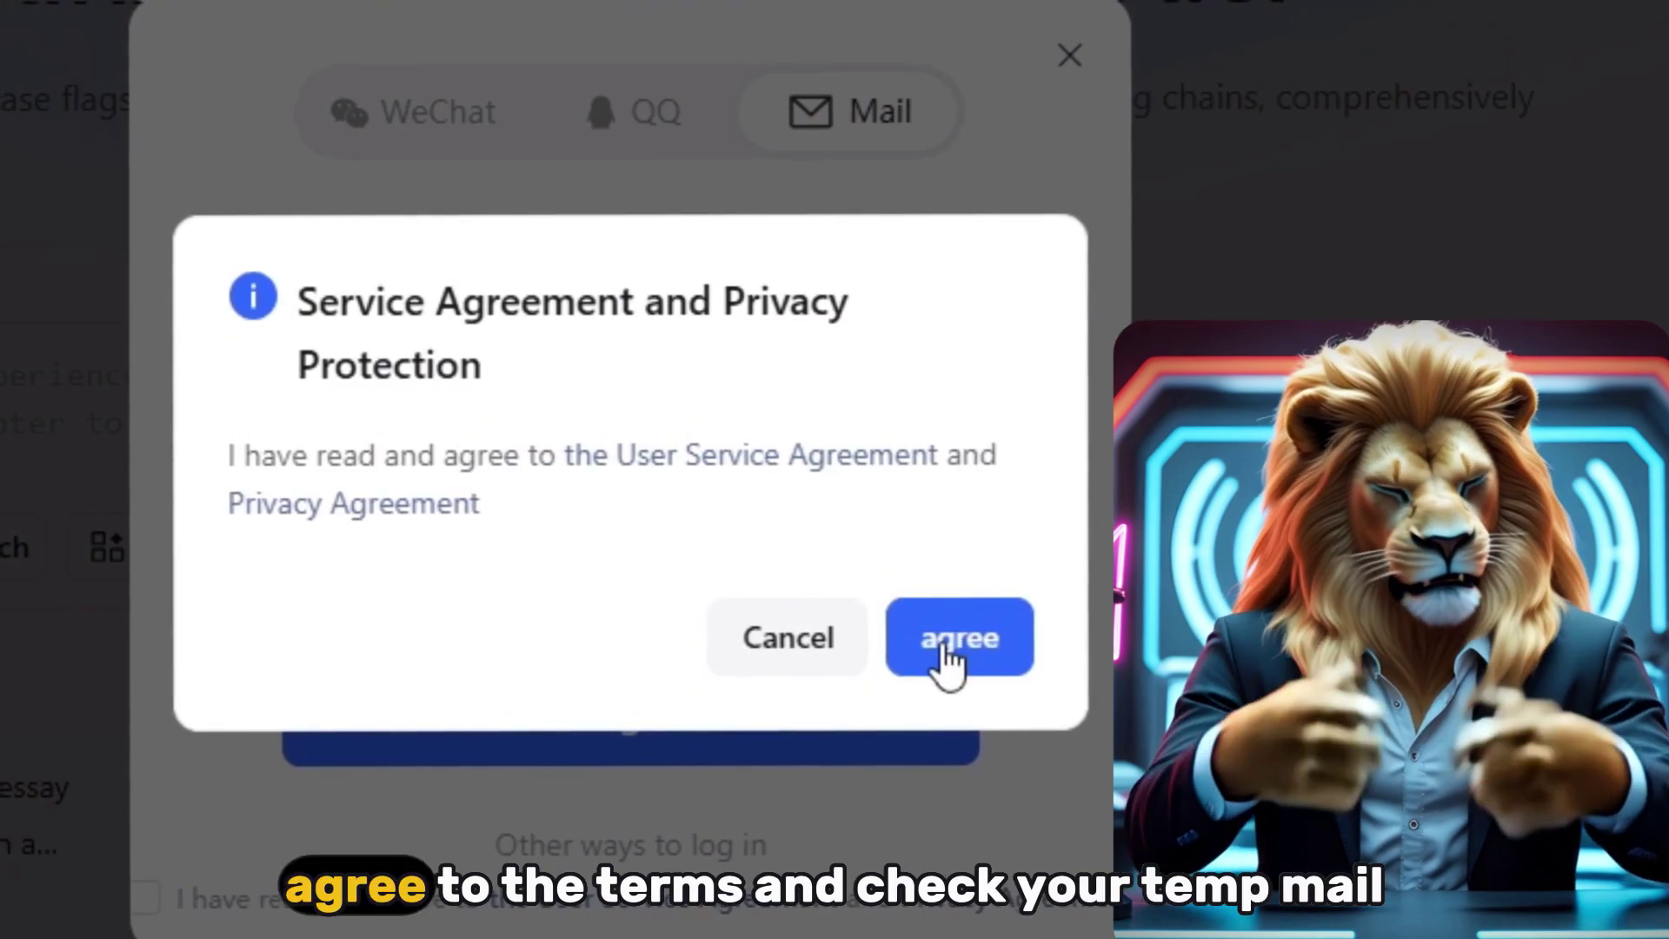
pyautogui.click(947, 659)
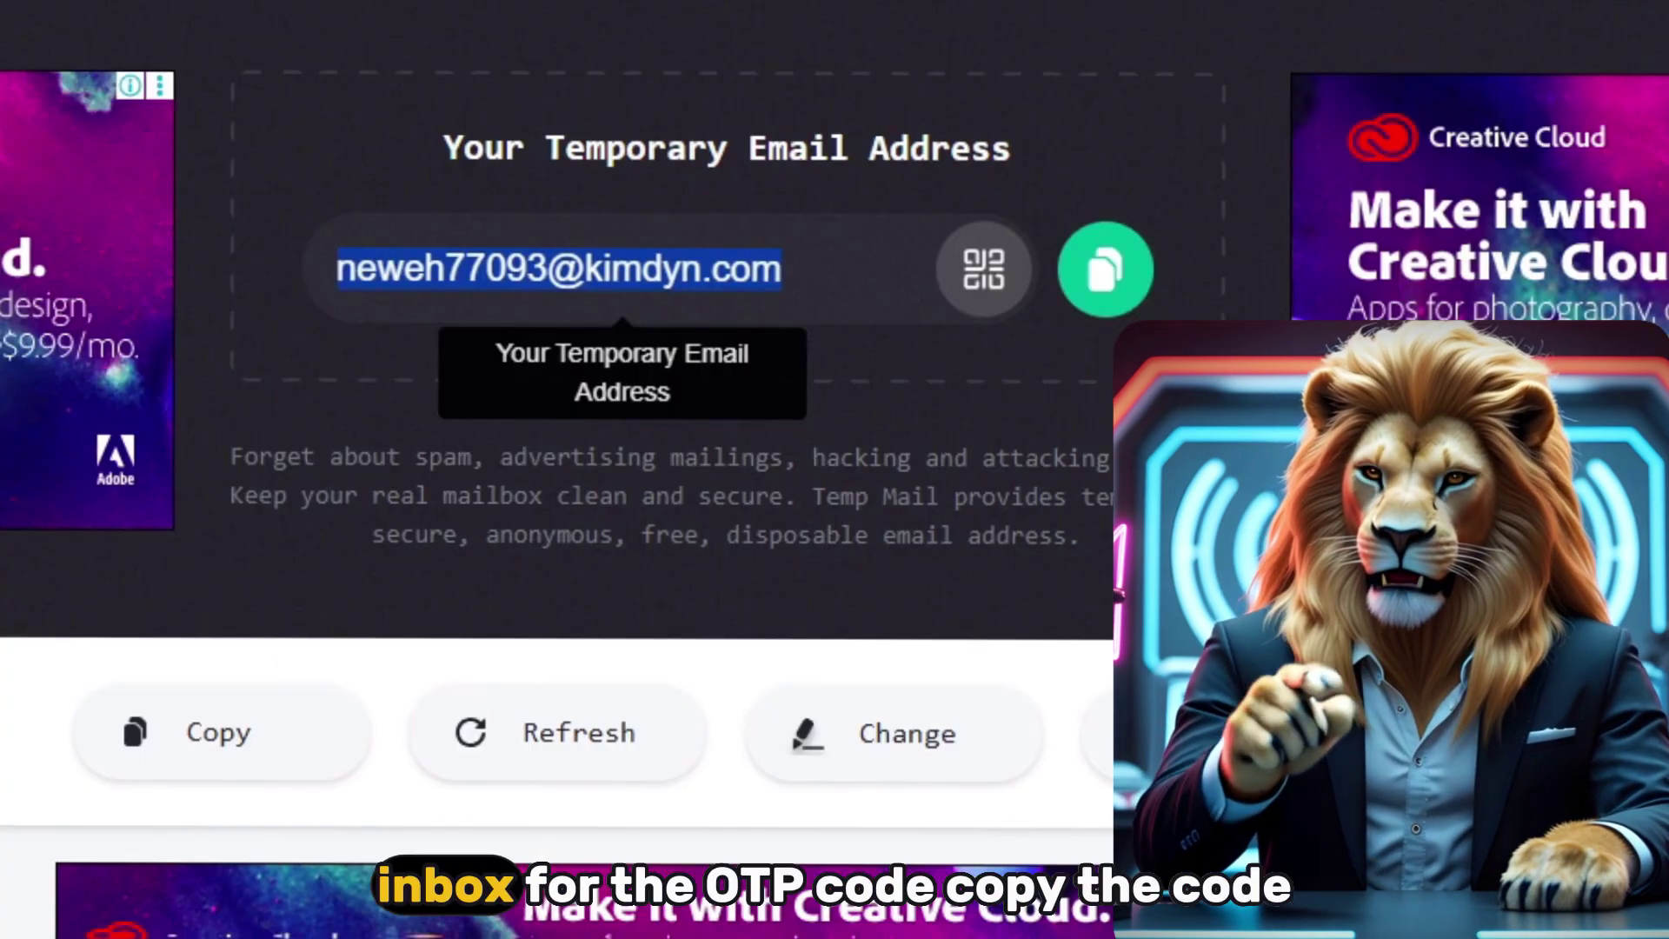
# Open the Hunyuan verification email in the Temp Mail inbox and copy its verification code.
pyautogui.click(846, 268)
pyautogui.scroll(-8, 489, 362)
pyautogui.scroll(2, 608, 477)
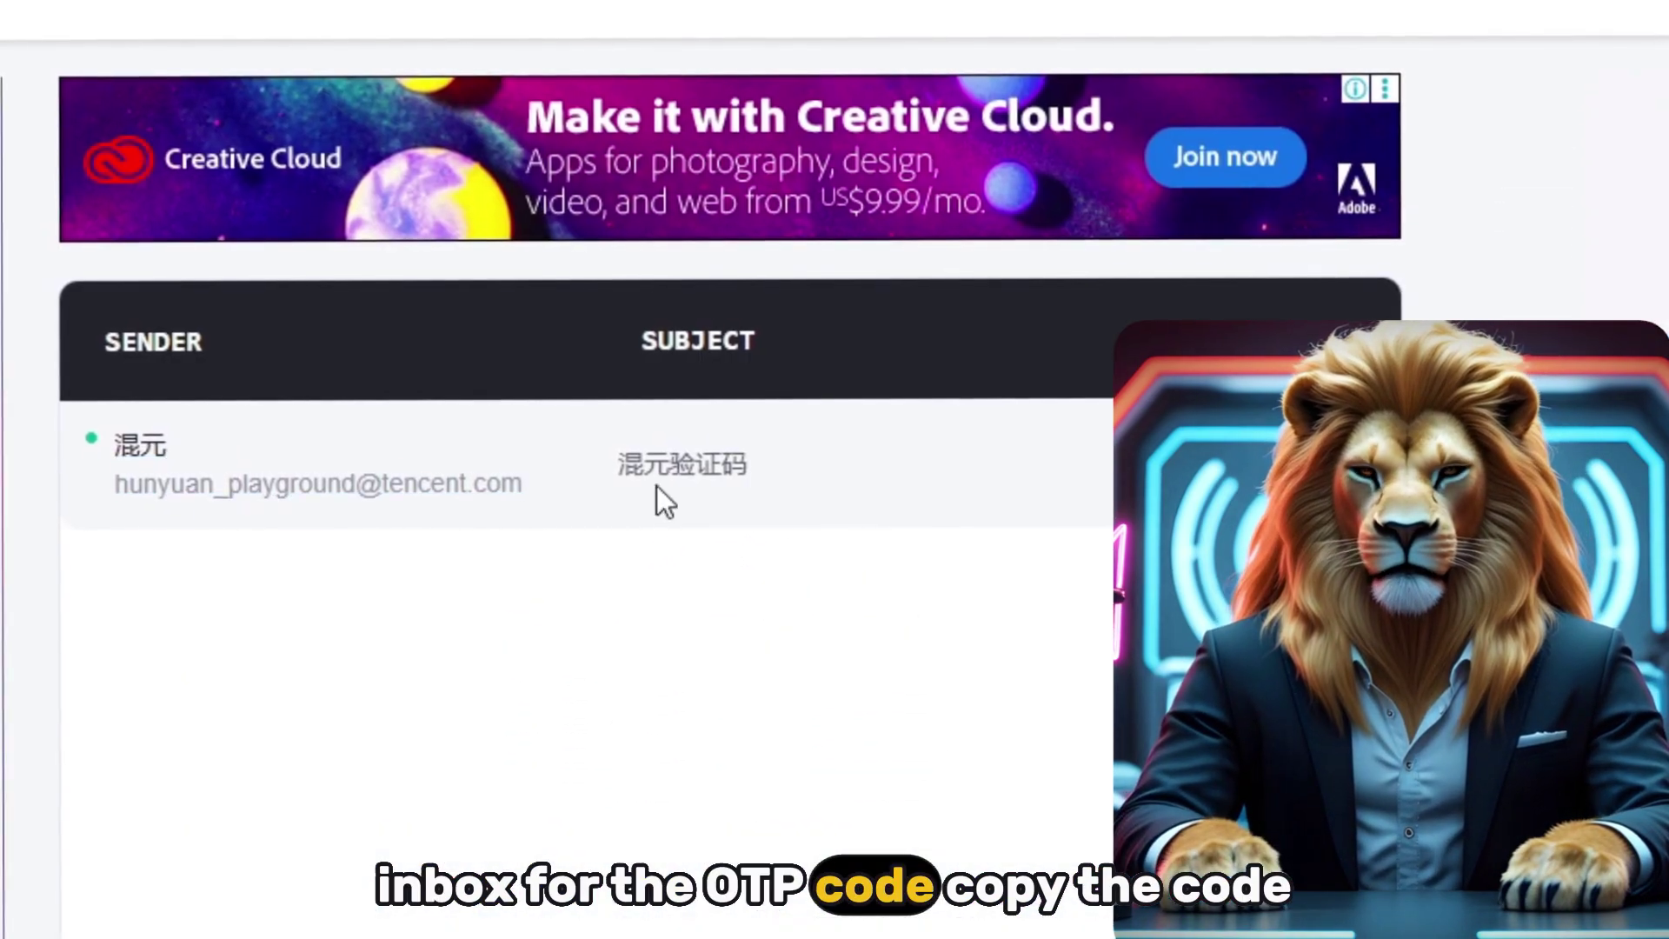
pyautogui.click(656, 486)
pyautogui.doubleClick(250, 708)
pyautogui.rightClick(258, 708)
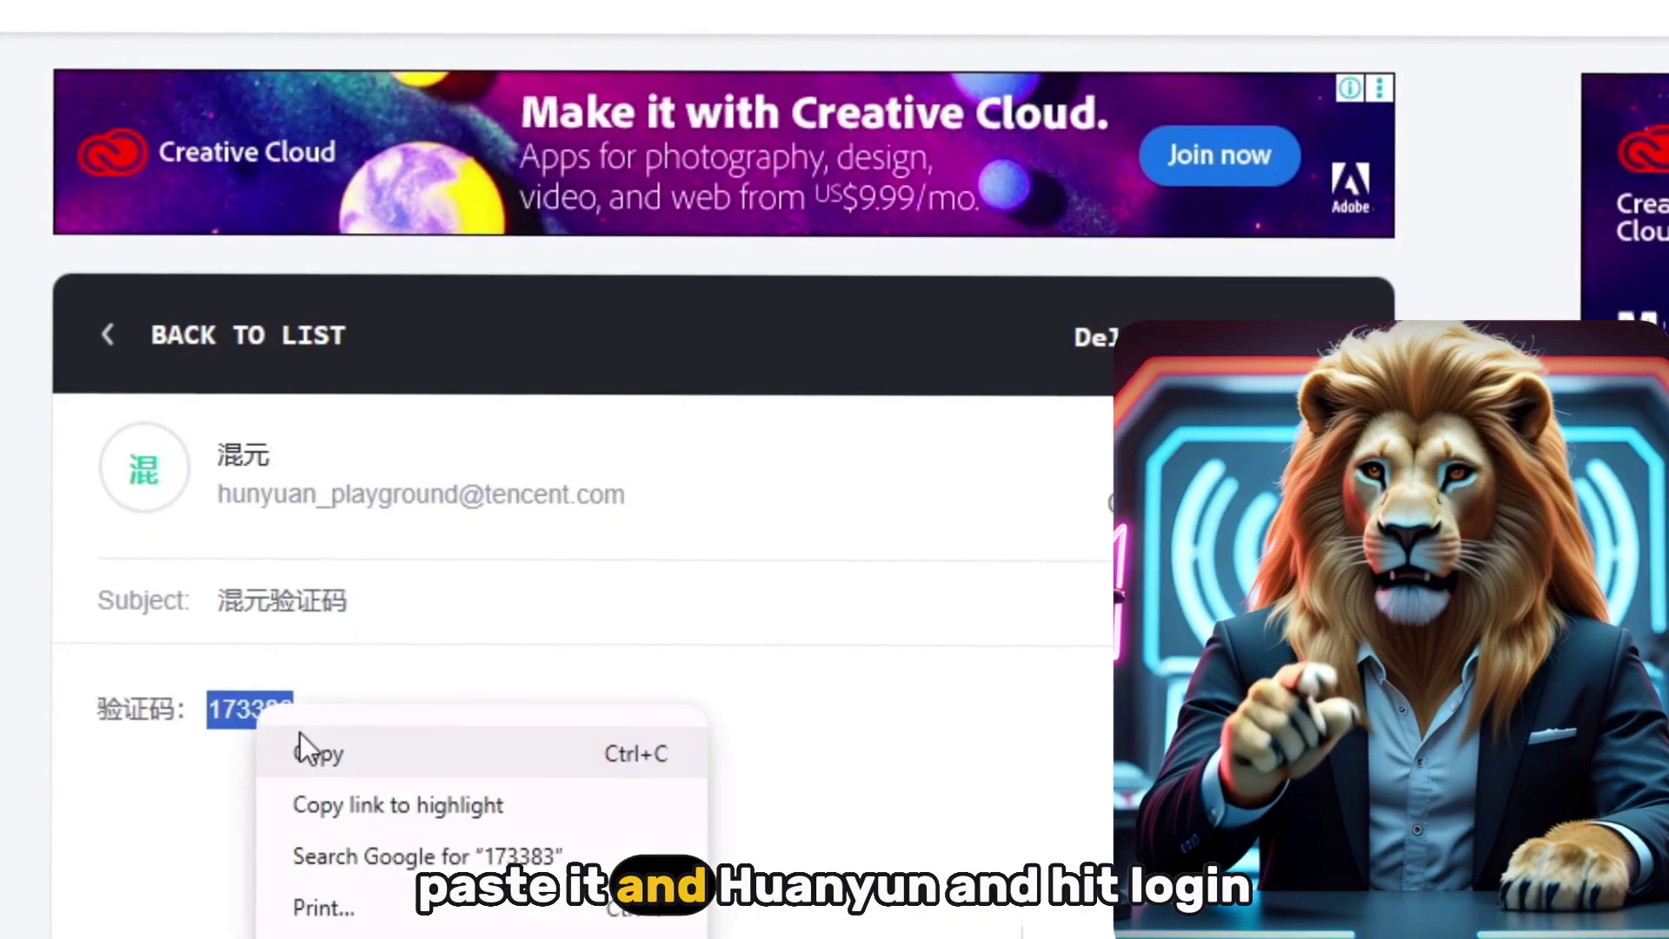
pyautogui.click(300, 733)
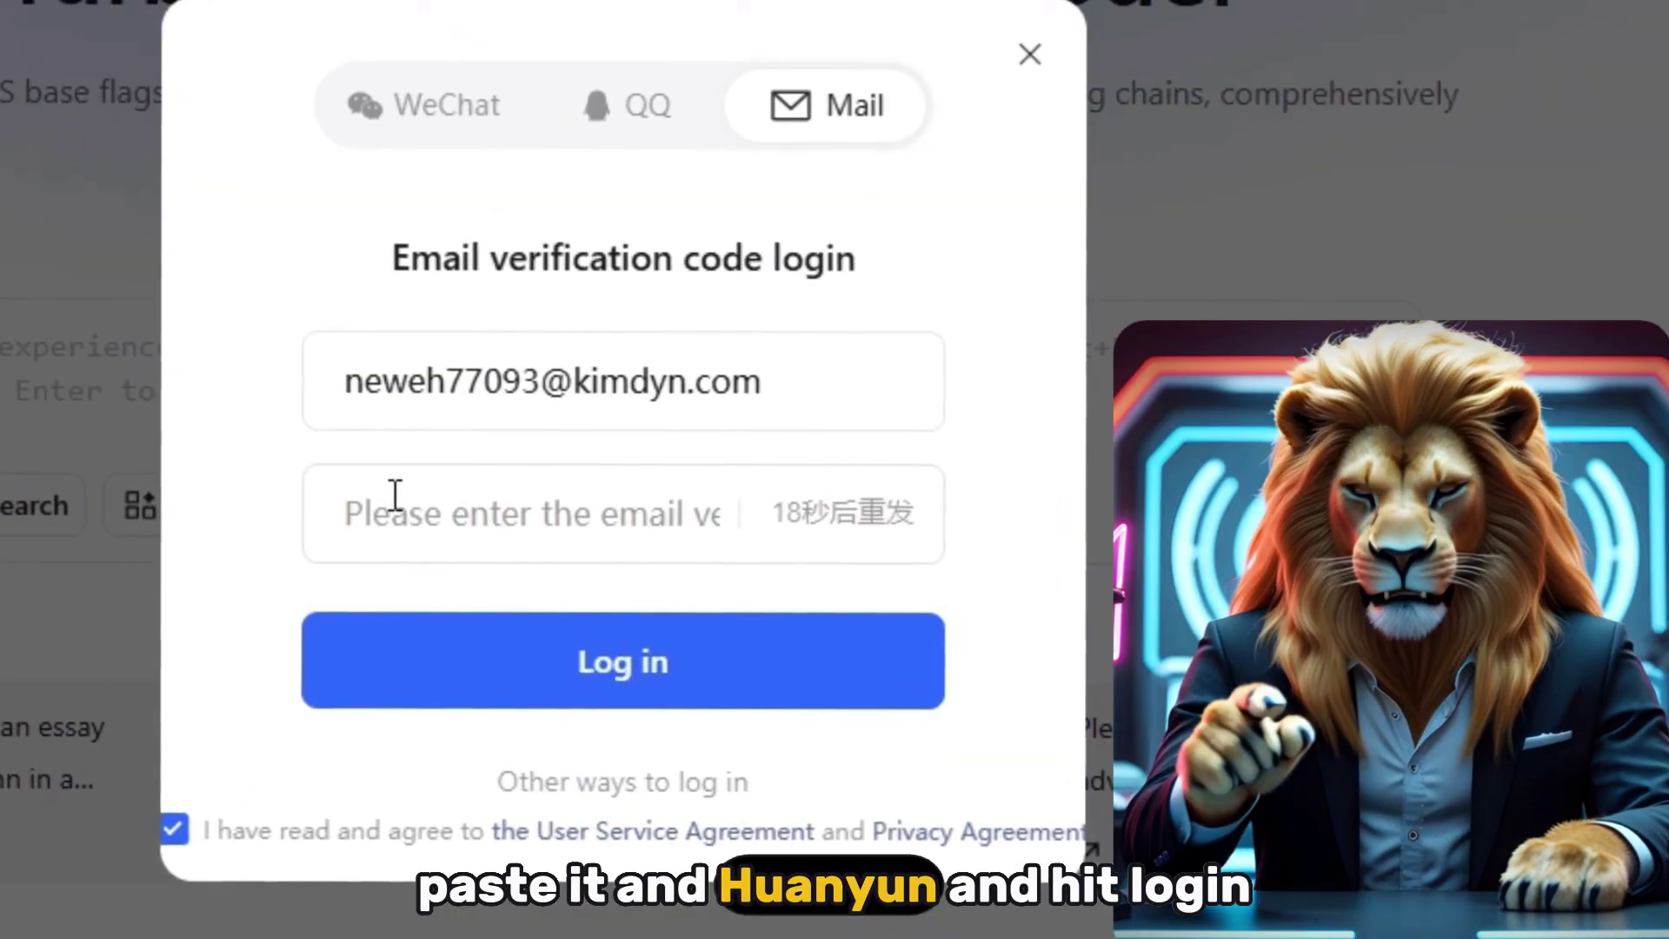
# Enter the copied email verification code in the Hunyuan login form and log in.
pyautogui.click(392, 496)
pyautogui.hotkey('ctrl', 'v')
pyautogui.click(693, 734)
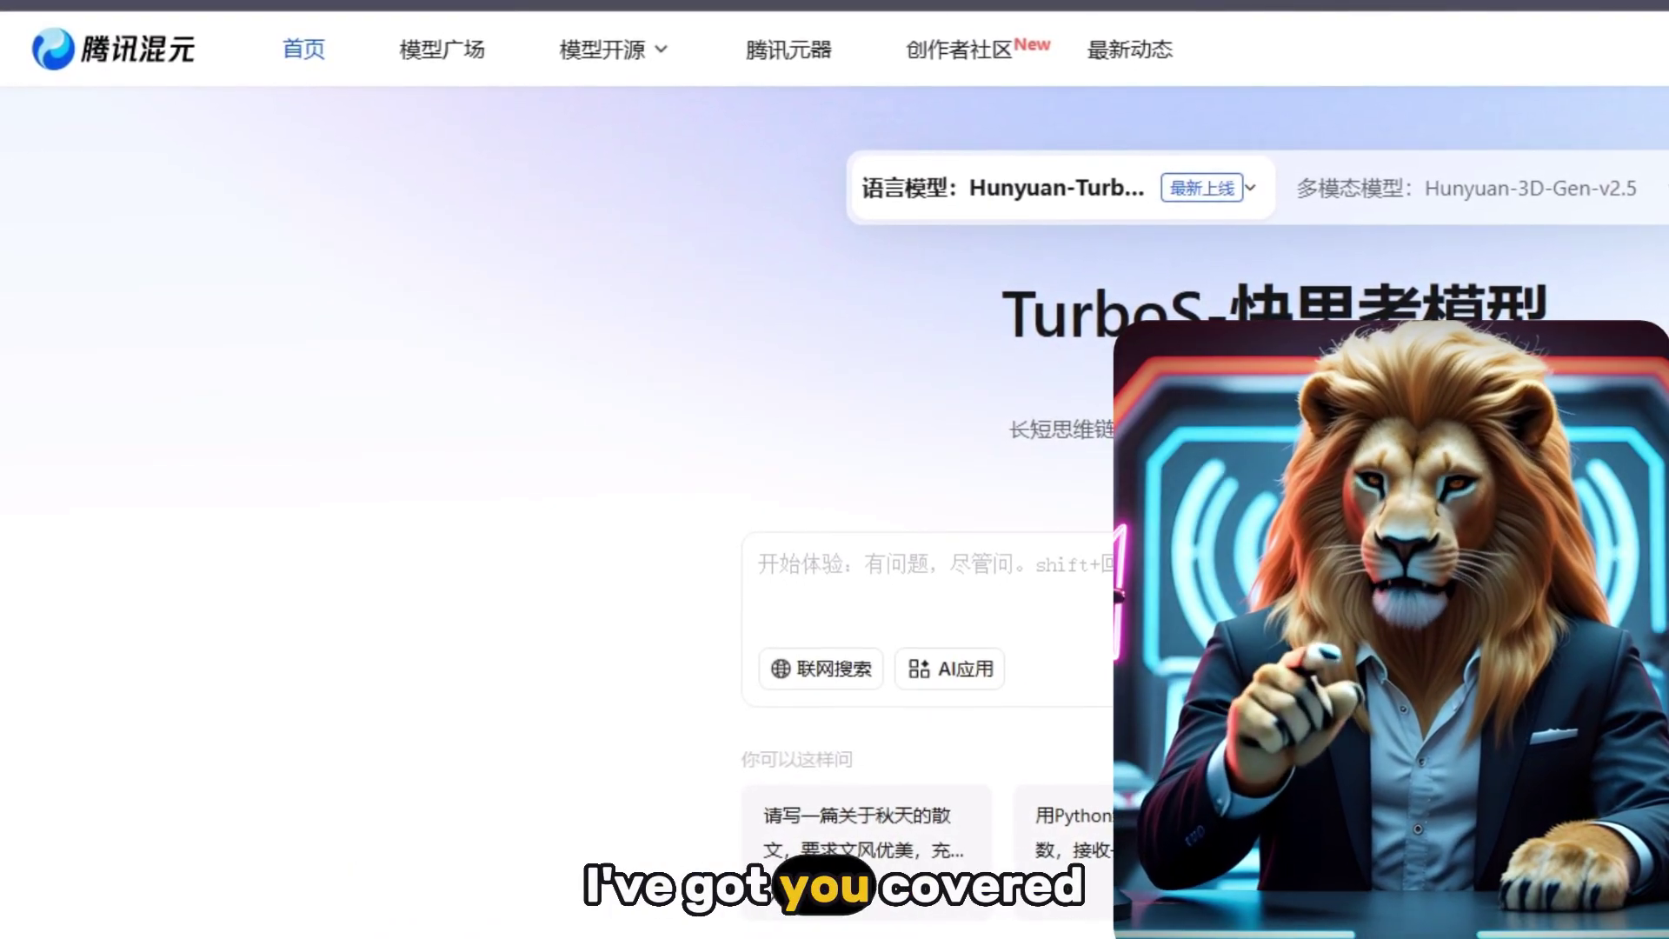
# Go to Hunyuan's open-source video generation model (生视频模型) and launch its online trial.
pyautogui.rightClick(465, 406)
pyautogui.press('Escape')
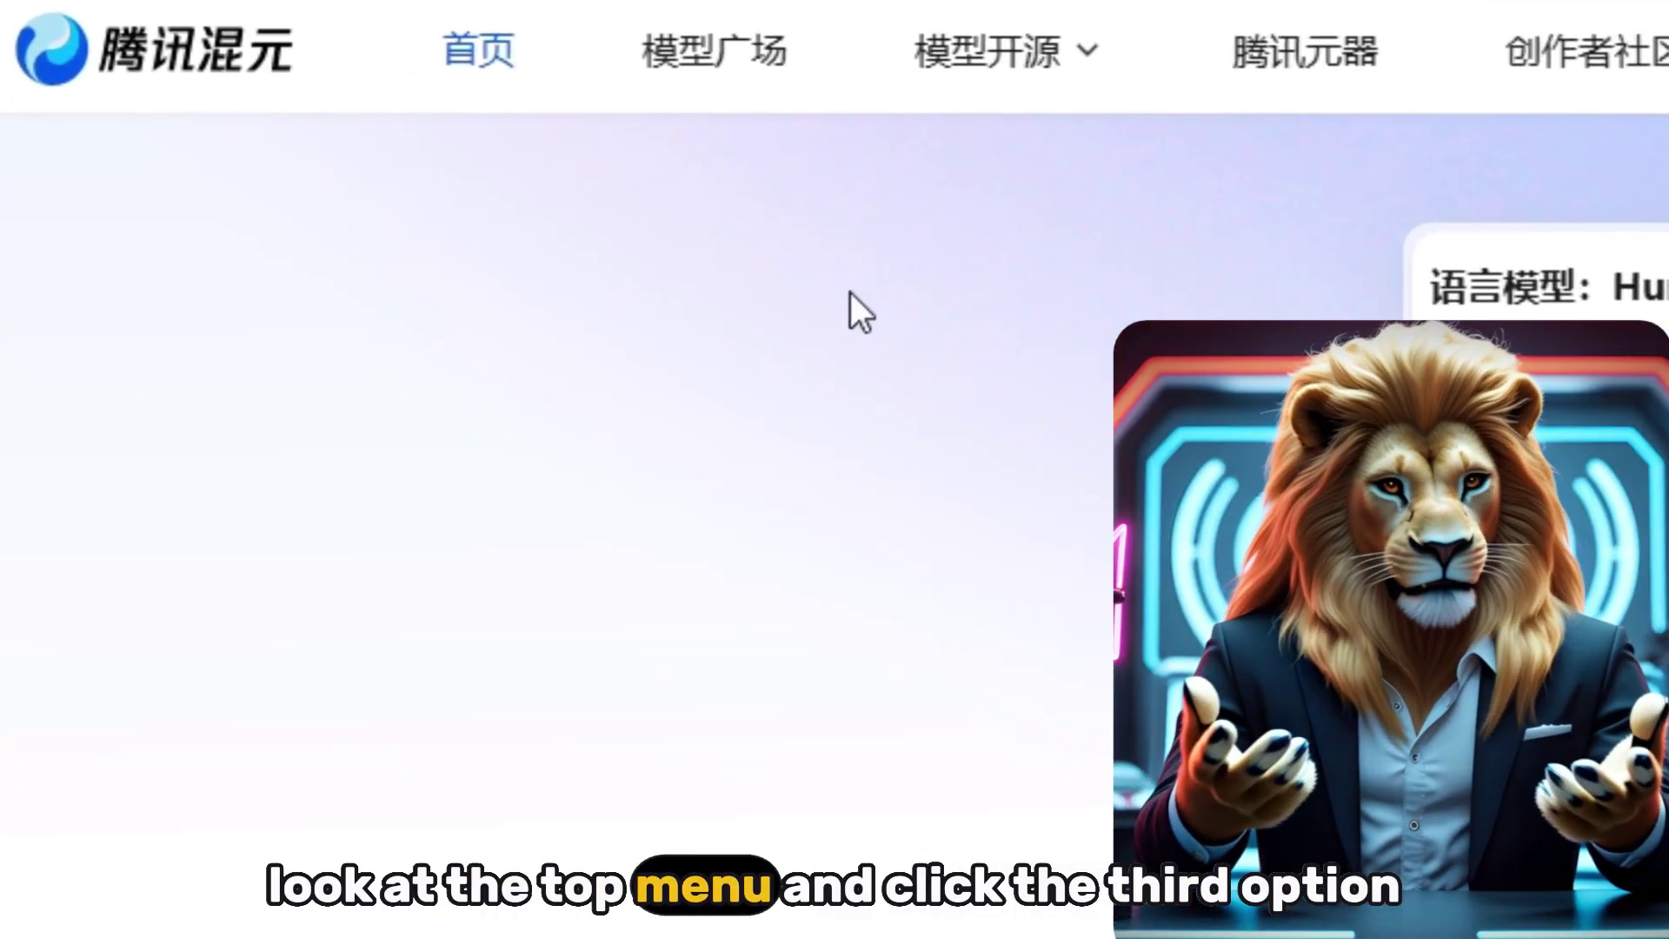
pyautogui.click(1051, 78)
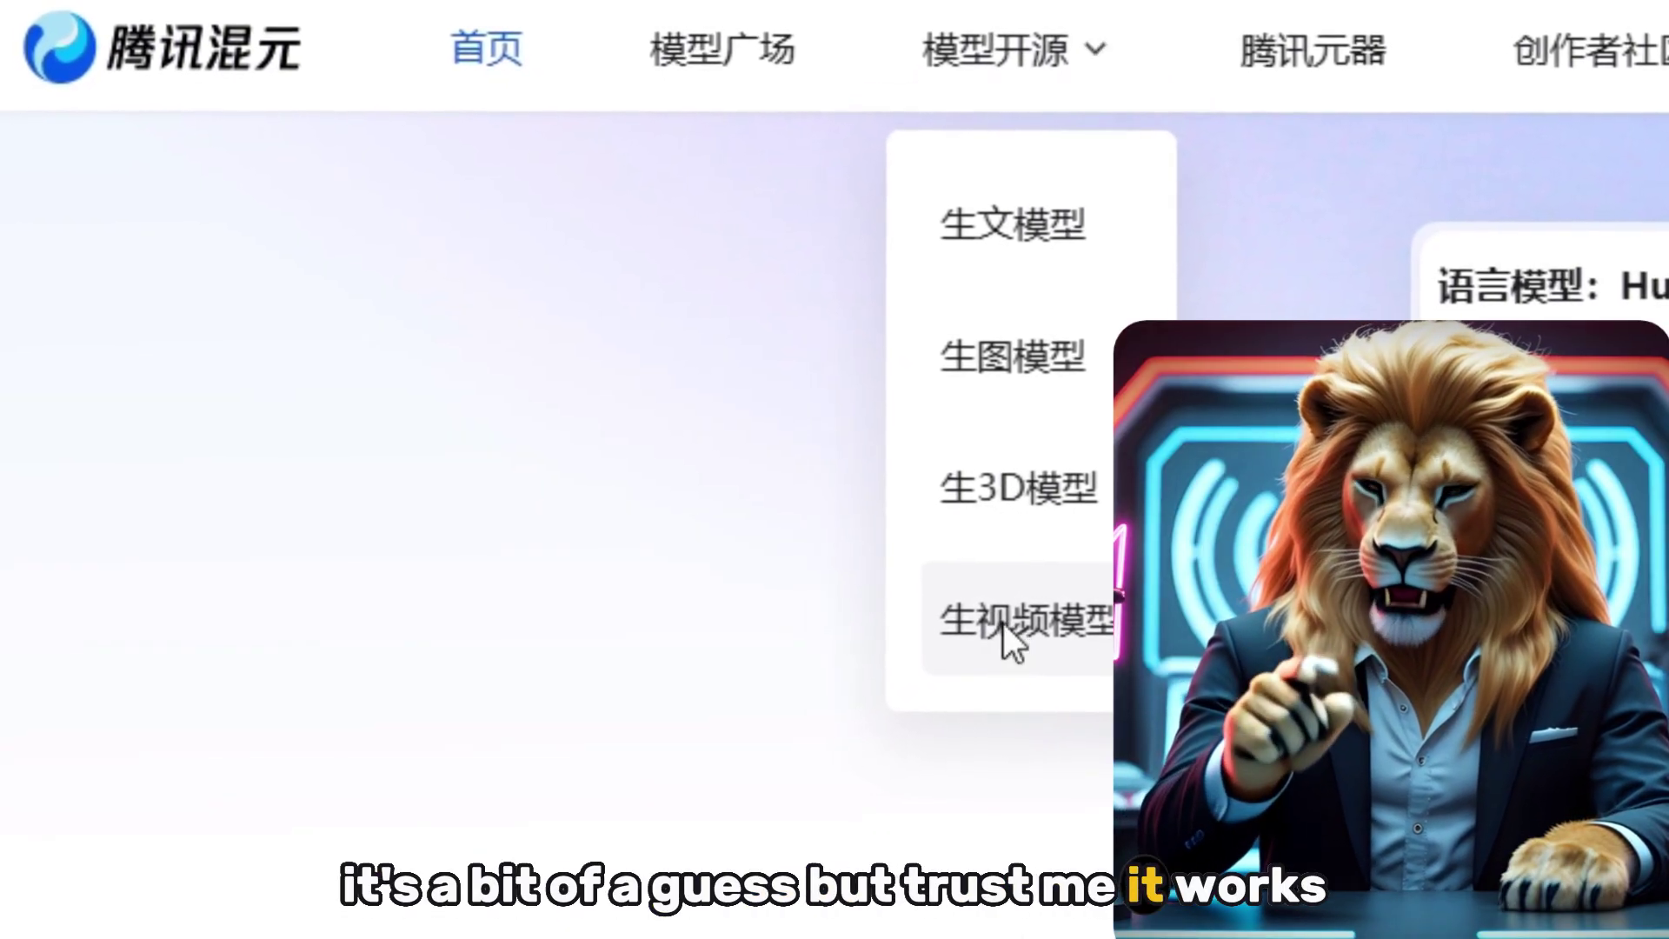
pyautogui.click(1003, 623)
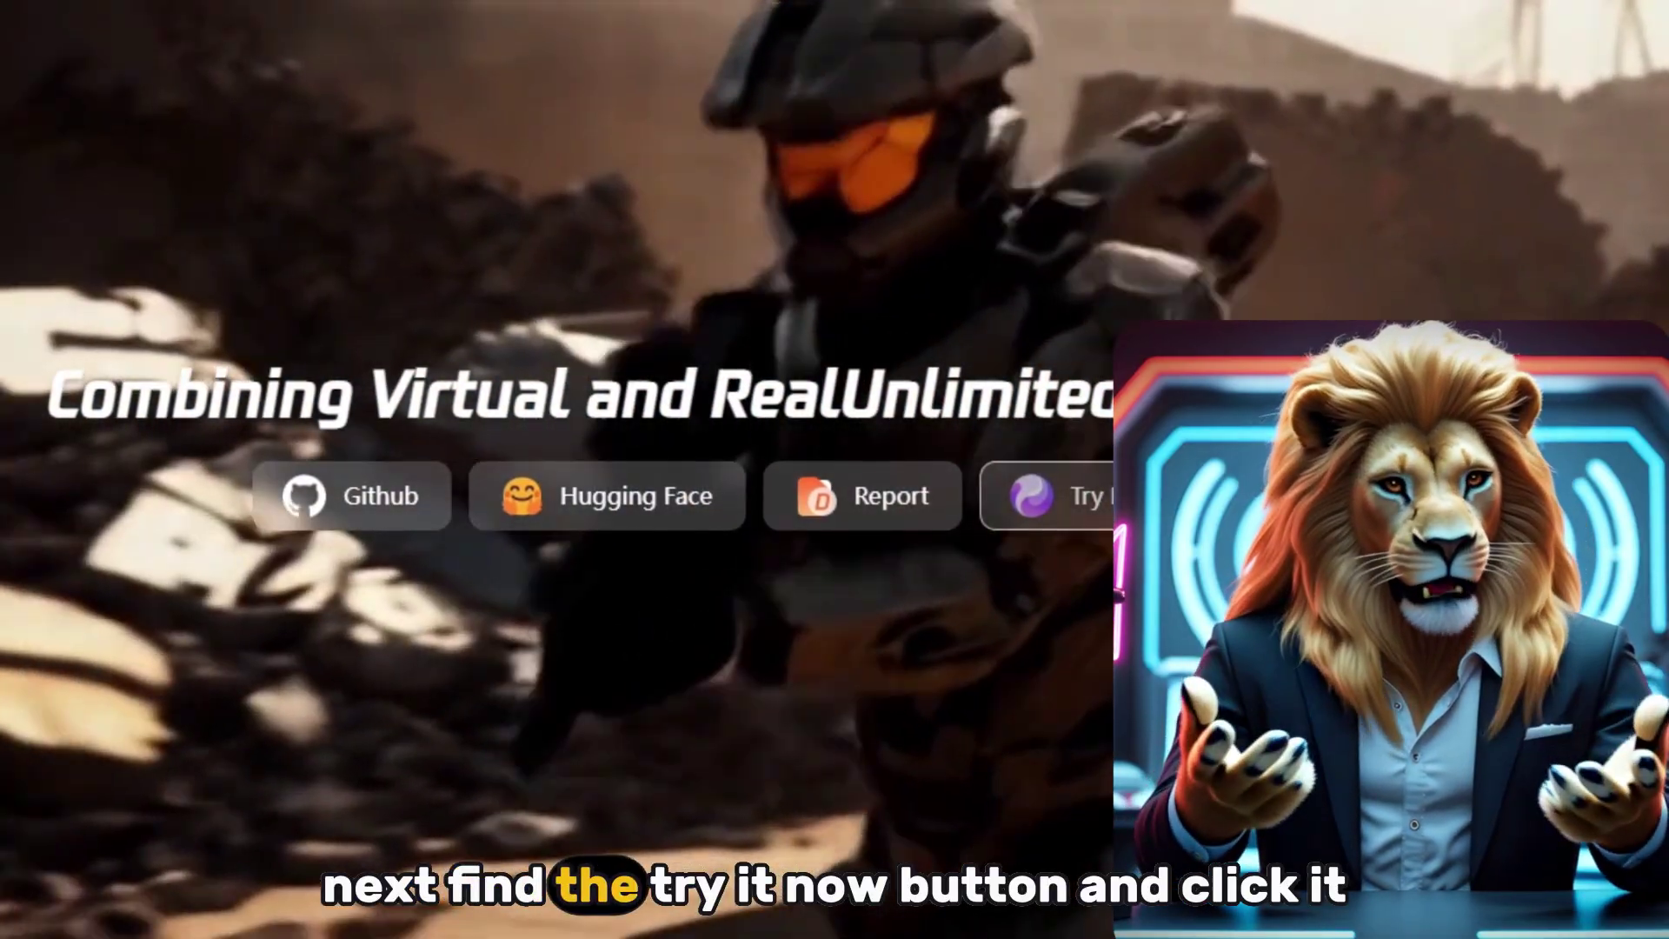
pyautogui.click(1106, 498)
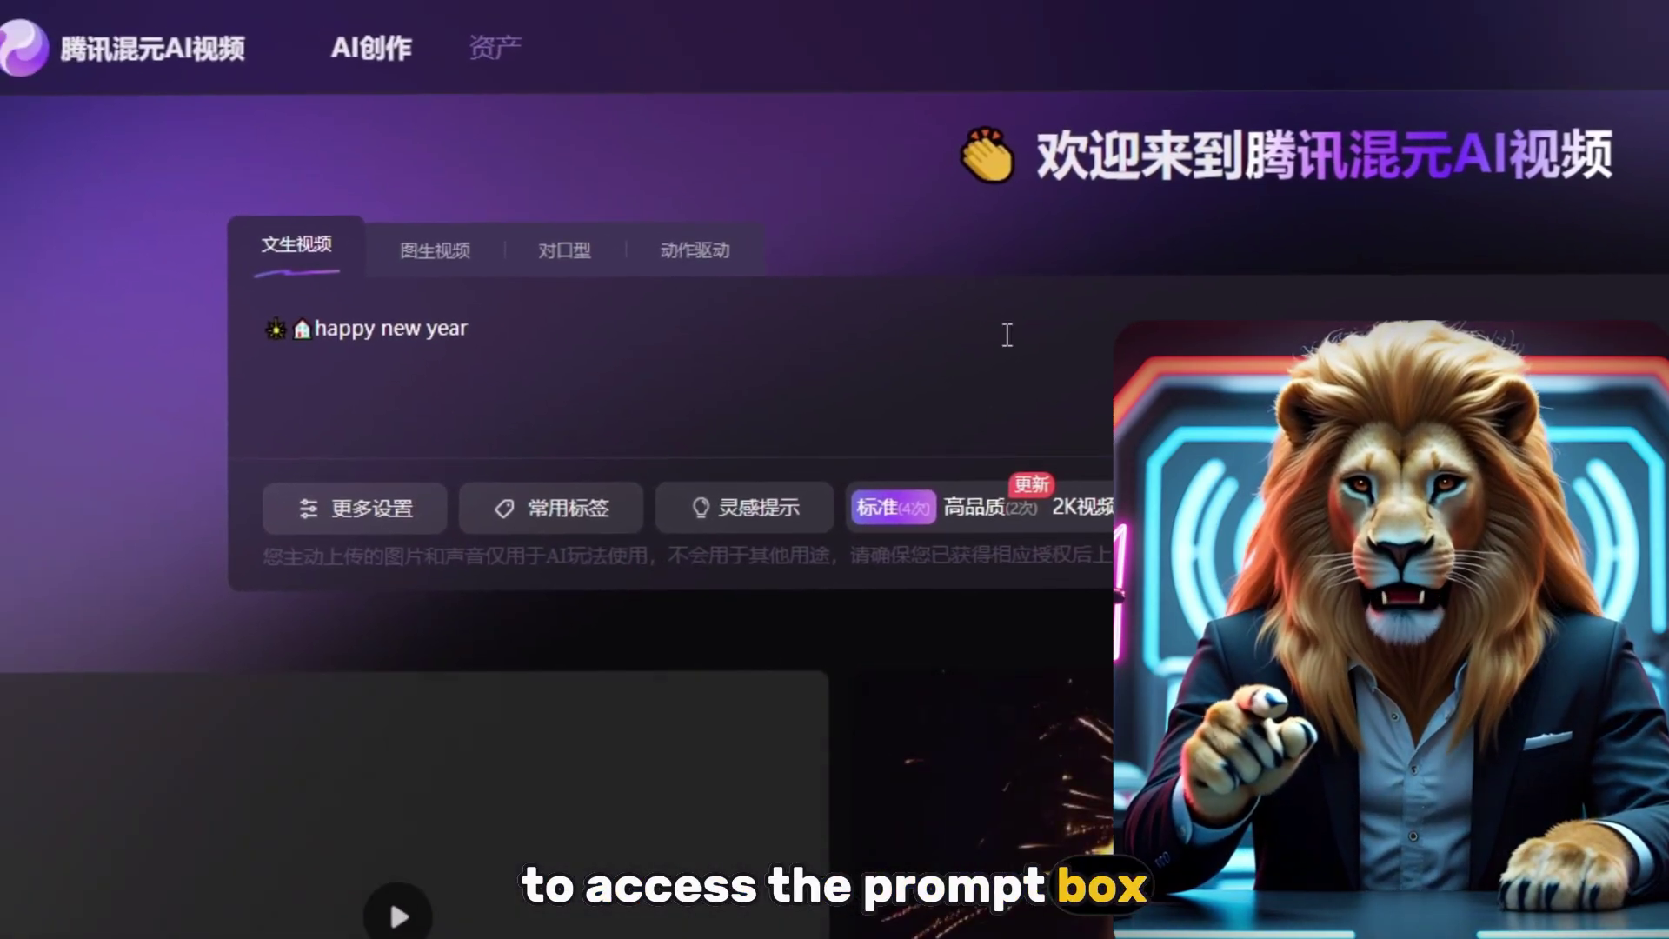
# Replace the sample text-to-video prompt with the copied "Giant polar bear towering over Moscow's Red Square" prompt.
pyautogui.moveTo(1007, 335); pyautogui.dragTo(279, 328)
pyautogui.rightClick(448, 331)
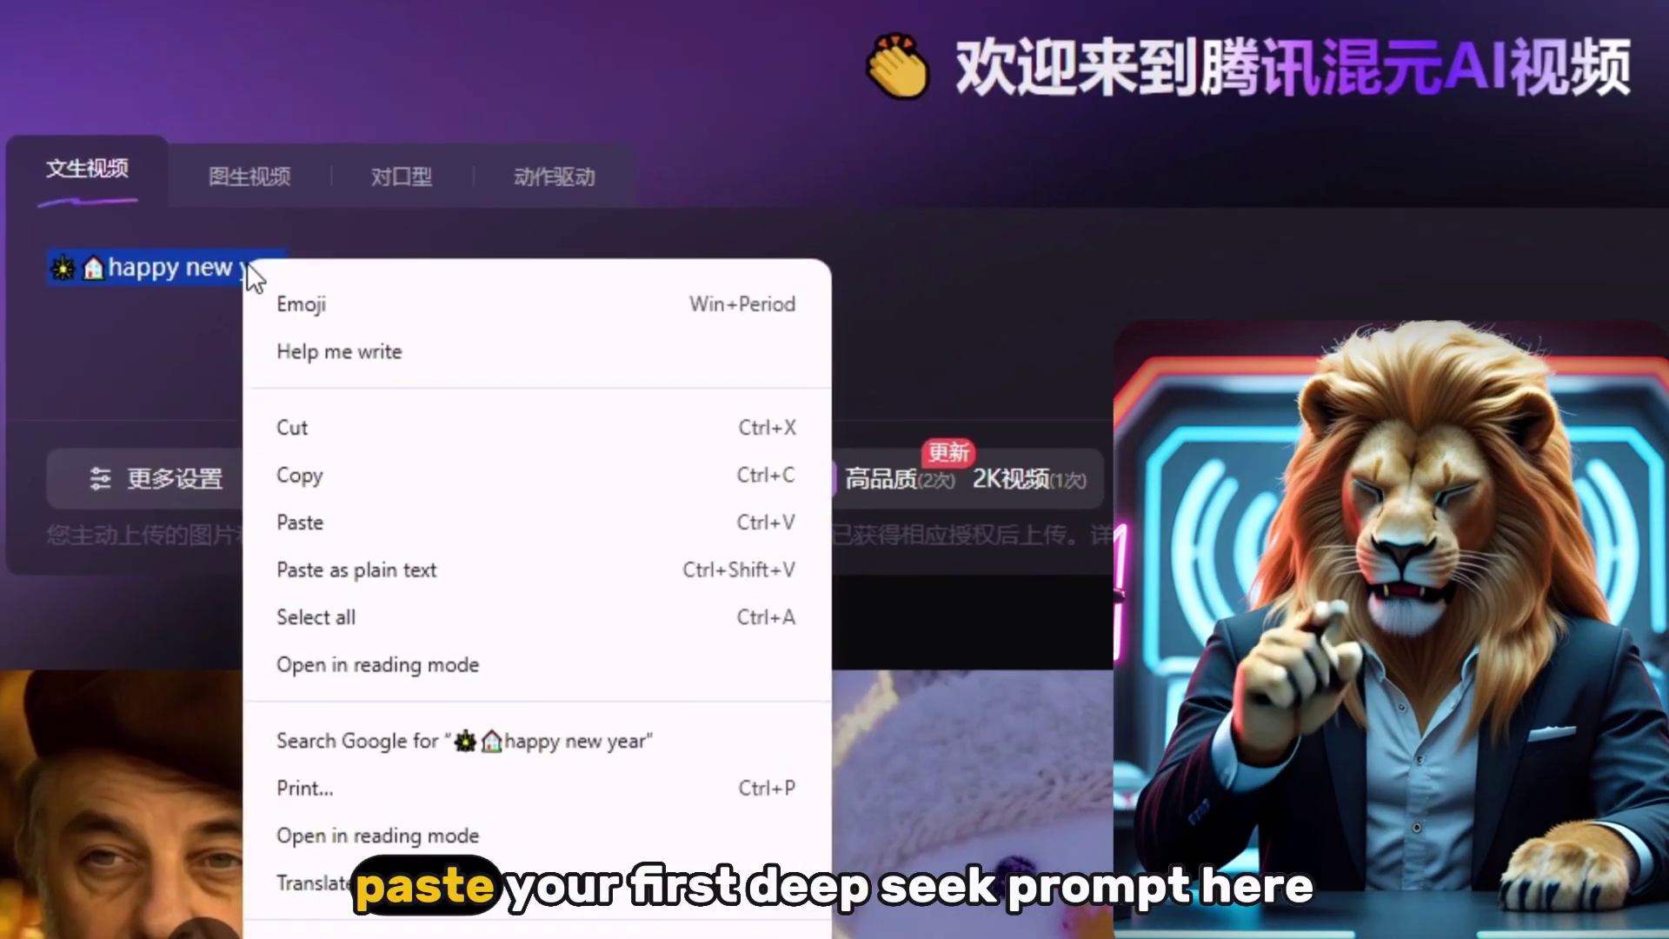
pyautogui.click(367, 525)
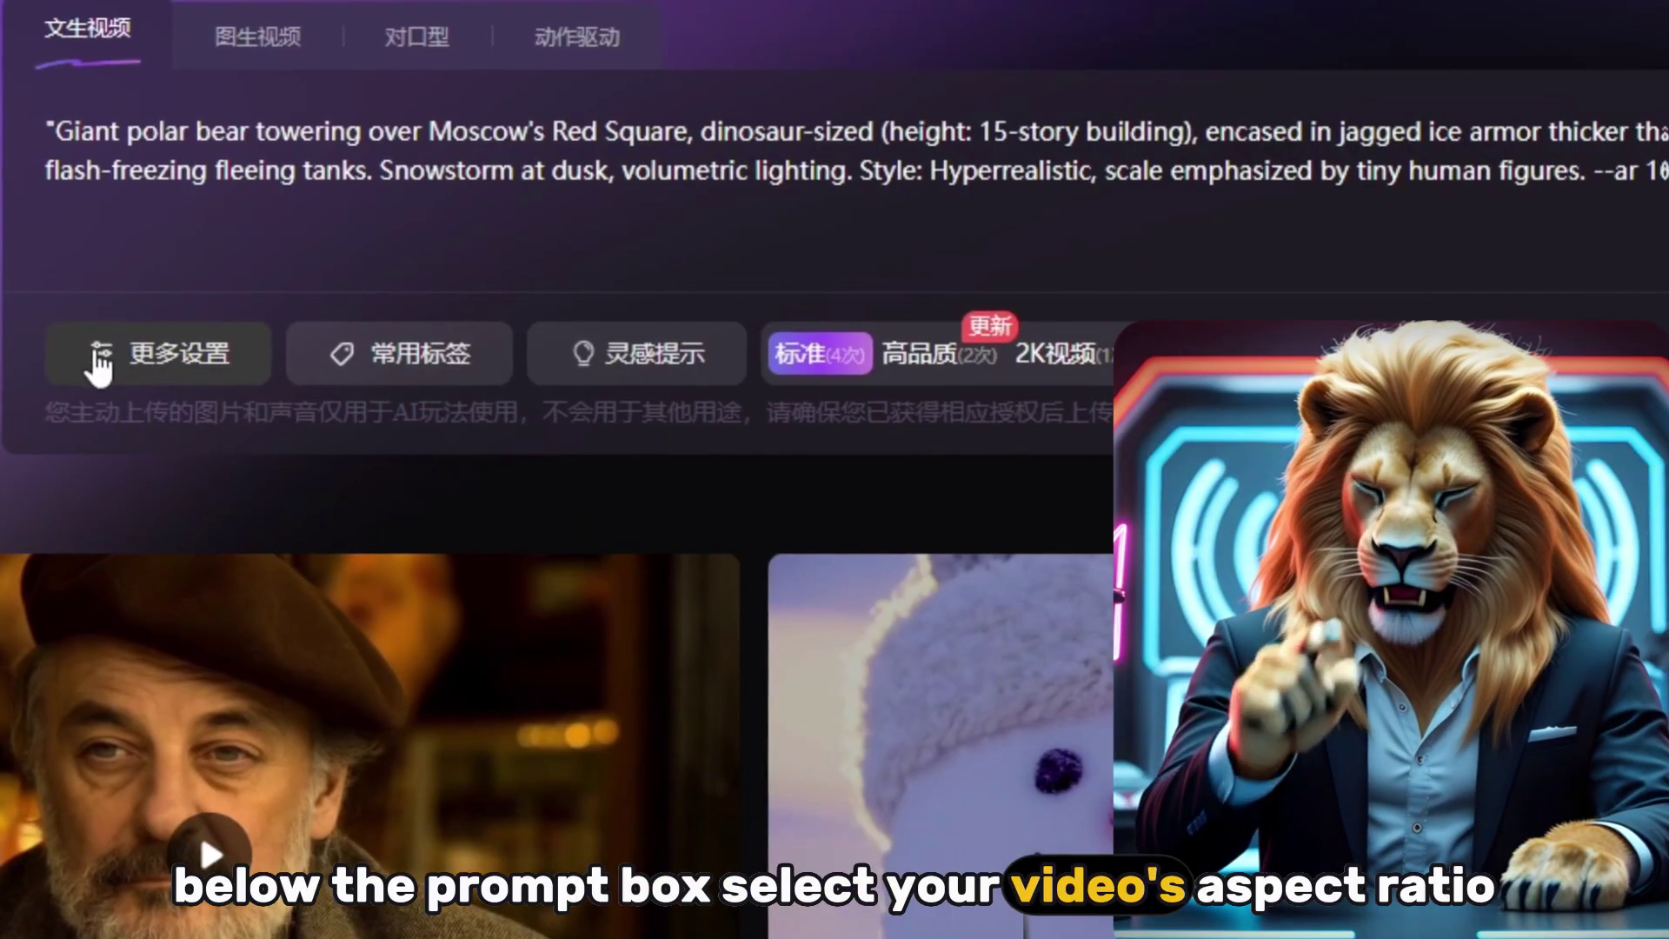
# Expand the additional settings and choose 16:9 as the video's aspect ratio.
pyautogui.click(154, 355)
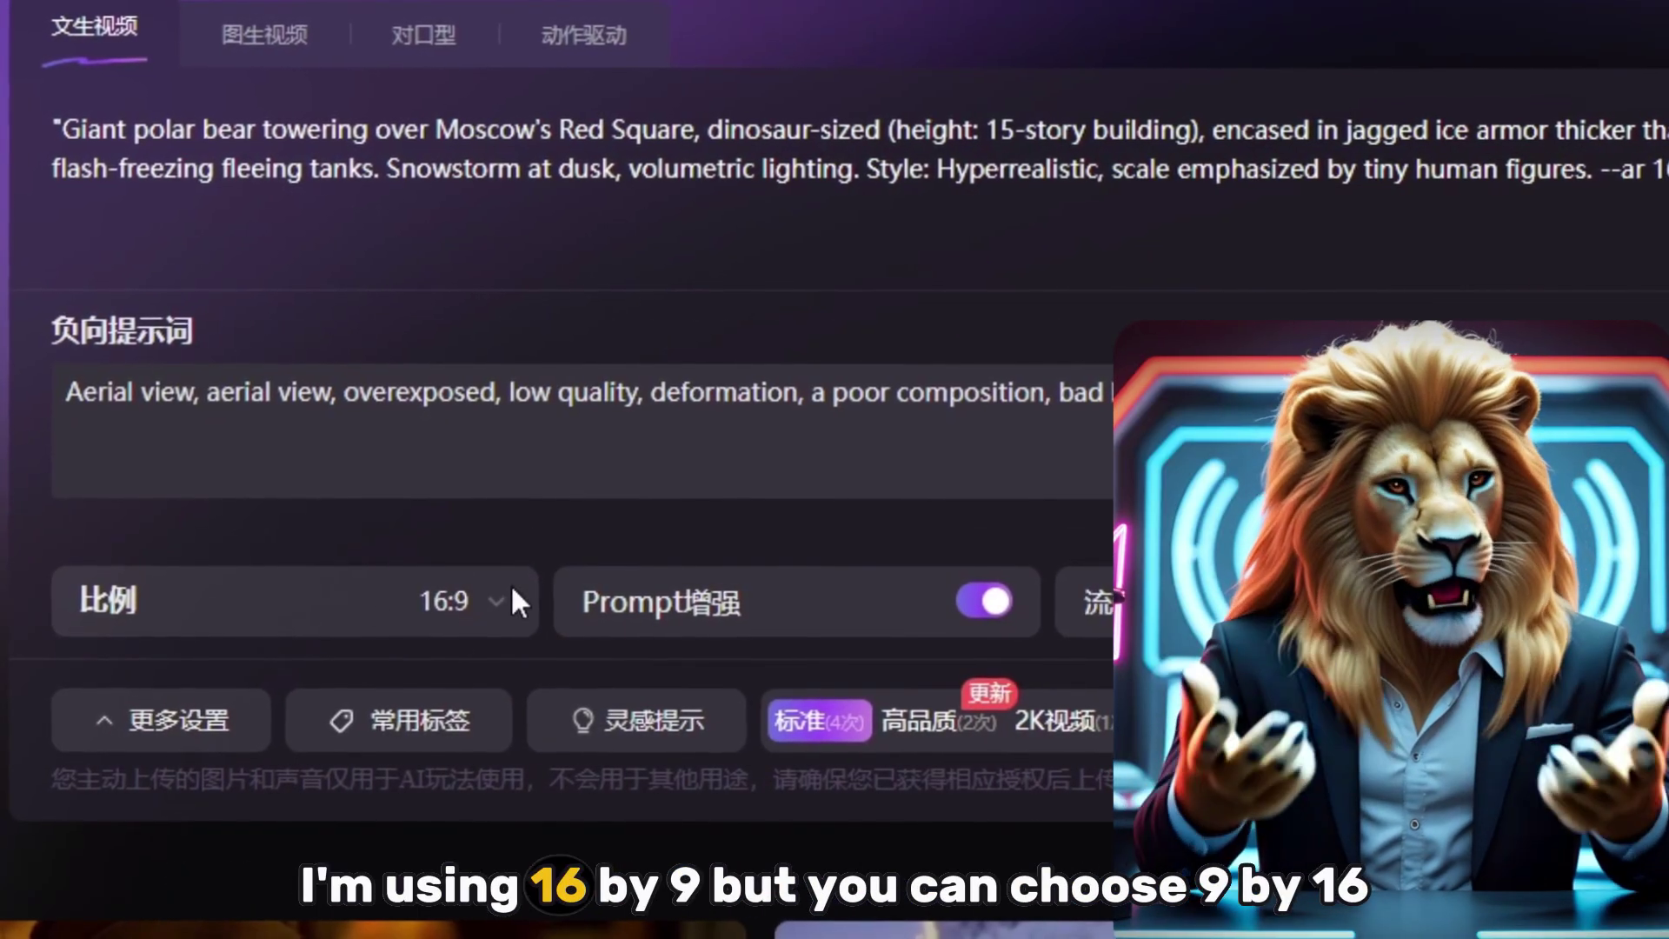
pyautogui.click(467, 600)
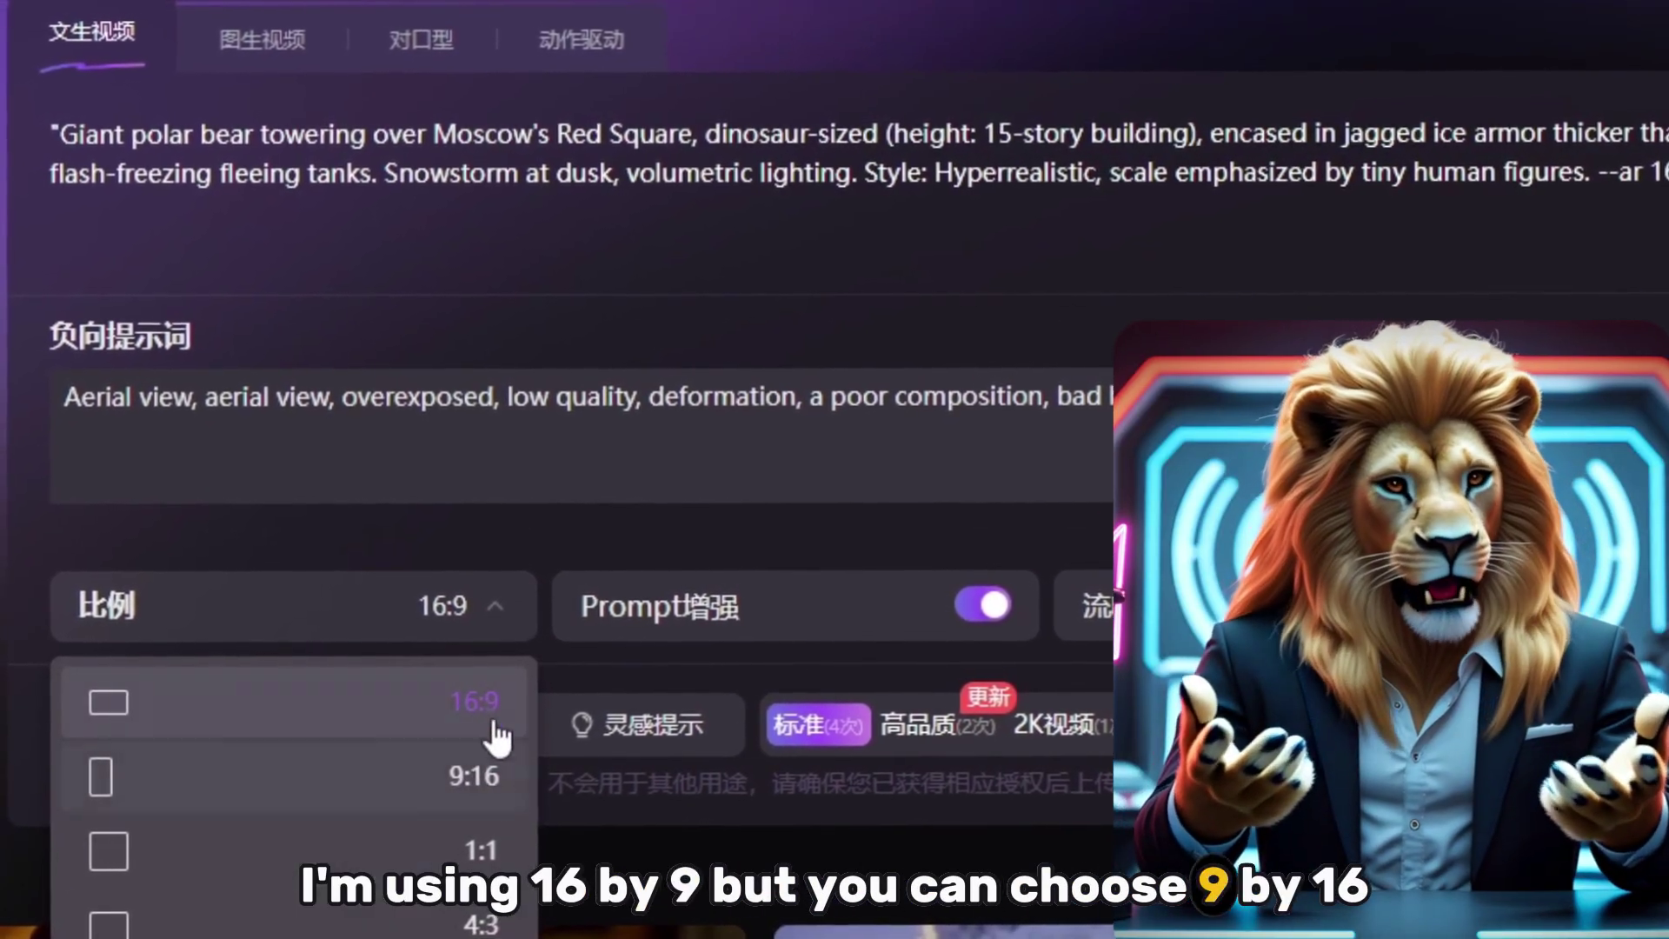
pyautogui.click(475, 718)
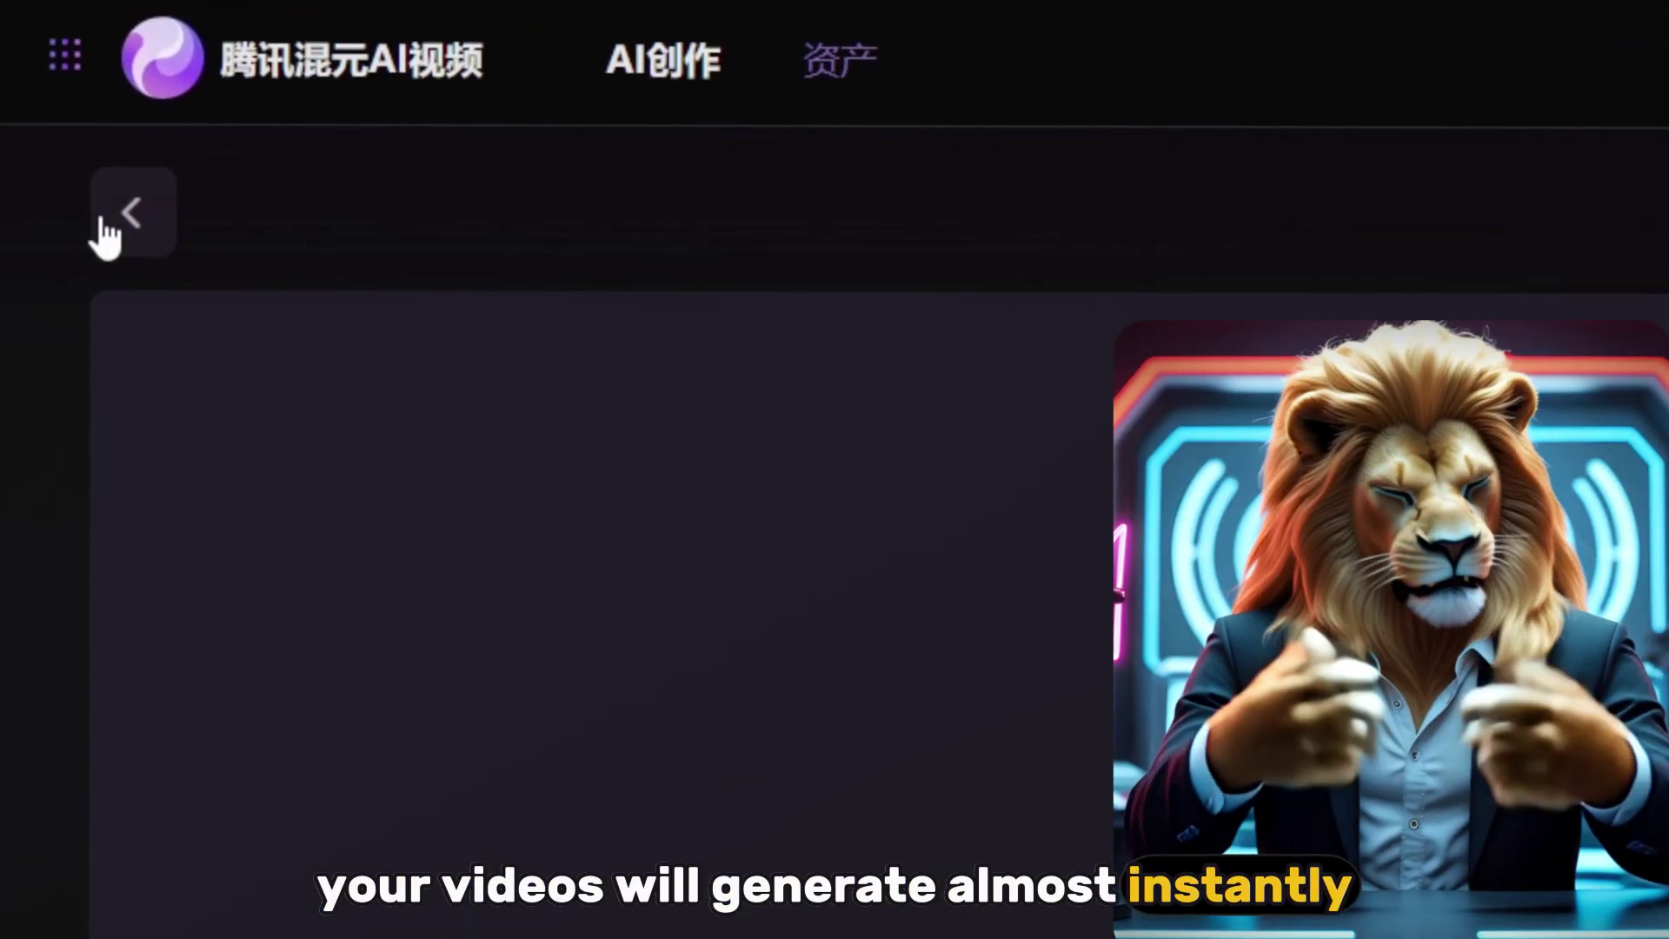
# Copy the second prompt, "Heroine's Entrance", from the DeepSeek reply and paste it over the sample text in Hunyuan's text-to-video prompt.
pyautogui.click(101, 222)
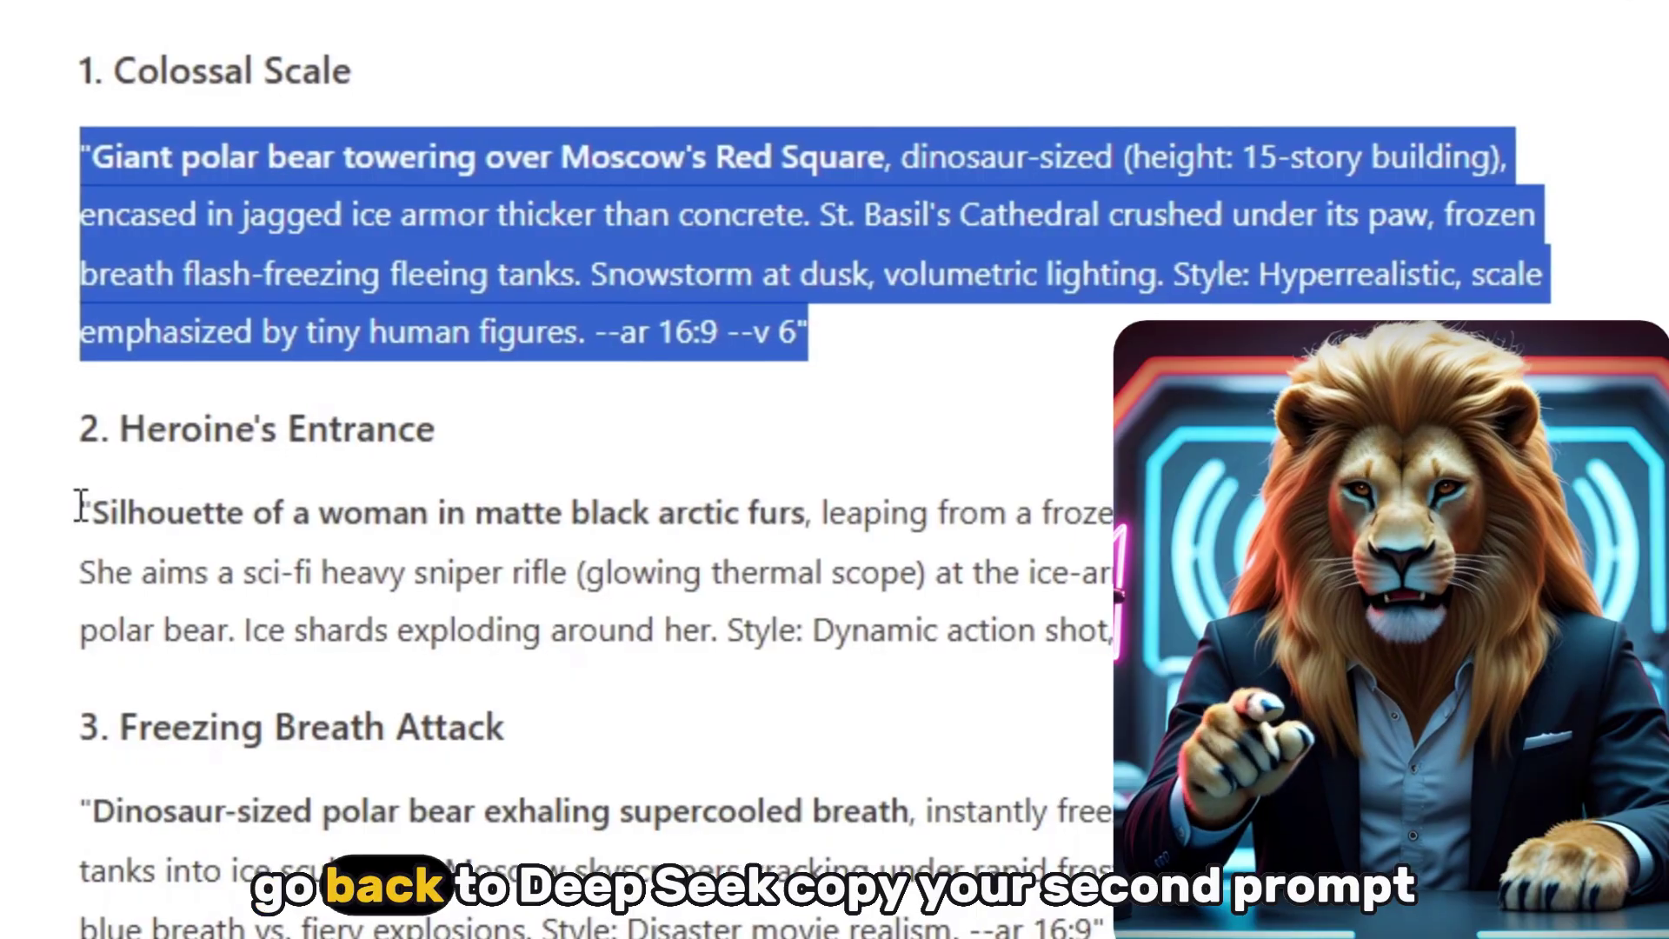
pyautogui.moveTo(82, 496); pyautogui.dragTo(1104, 628)
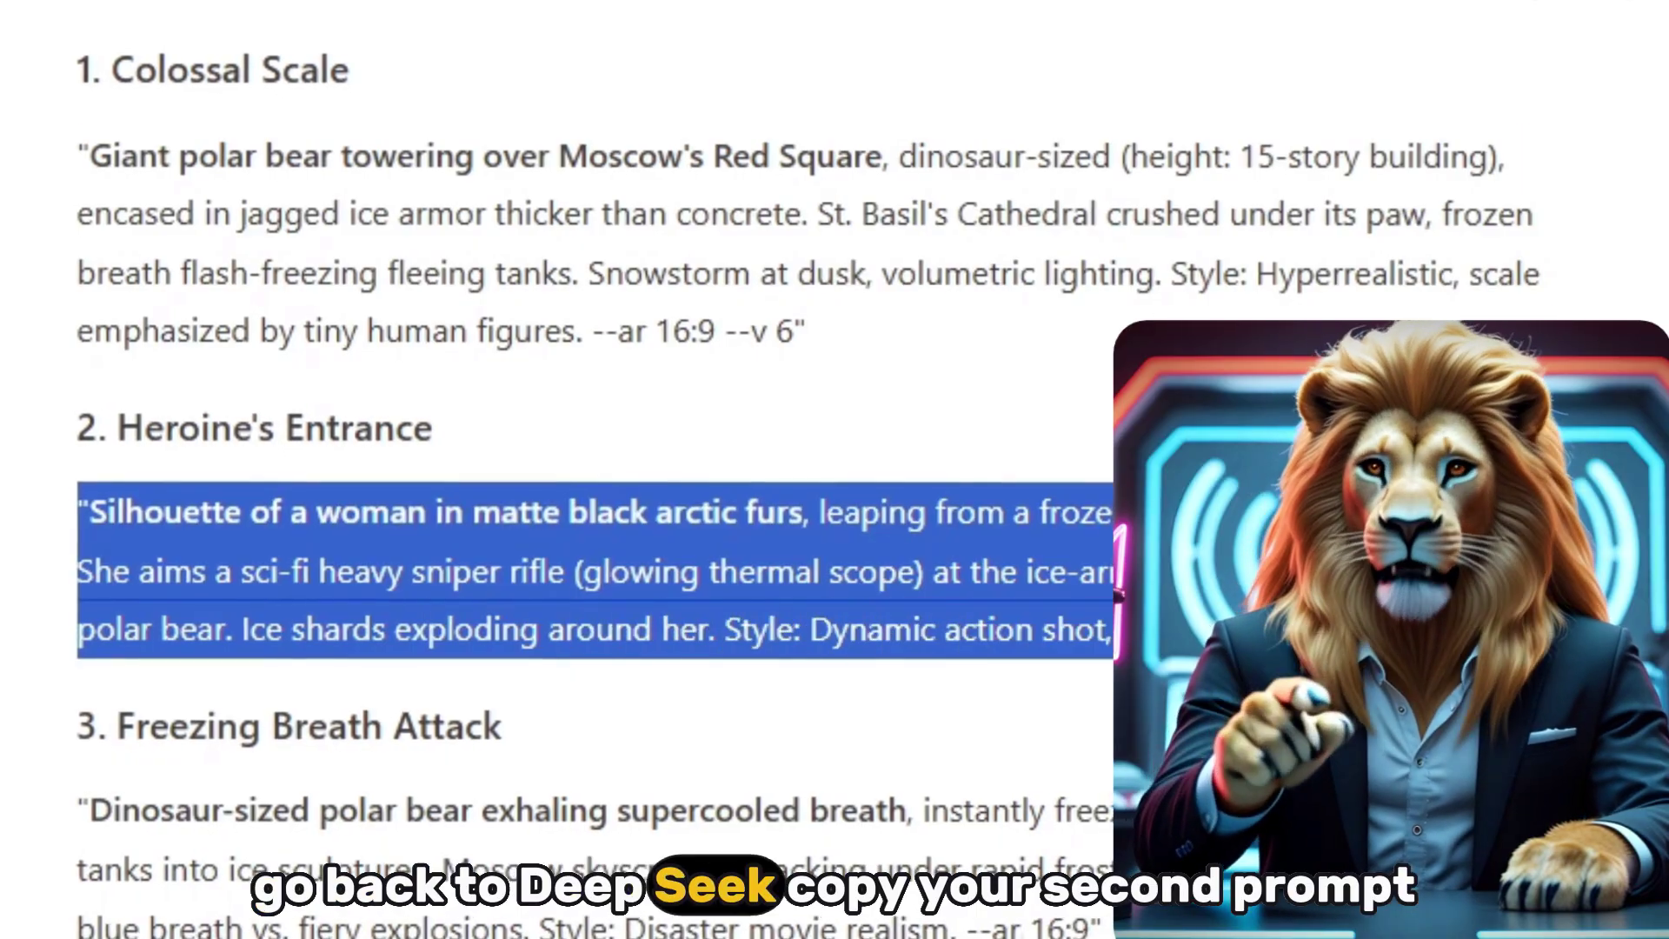
pyautogui.rightClick(525, 630)
pyautogui.click(556, 656)
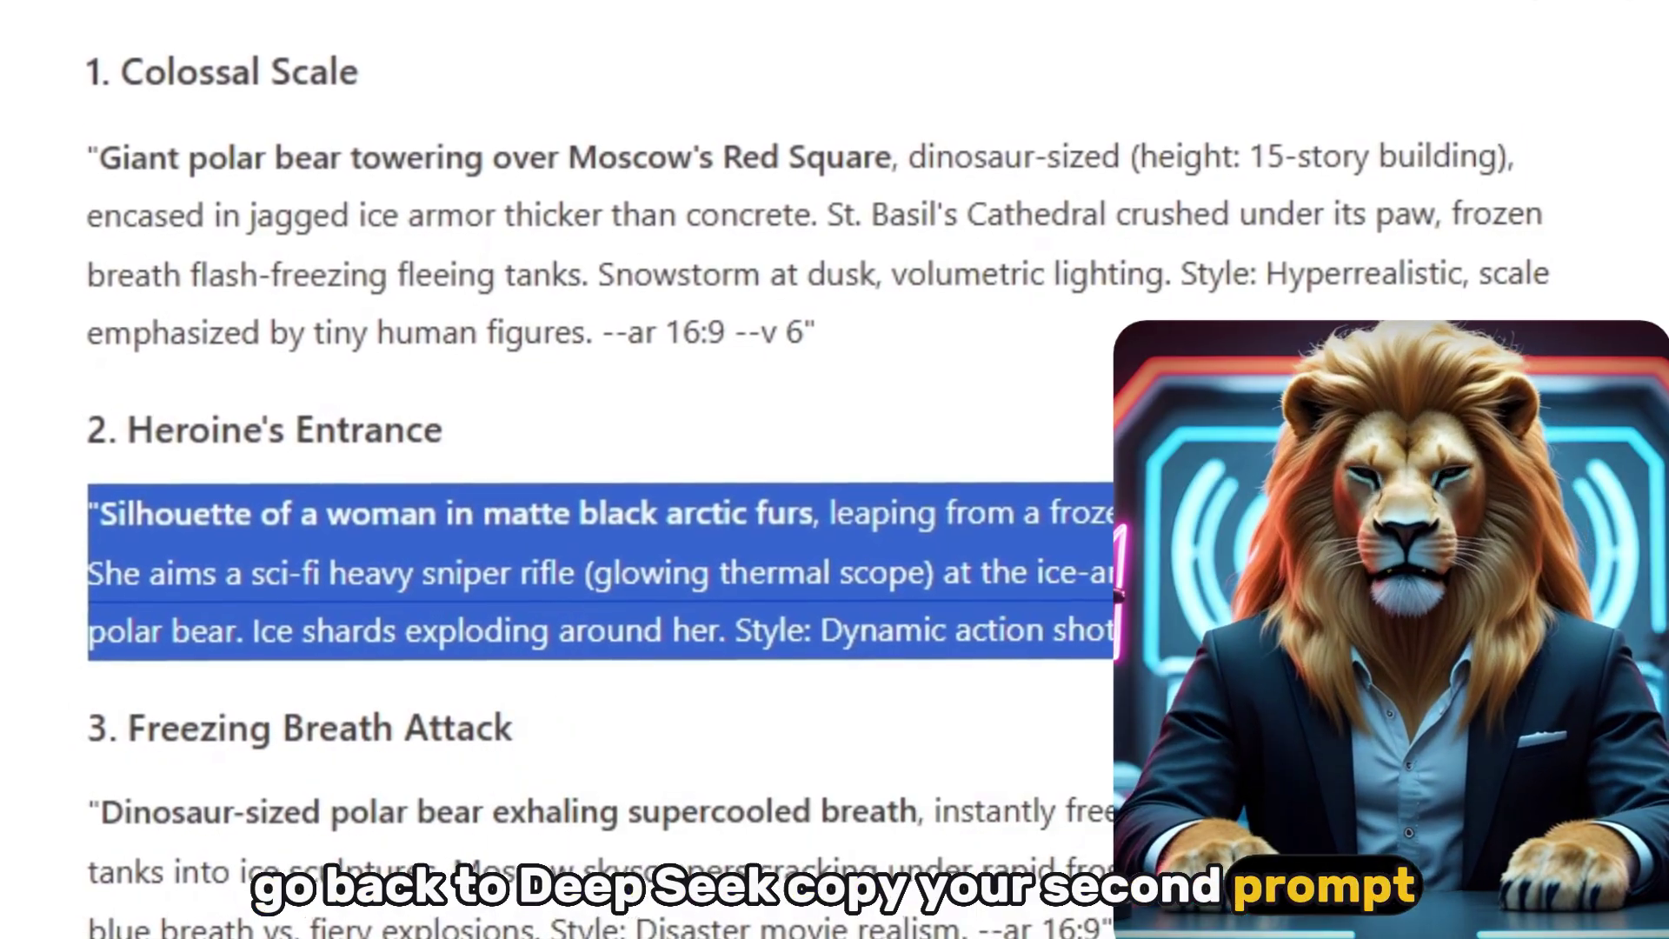
pyautogui.rightClick(288, 233)
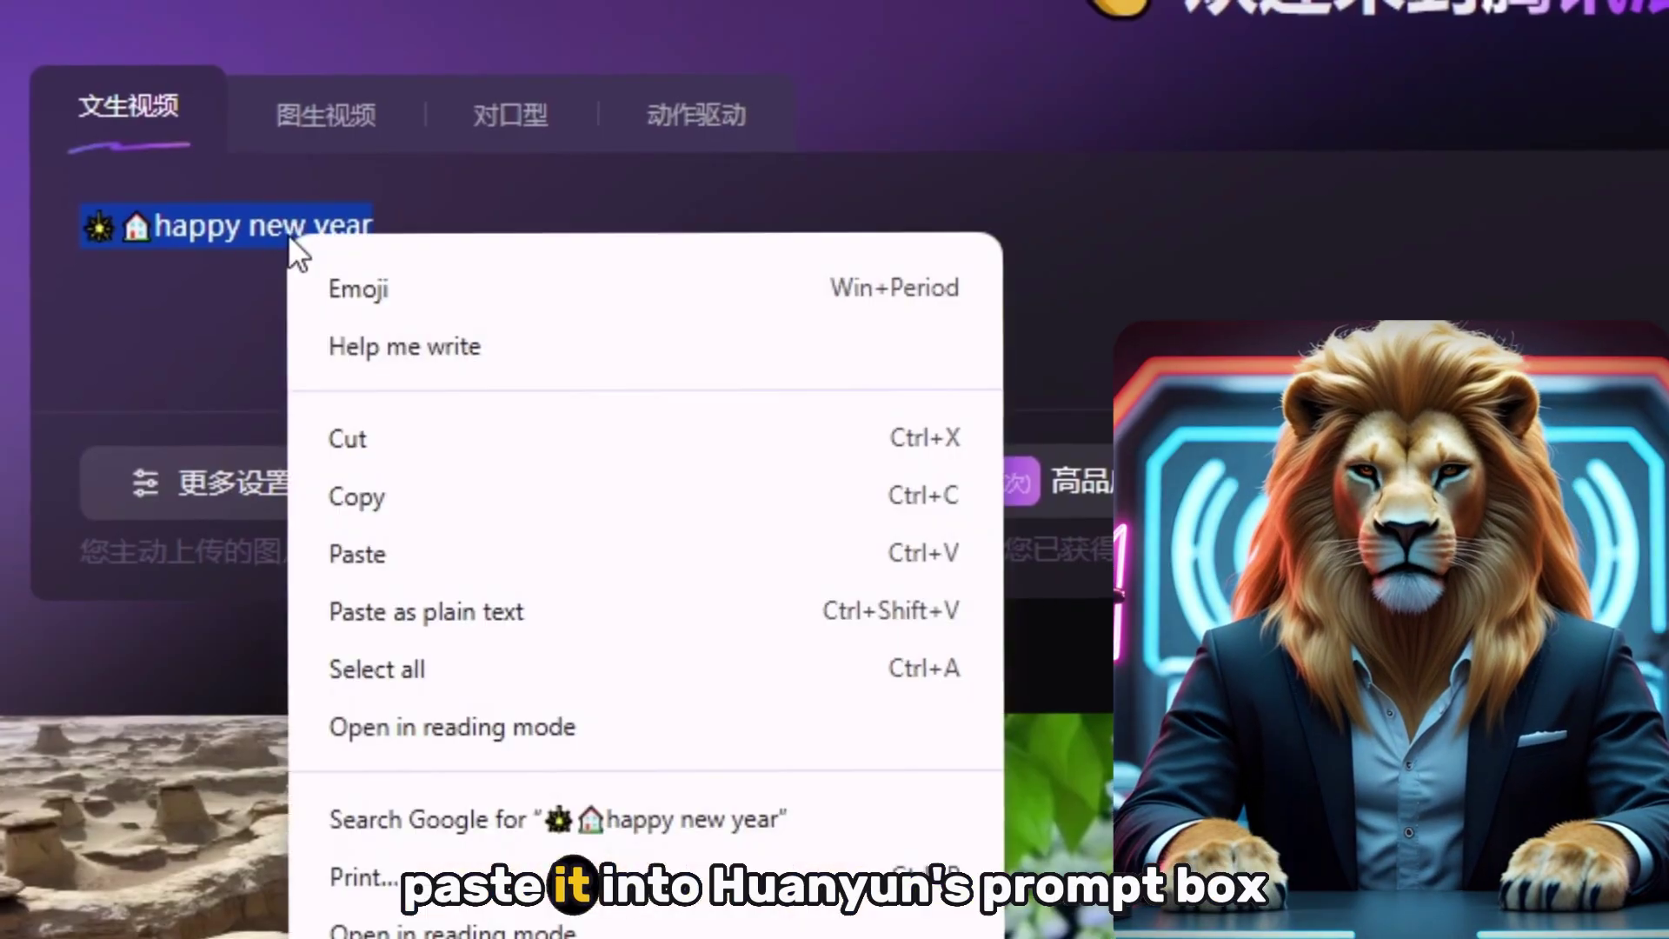
pyautogui.click(365, 554)
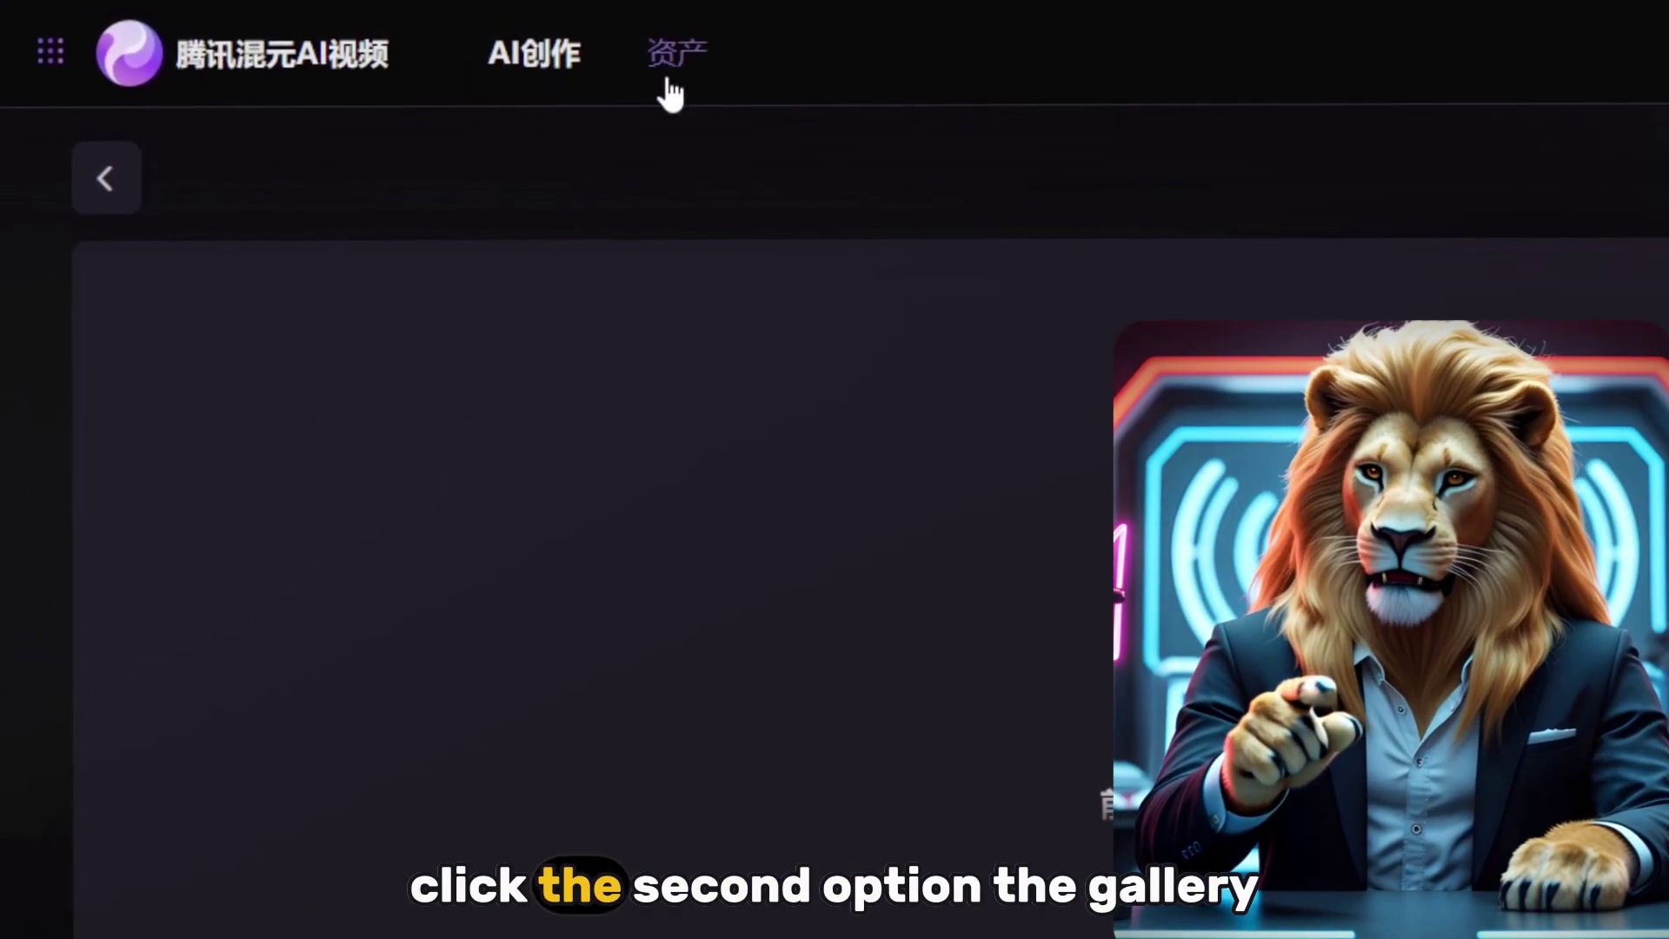
# Open Hunyuan's assets gallery and preview the generated giant gorilla videos.
pyautogui.click(687, 61)
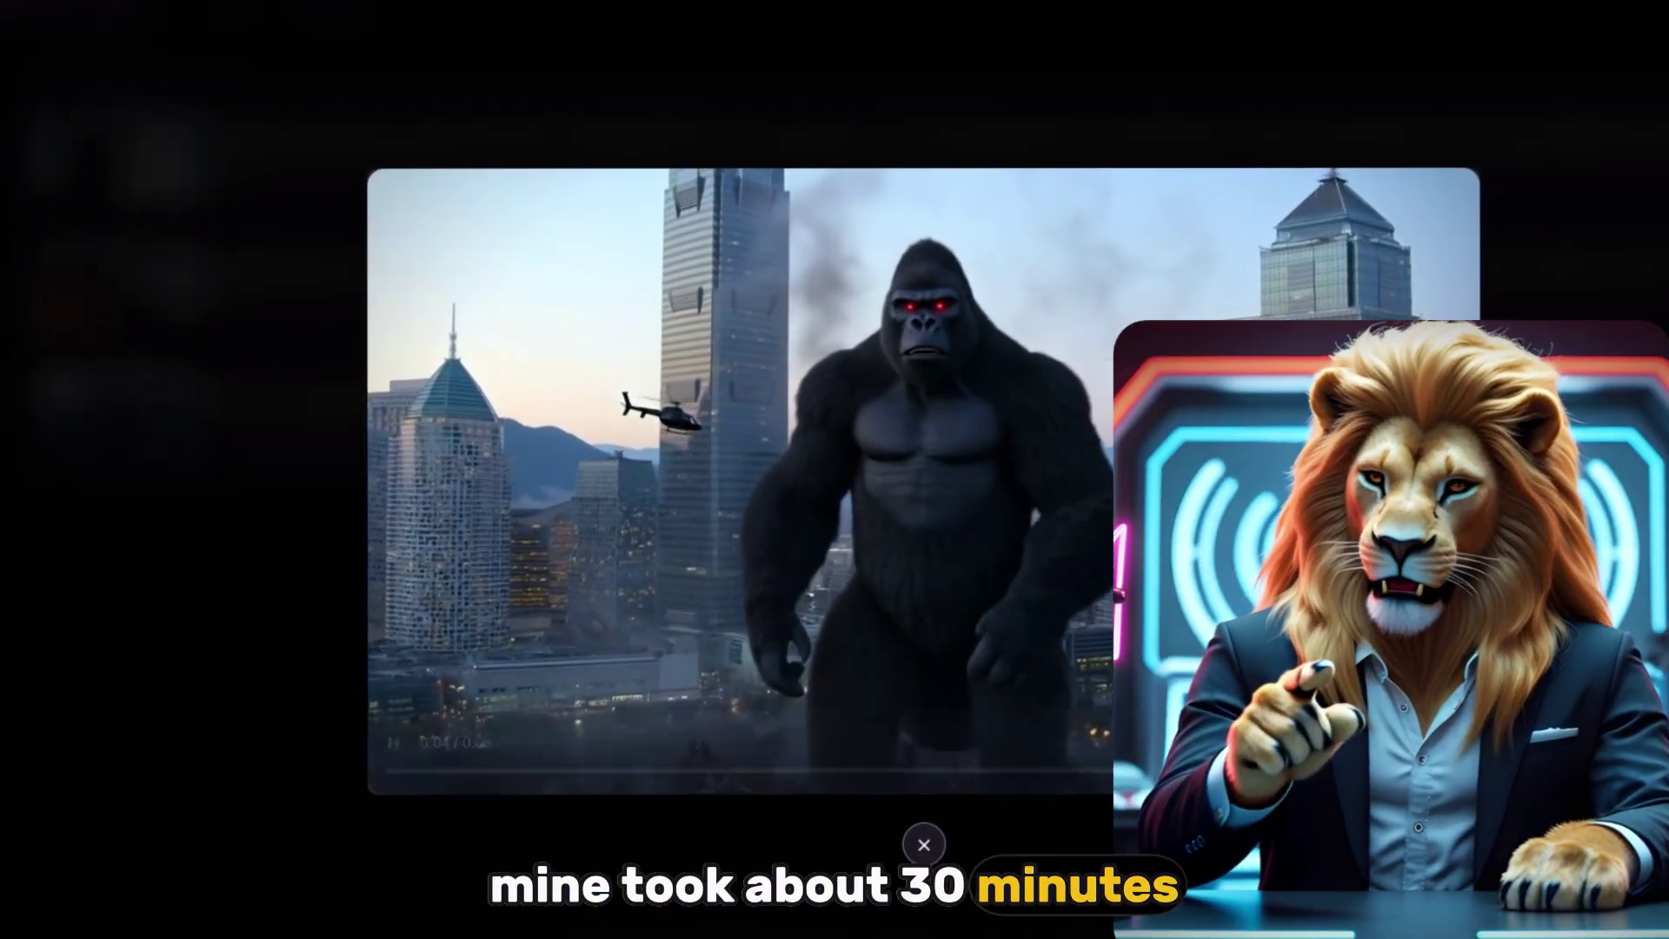
pyautogui.press('Escape')
pyautogui.click(128, 290)
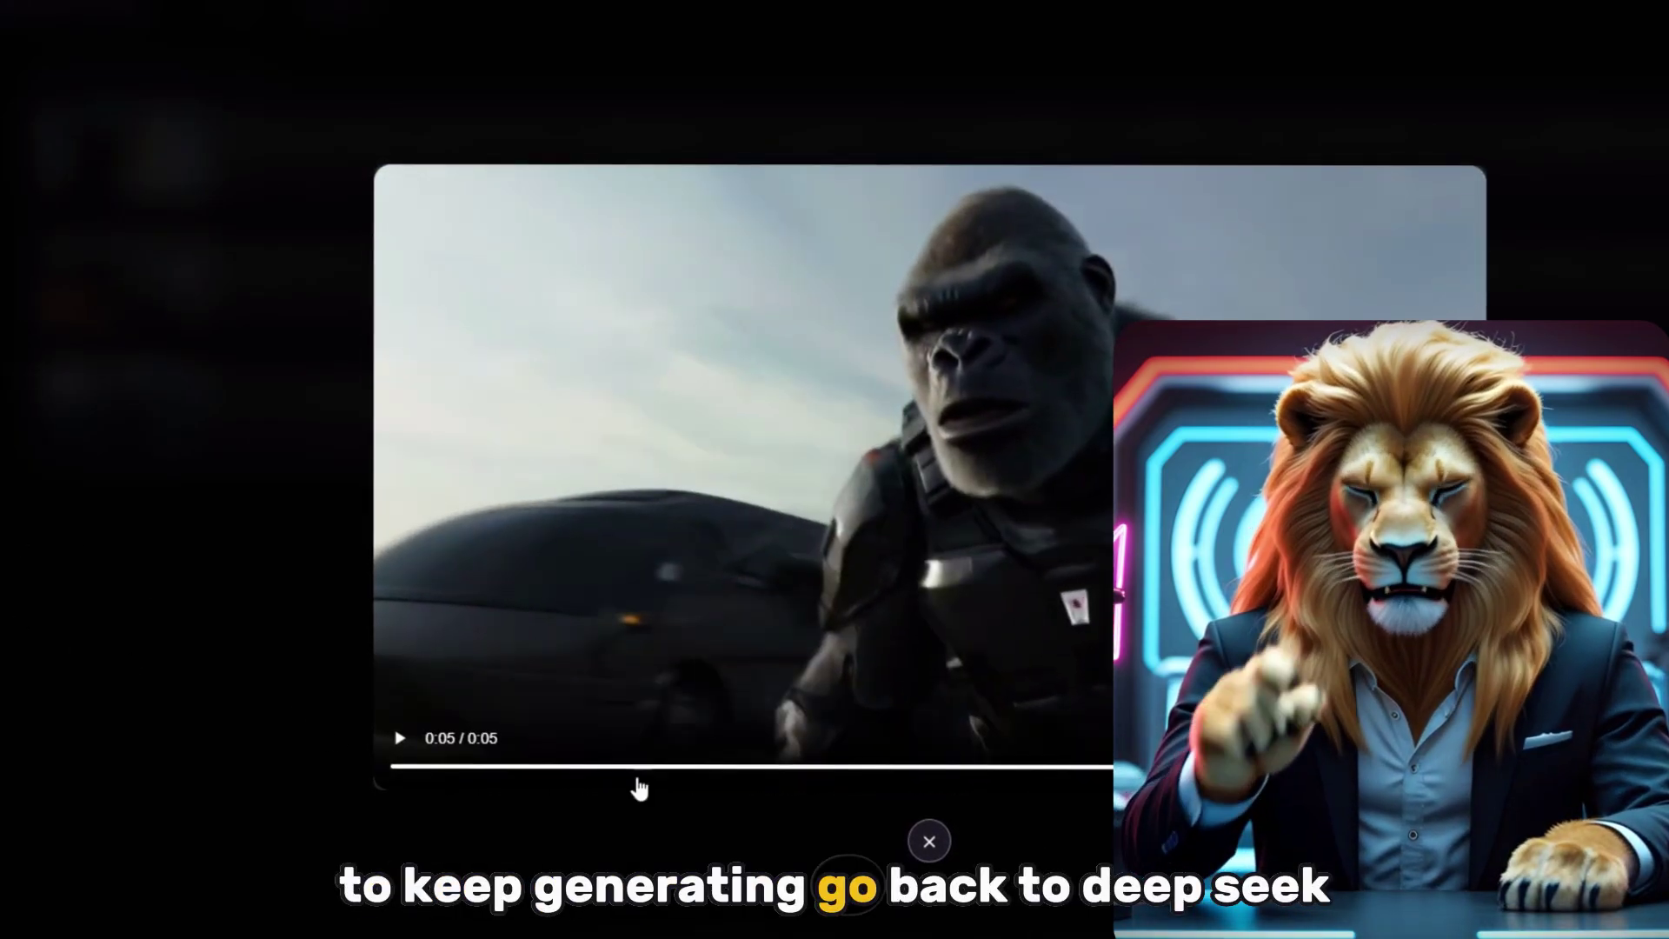
pyautogui.click(929, 841)
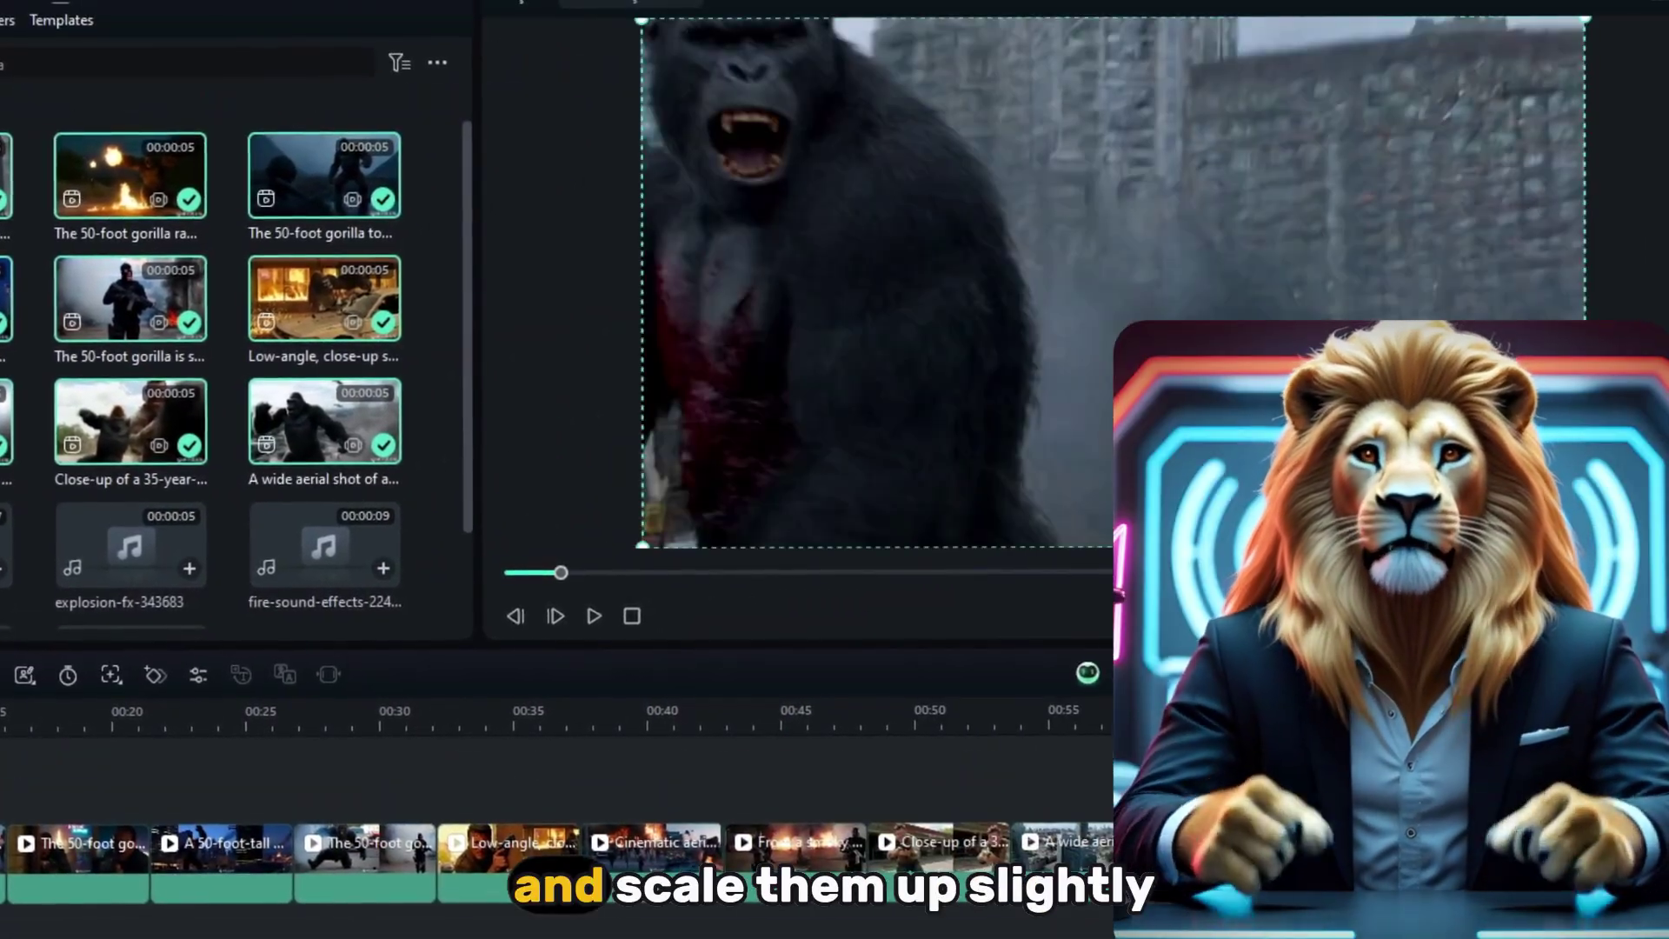
# In the Filmora project, add transition effects between the gorilla clips on the video track.
pyautogui.click(367, 843)
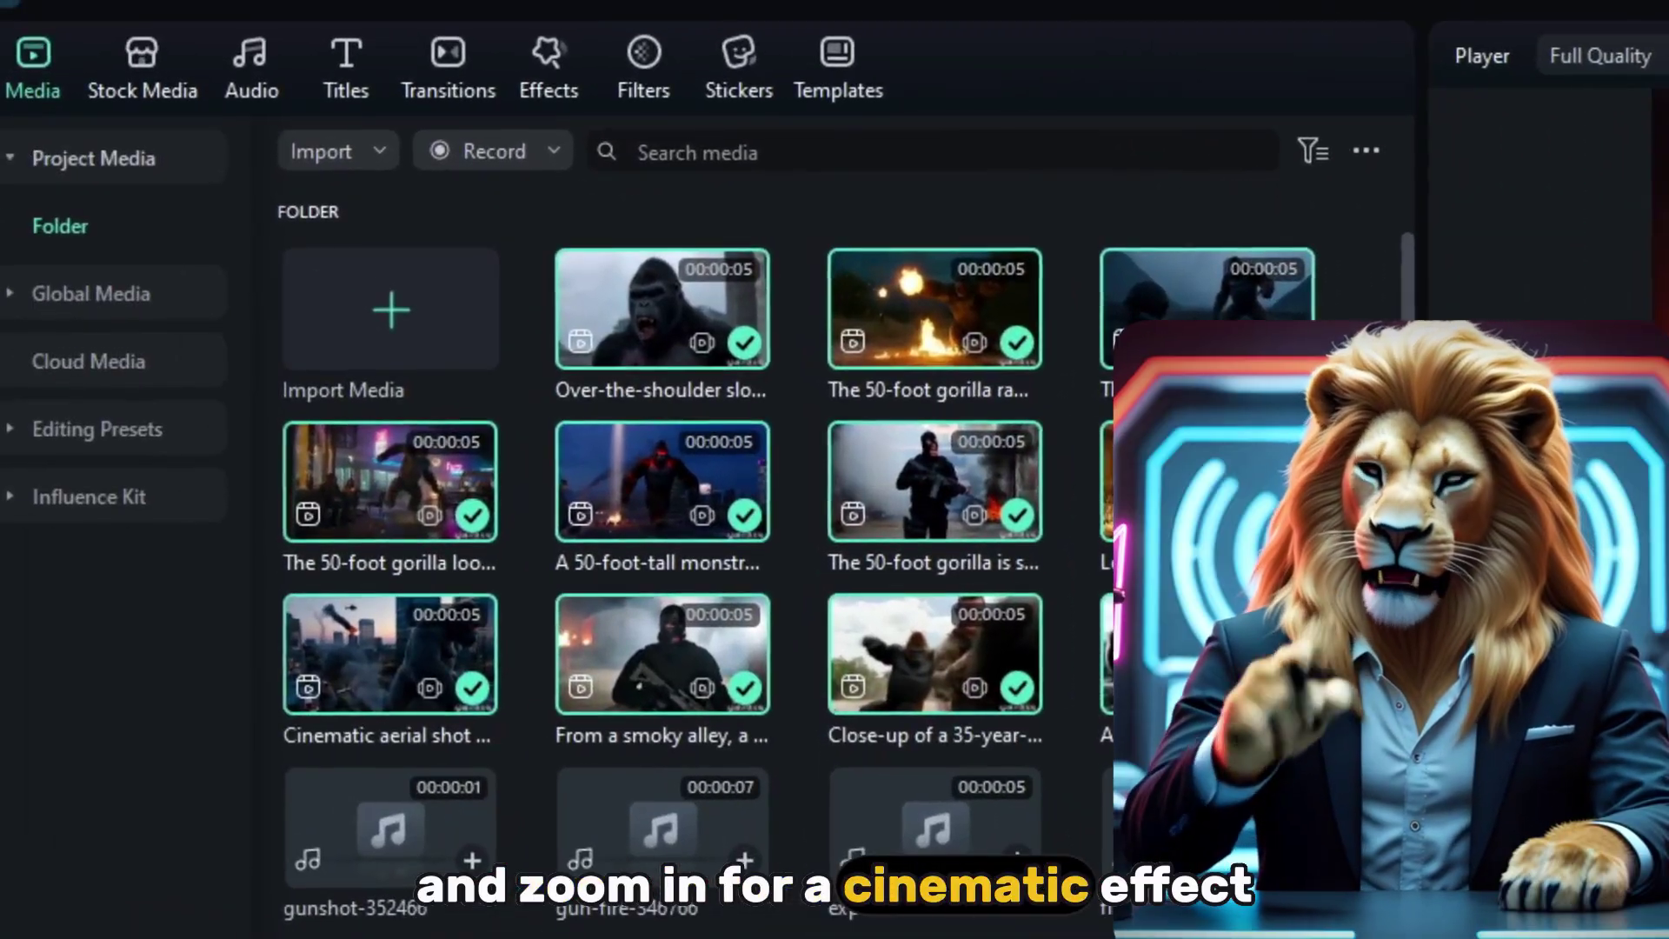
pyautogui.click(477, 87)
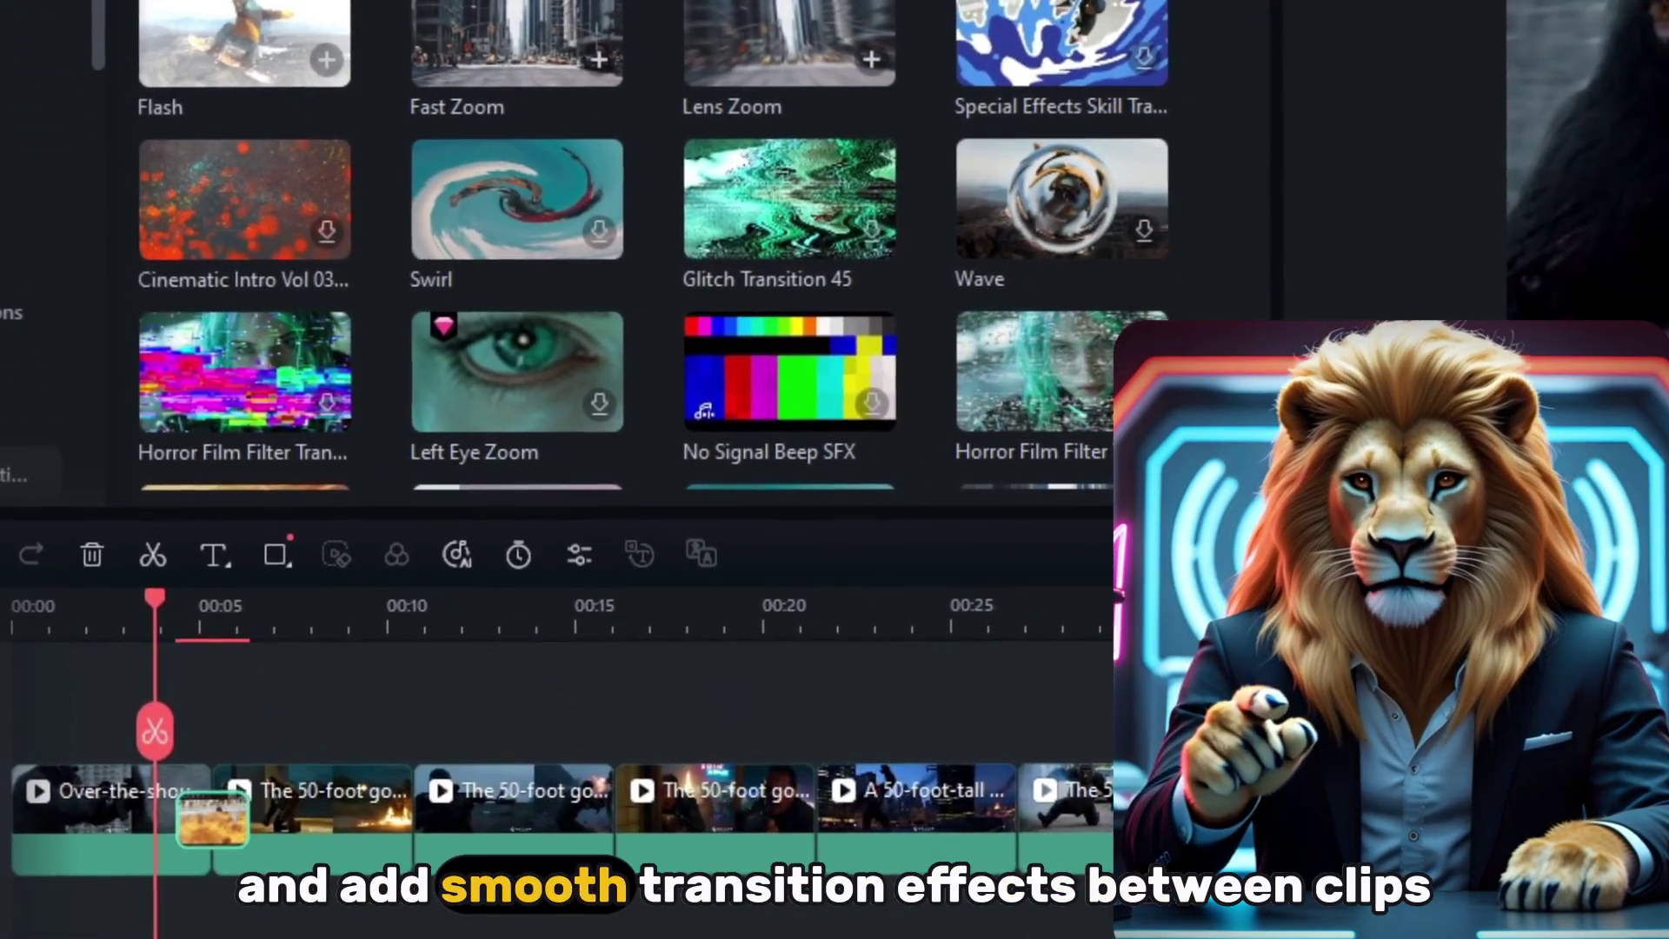
pyautogui.moveTo(664, 115); pyautogui.dragTo(817, 808)
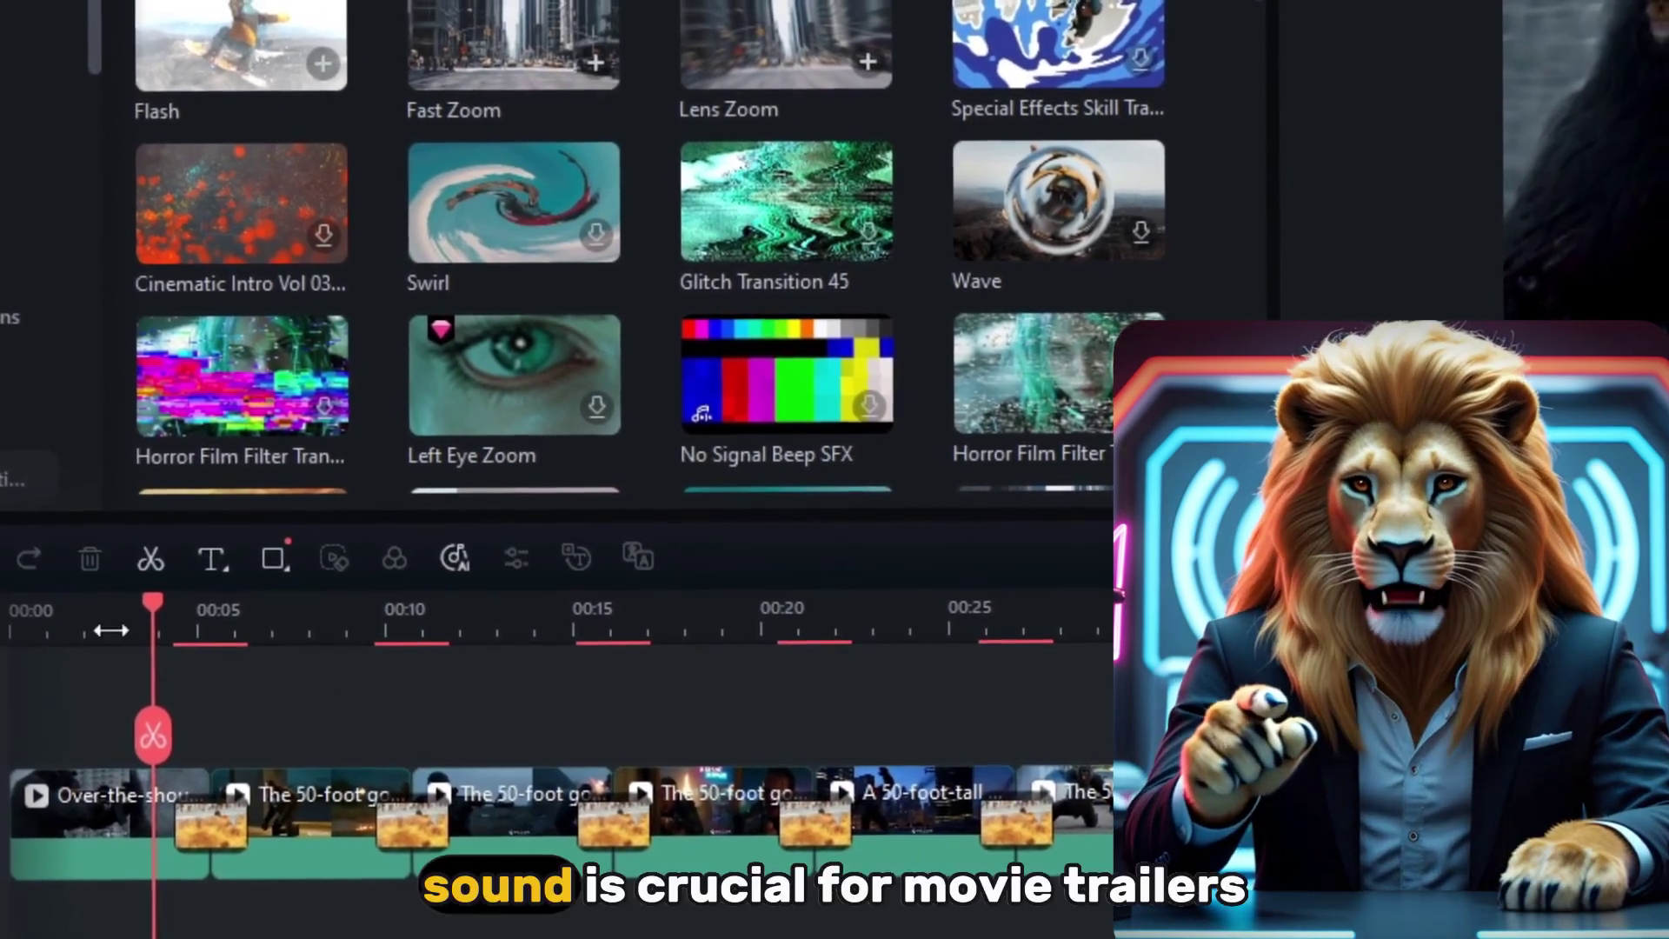
# Place fire-sound-334130 under the video from the start and gun-fire-346766 on a track below at about 1 second.
pyautogui.moveTo(252, 147); pyautogui.dragTo(328, 708)
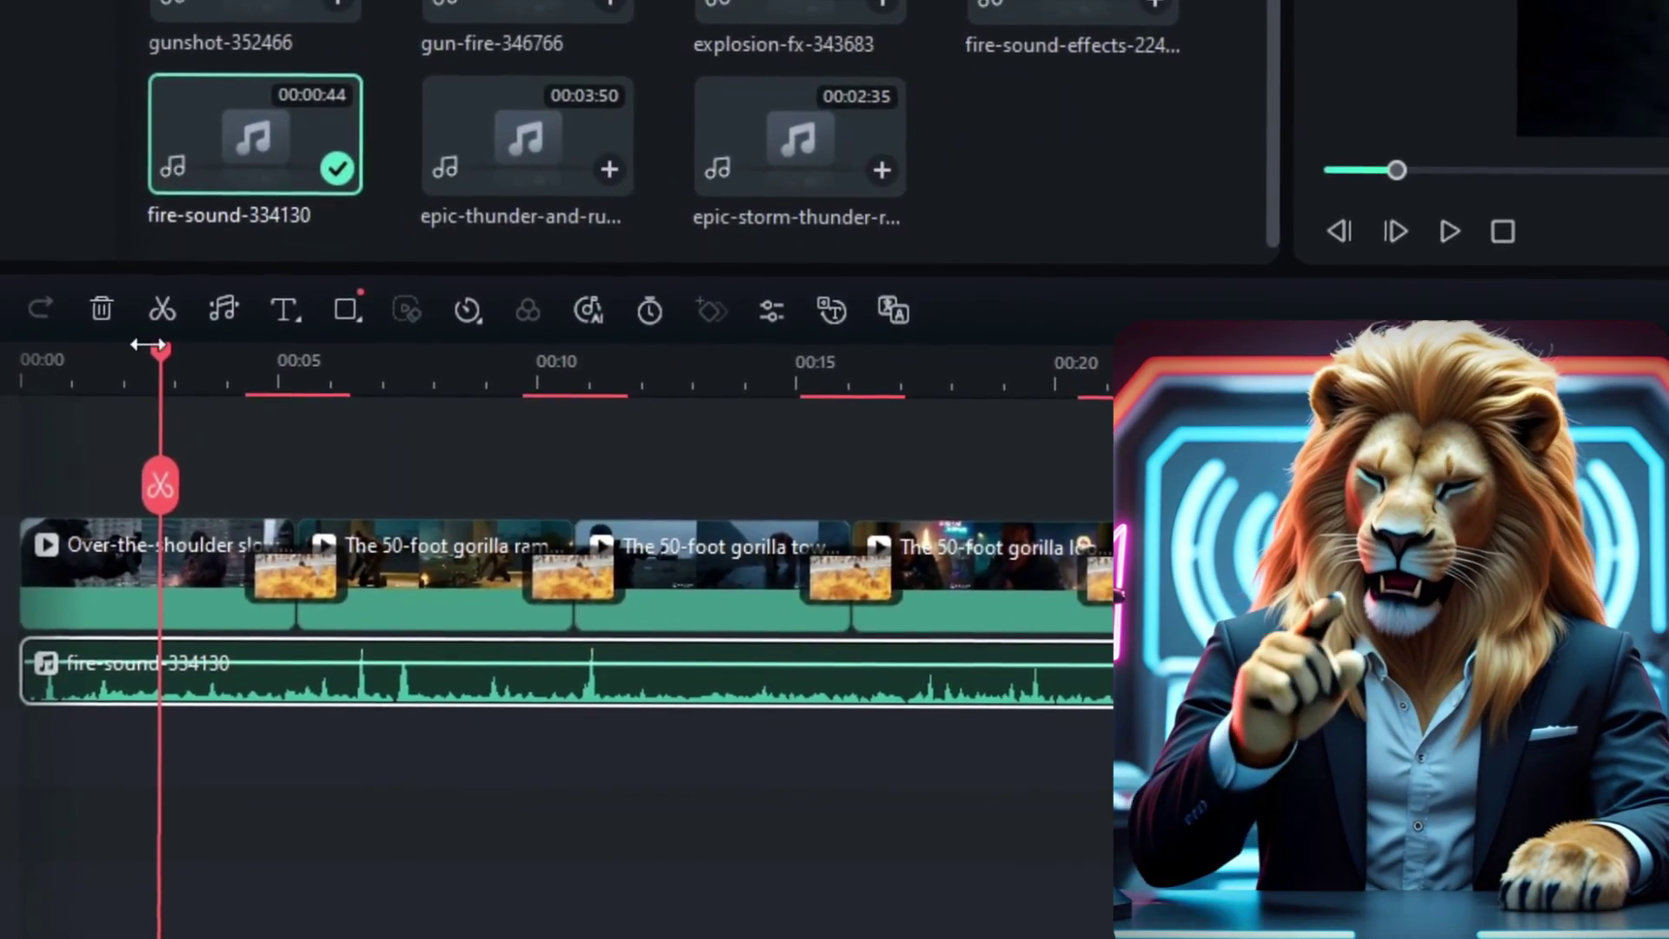
pyautogui.moveTo(148, 345); pyautogui.dragTo(70, 409)
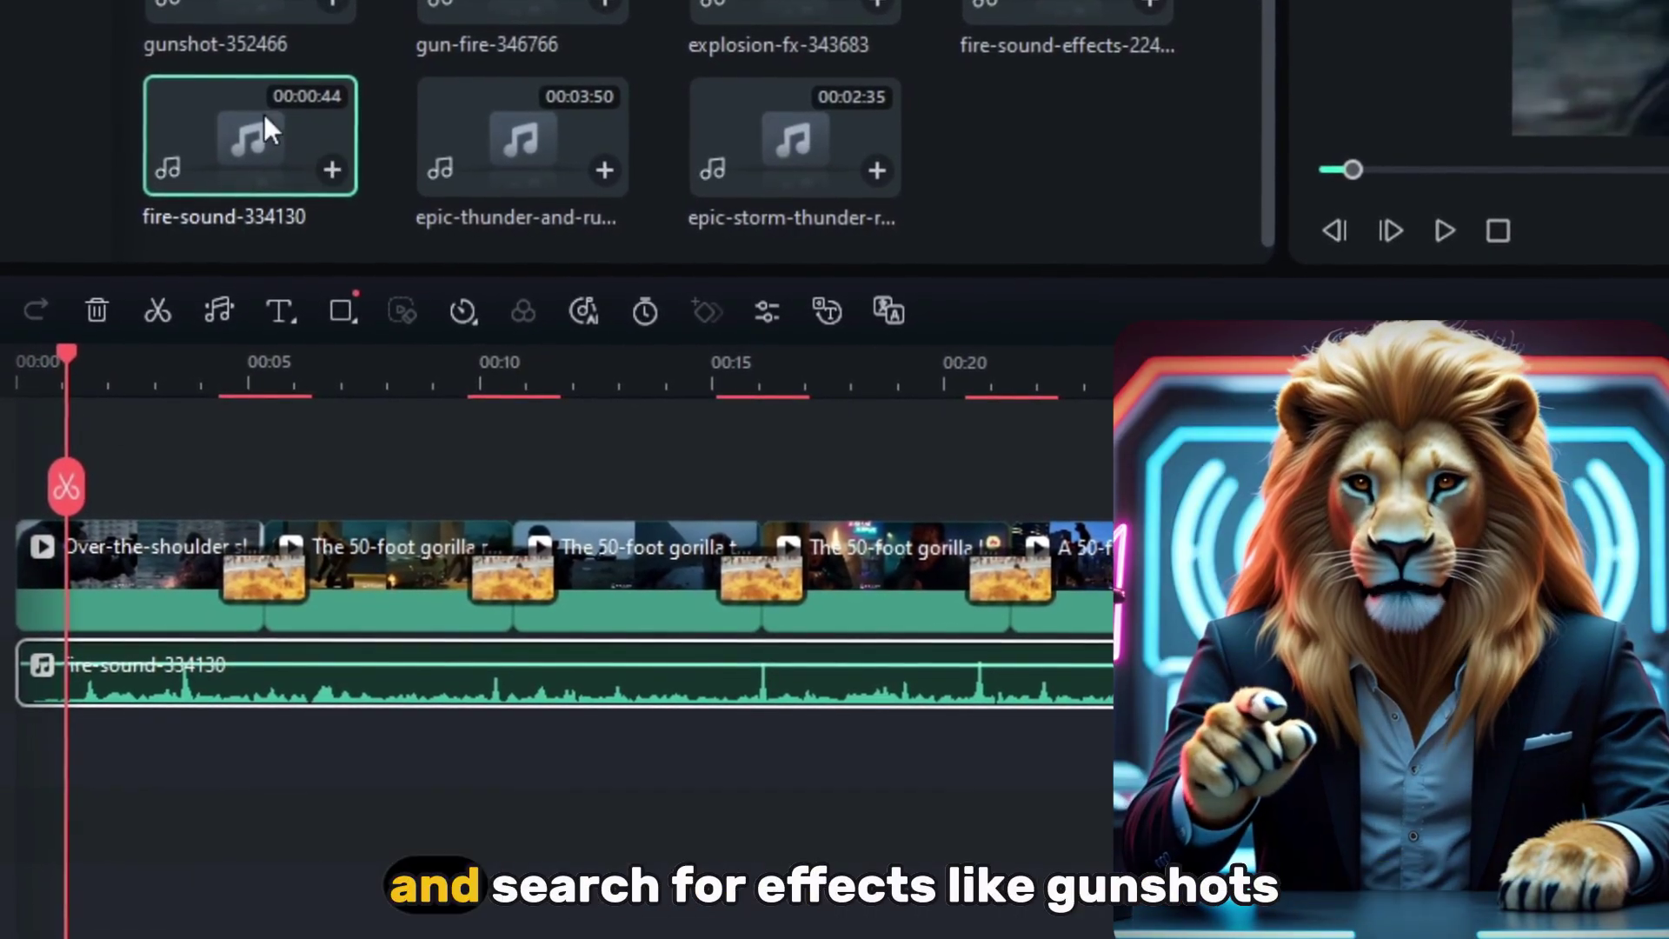
pyautogui.moveTo(415, 409); pyautogui.dragTo(145, 702)
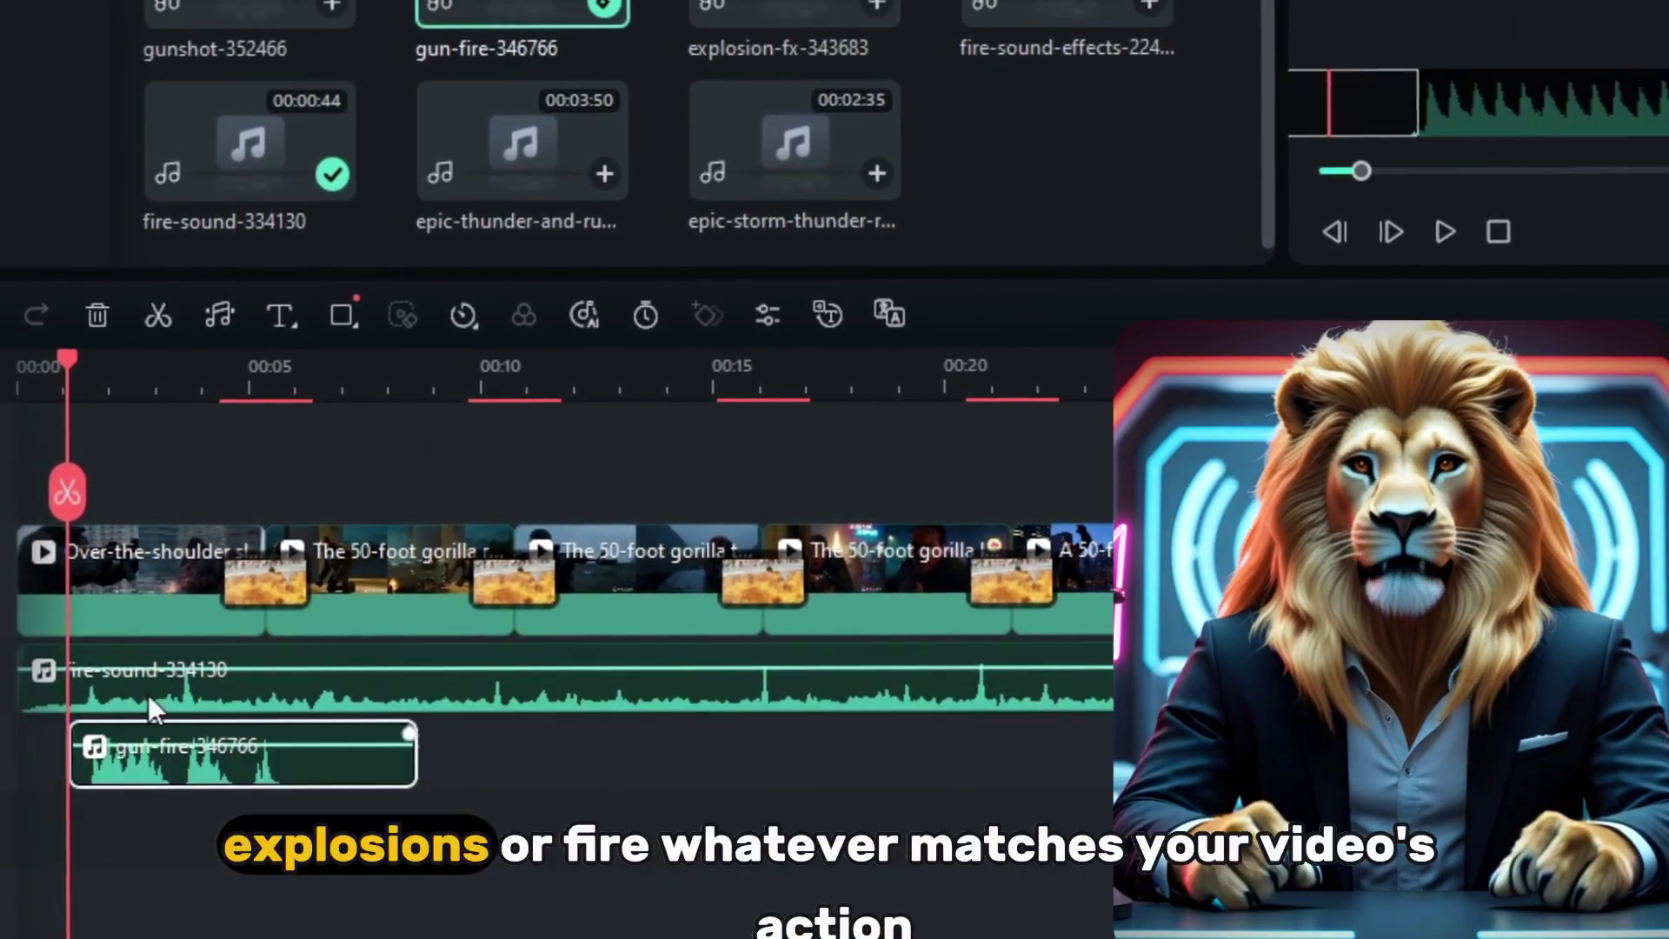
# Add gunshot-352466 on a new audio track at about 8 seconds and move the playhead to about 10 seconds.
pyautogui.moveTo(73, 362); pyautogui.dragTo(400, 407)
pyautogui.moveTo(252, 13); pyautogui.dragTo(426, 828)
pyautogui.moveTo(401, 362); pyautogui.dragTo(481, 383)
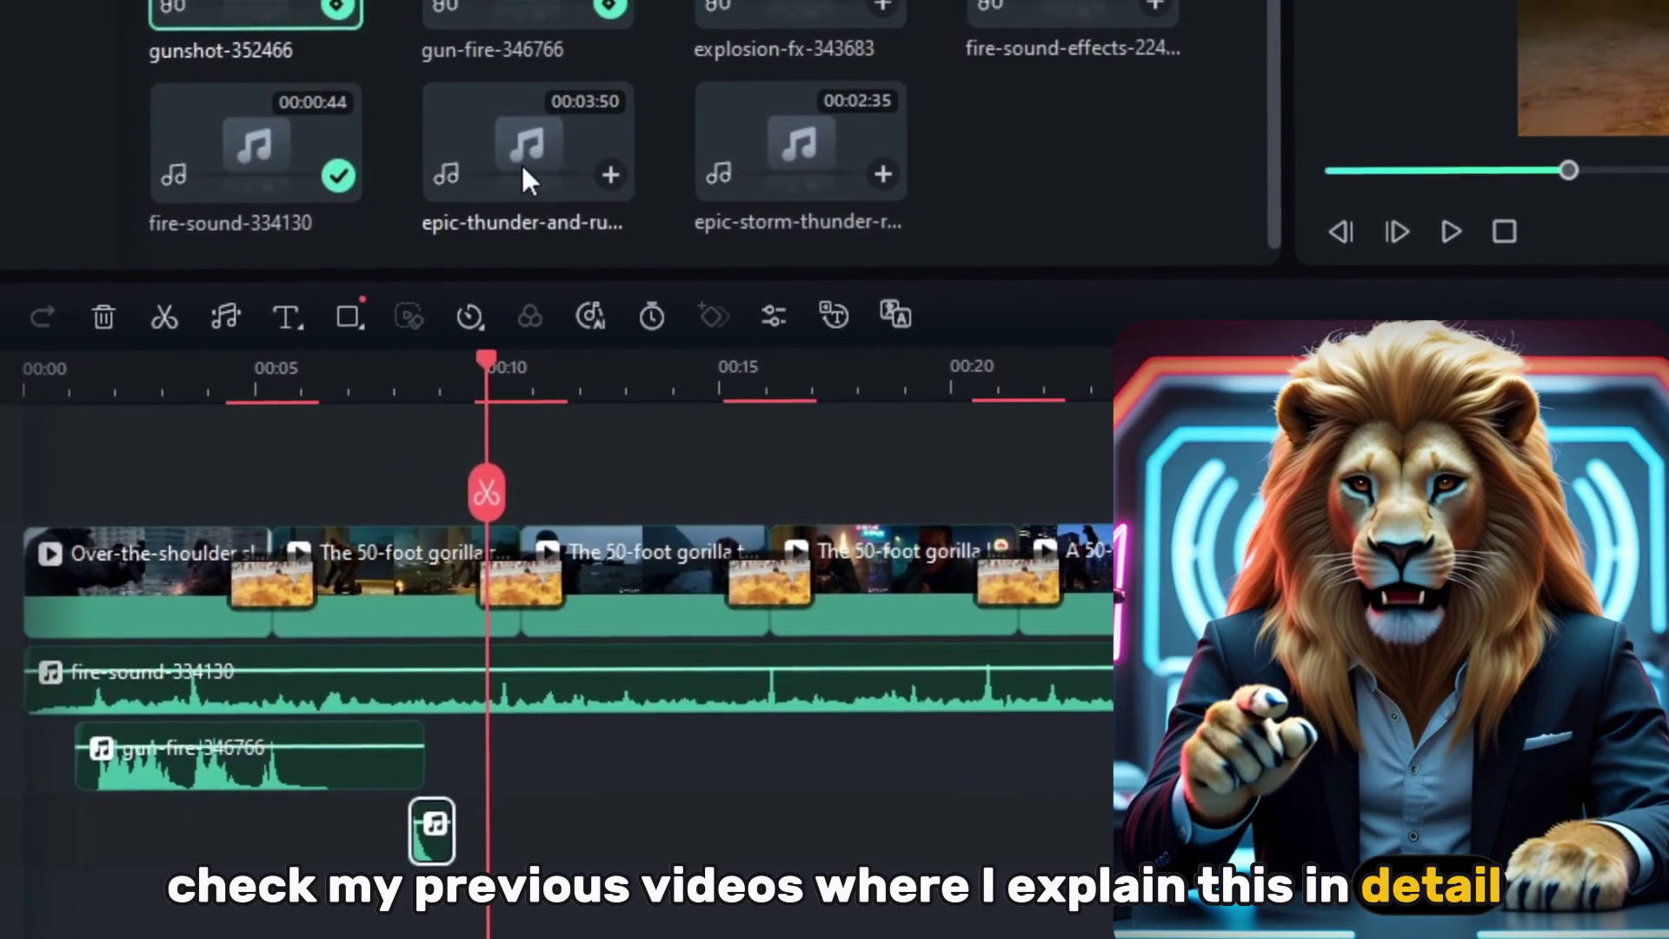
# Lay the epic-thunder-and-rumbles track below the effects from the timeline start, and undo a trial placement of the epic-storm-thunder track.
pyautogui.moveTo(520, 161); pyautogui.dragTo(70, 869)
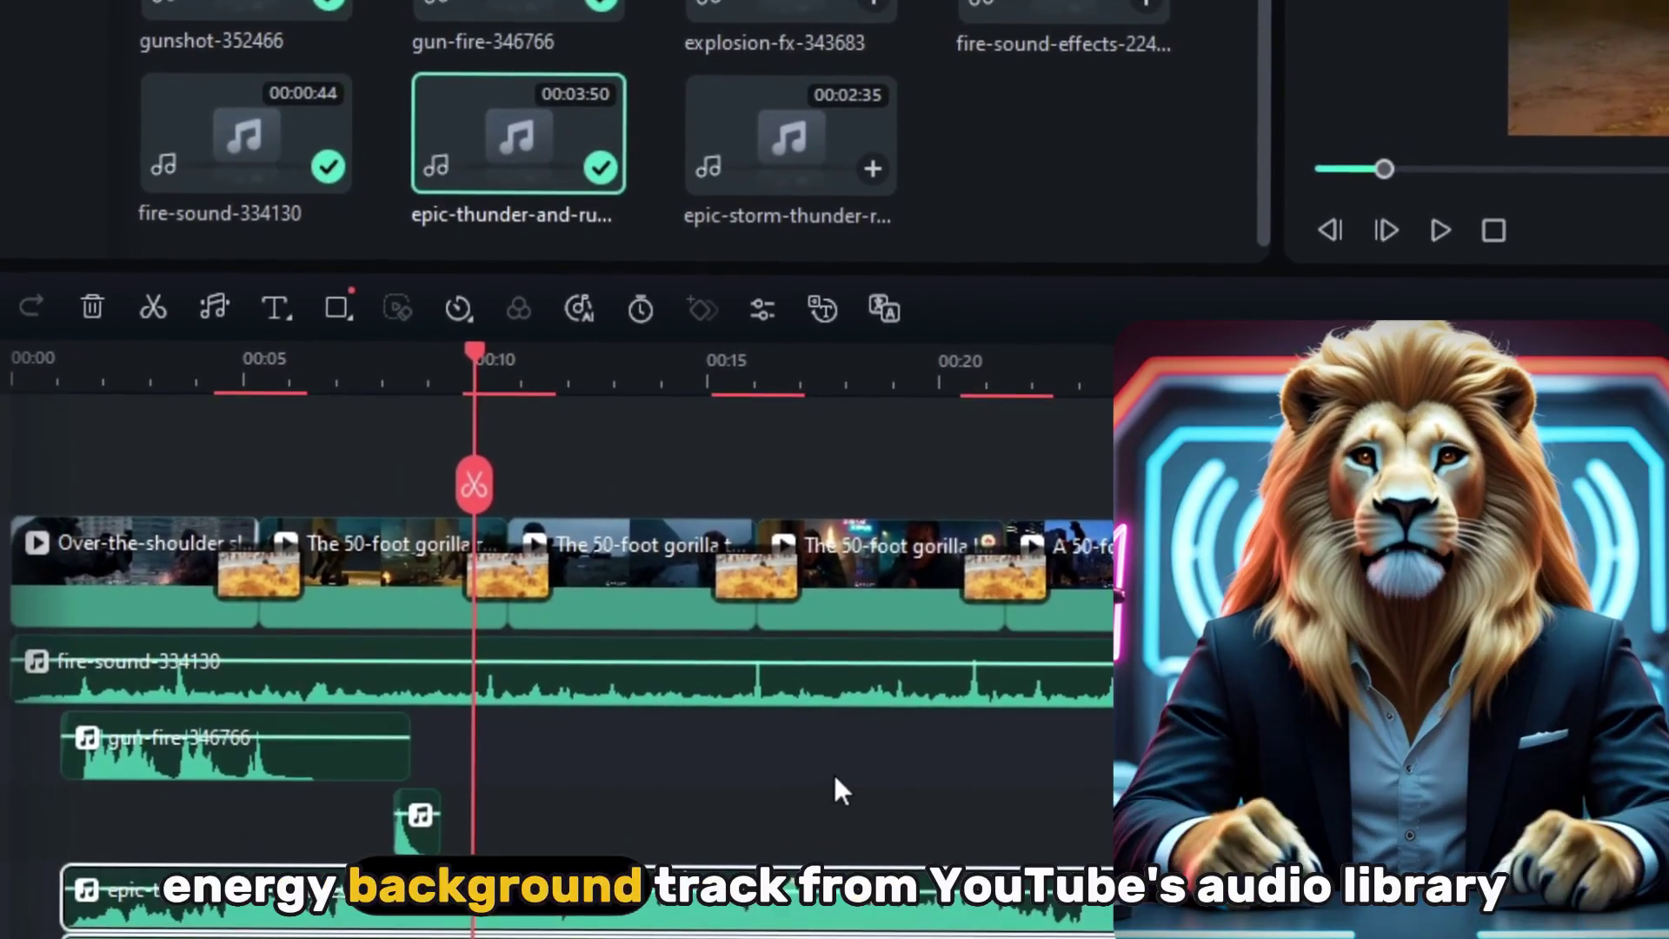
pyautogui.moveTo(786, 918); pyautogui.dragTo(735, 915)
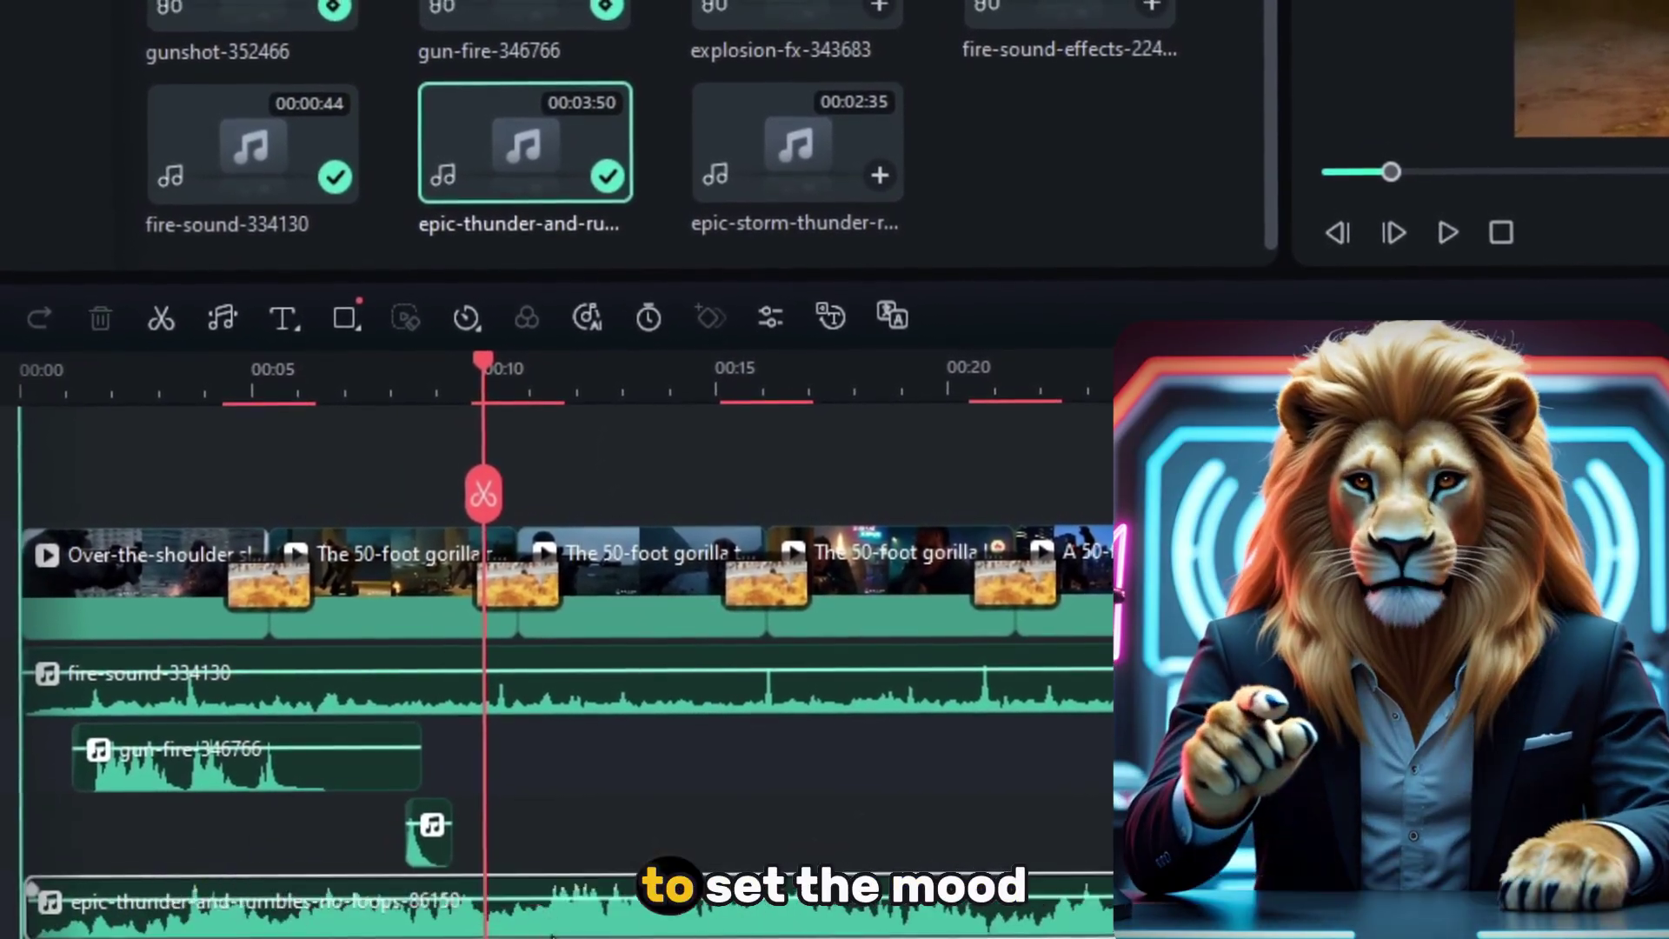
pyautogui.moveTo(696, 182); pyautogui.dragTo(495, 835)
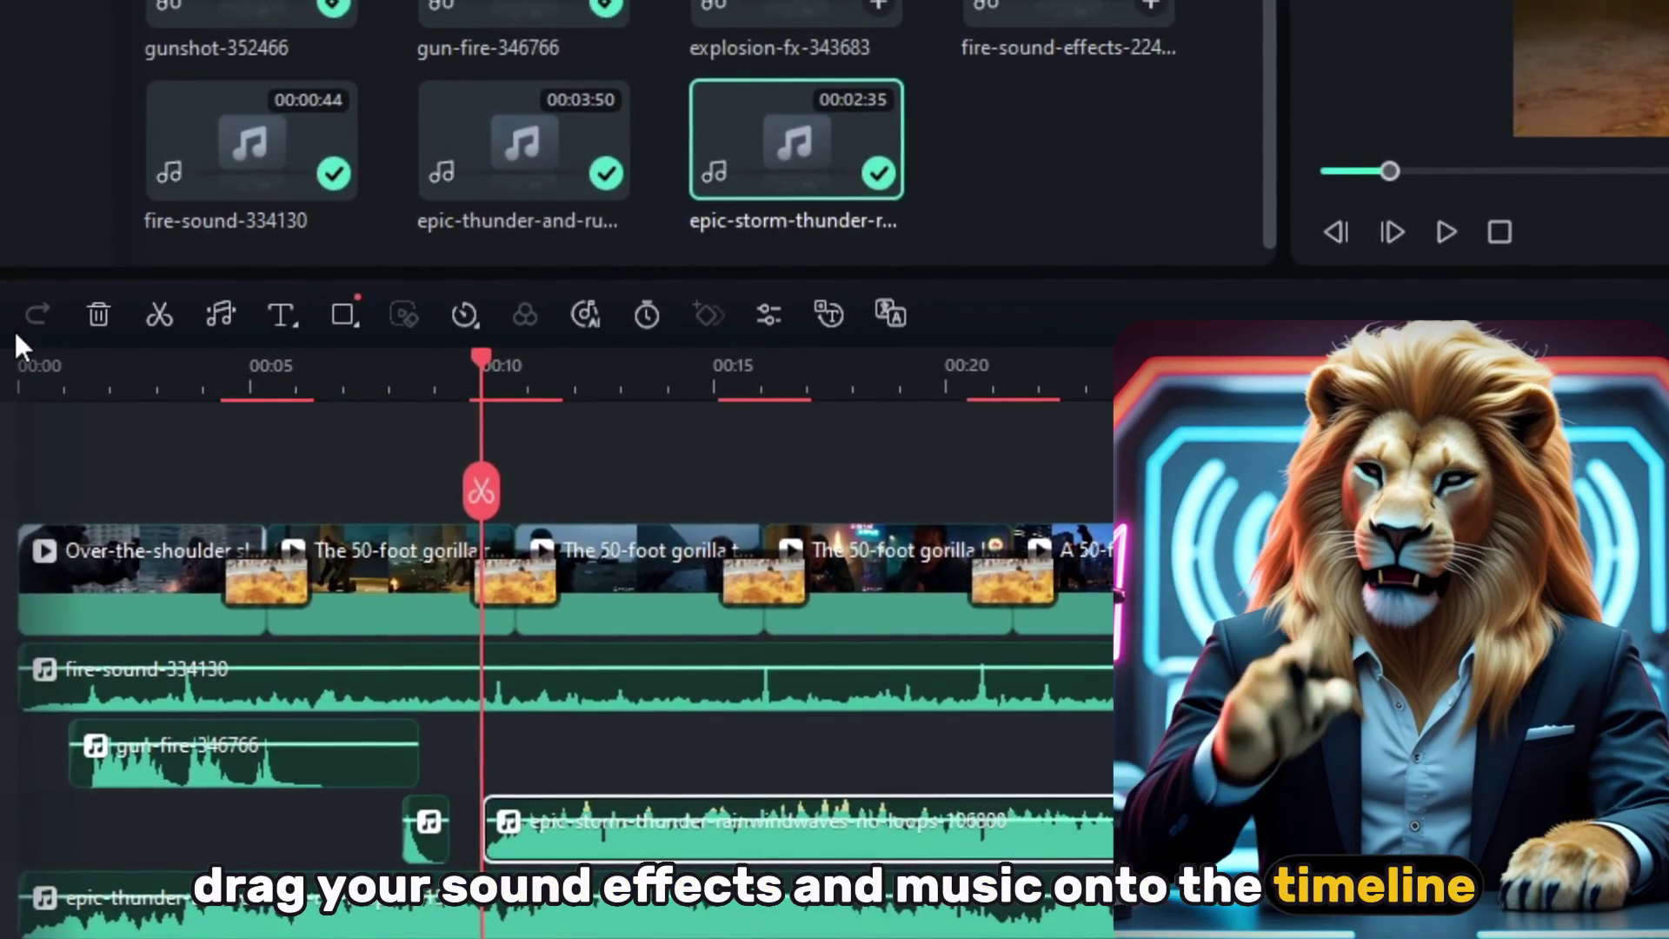
pyautogui.hotkey('ctrl', 'z')
# Add explosion-fx-343683 at about 10 seconds and another gunshot-352466 near that point, and move the playhead to about 21 seconds.
pyautogui.scroll(3, 497, 124)
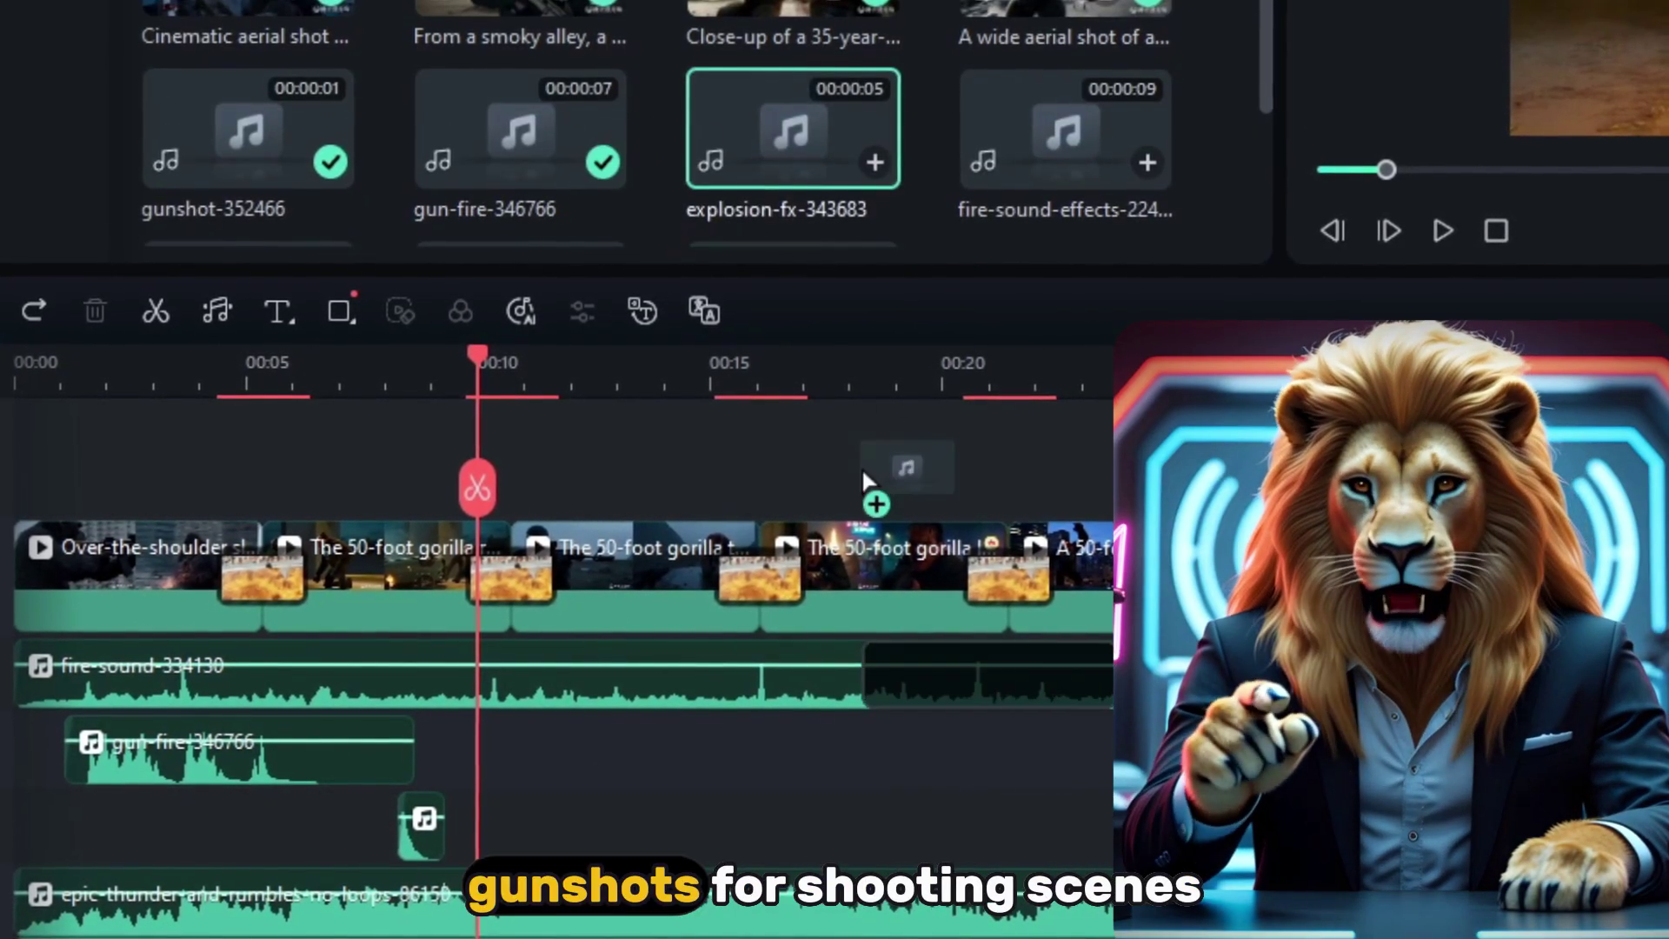
pyautogui.moveTo(863, 481); pyautogui.dragTo(487, 827)
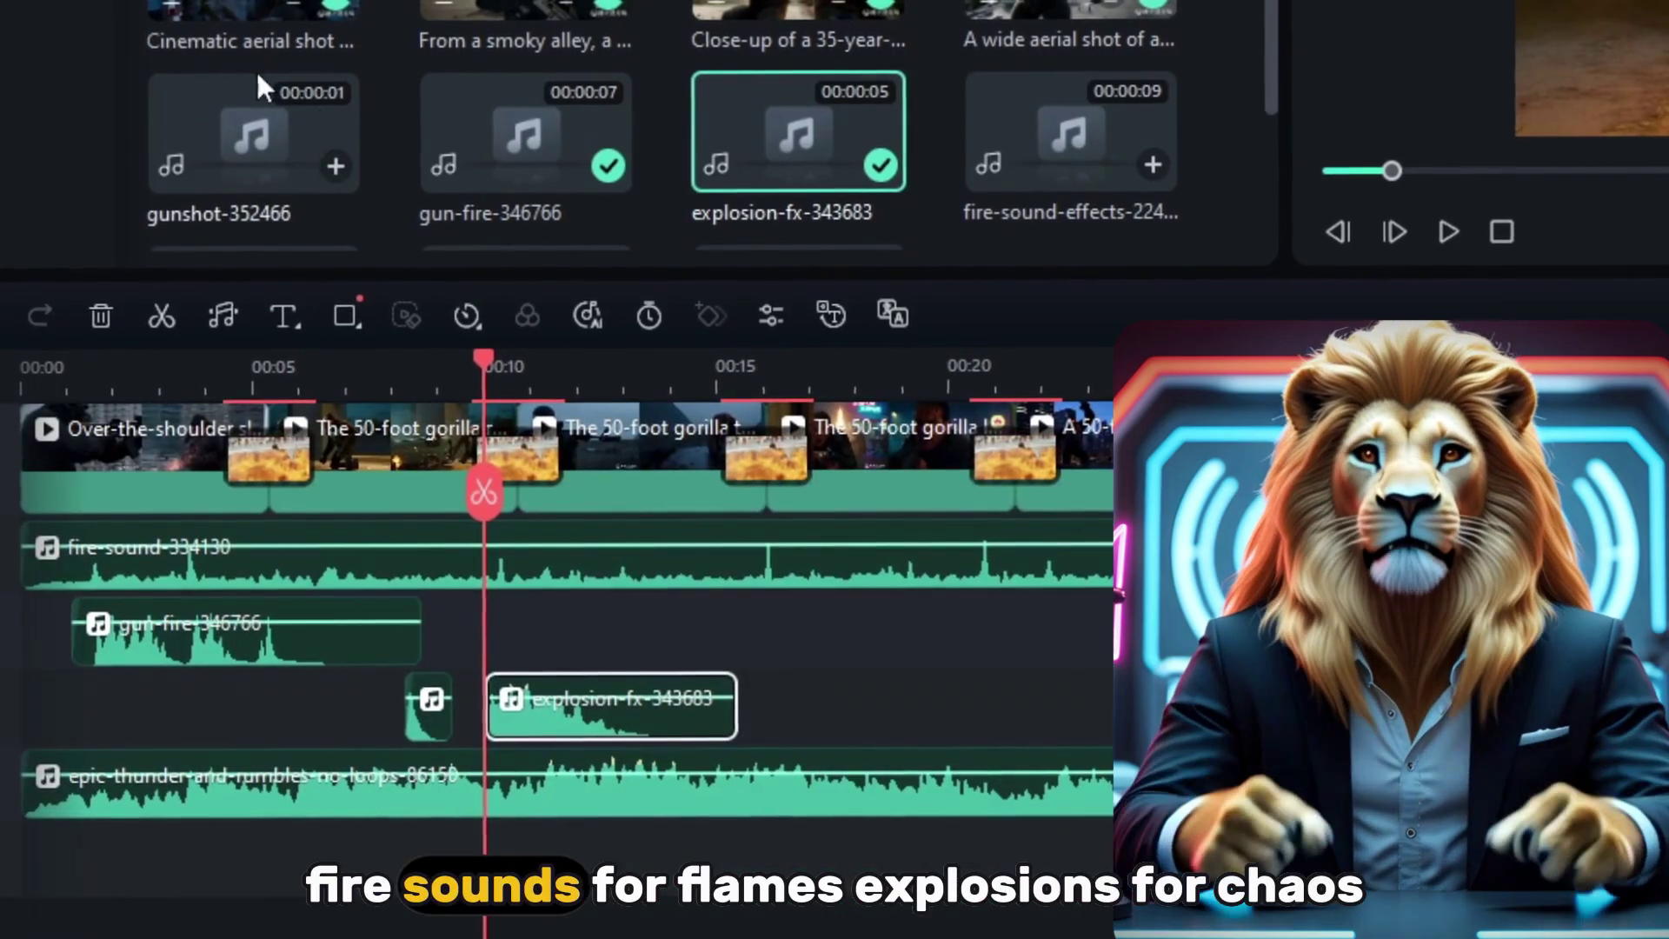
pyautogui.click(335, 166)
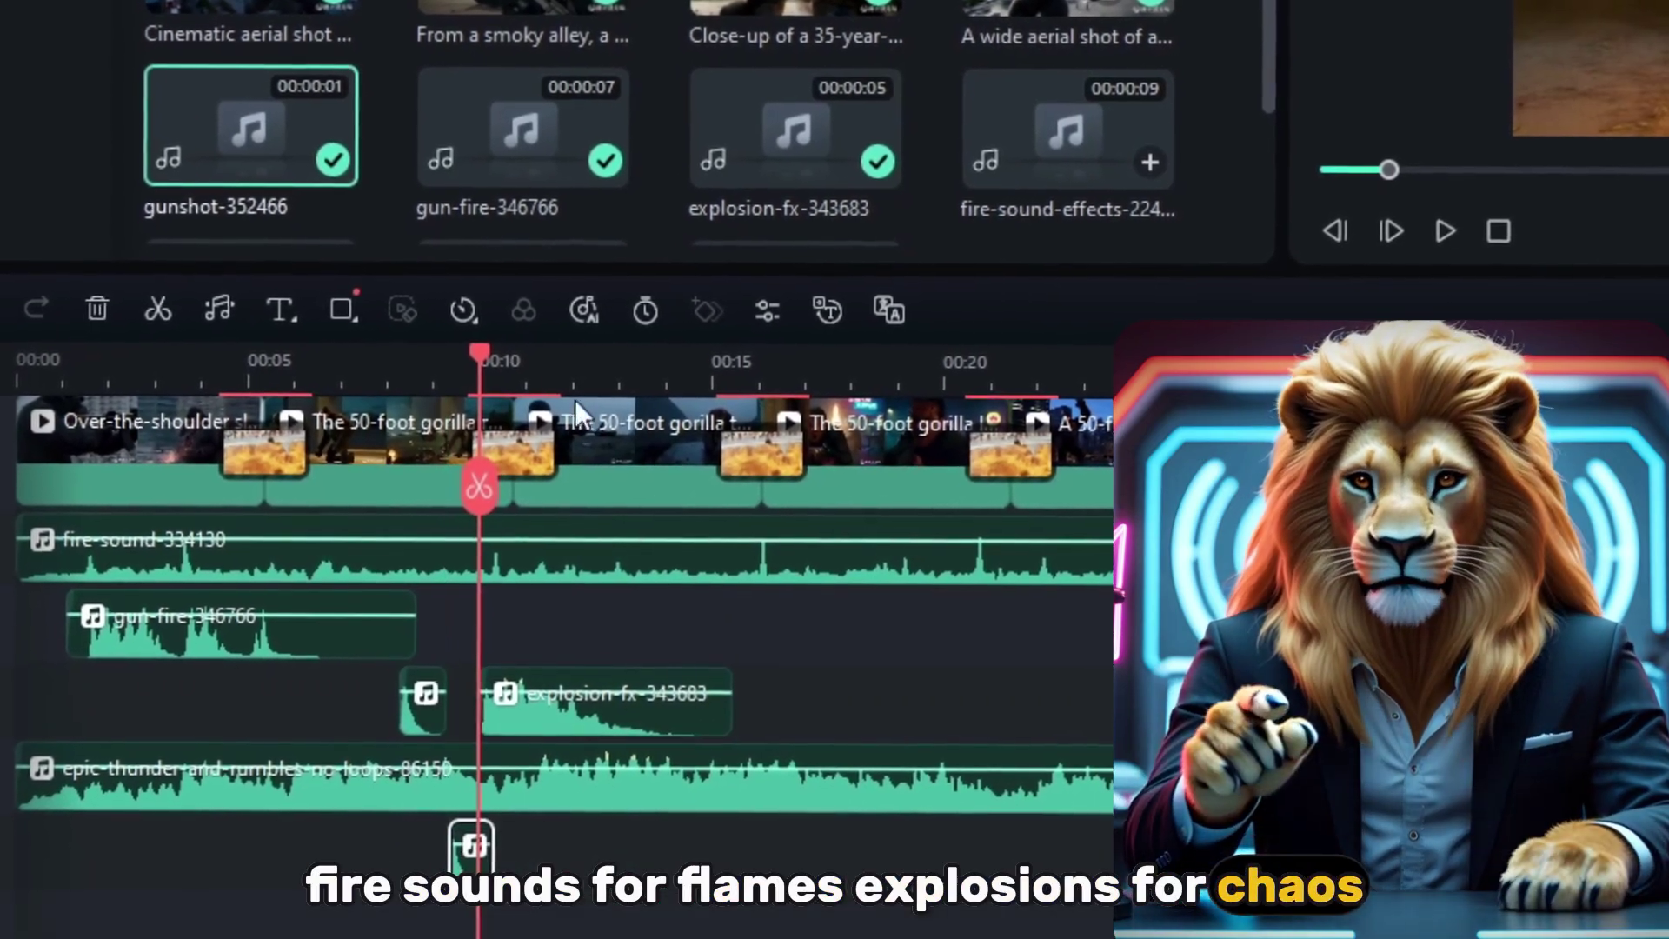
pyautogui.moveTo(487, 361); pyautogui.dragTo(988, 498)
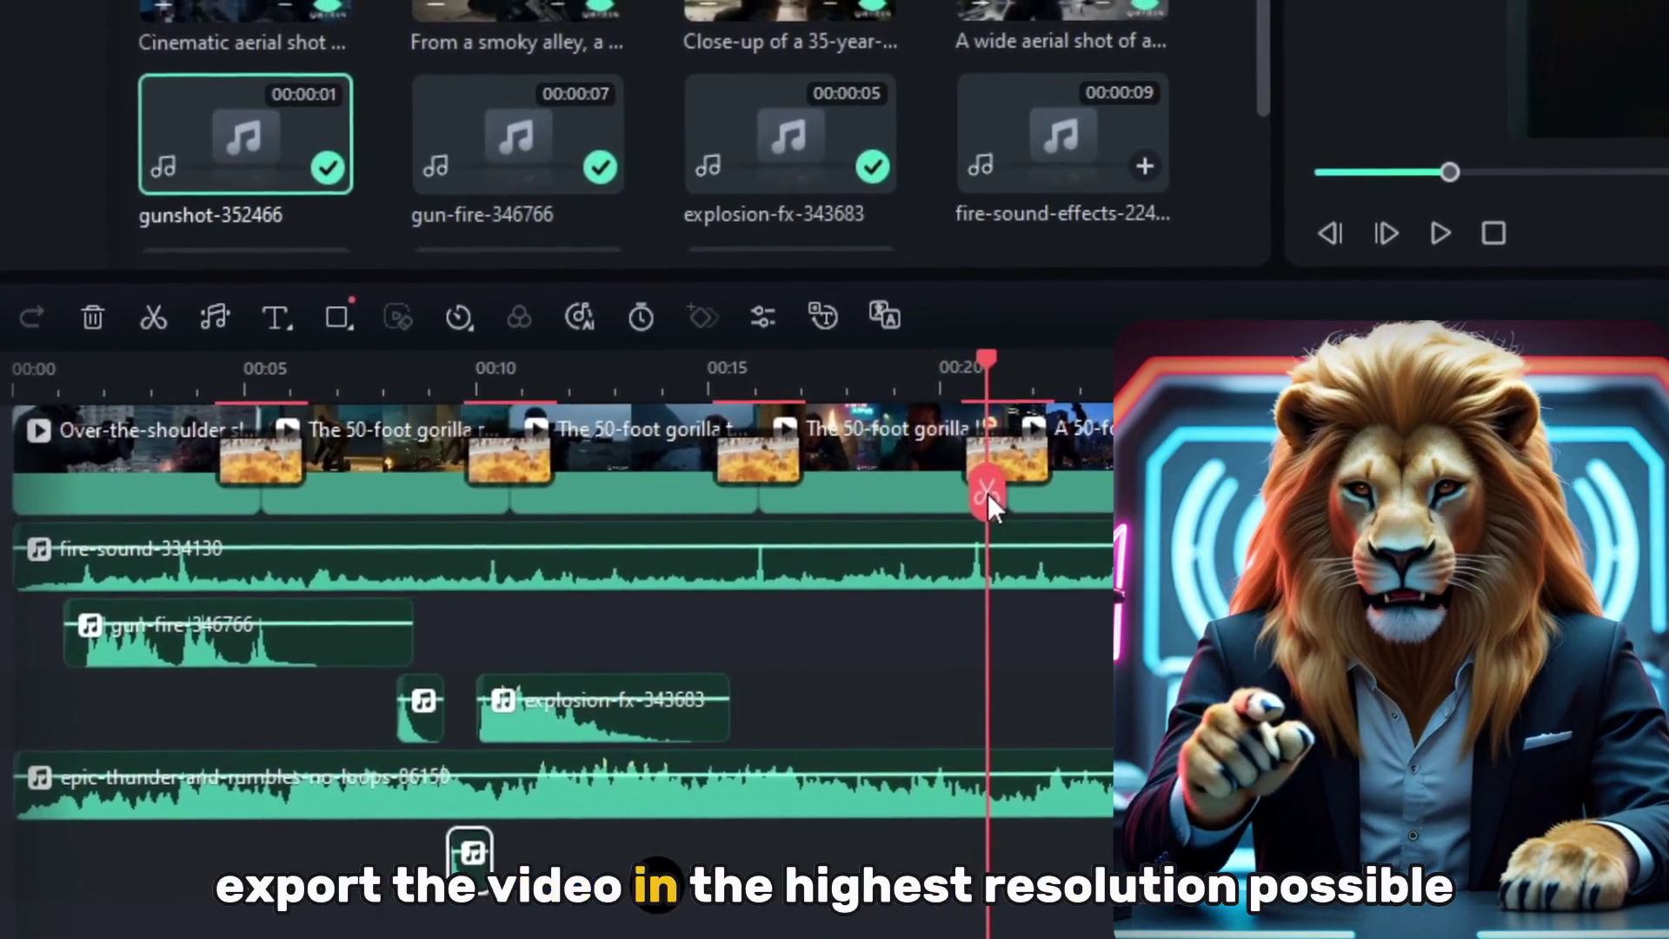
# Check the Temp Mail inbox of the new temporary email address for incoming messages.
pyautogui.scroll(-2, 478, 131)
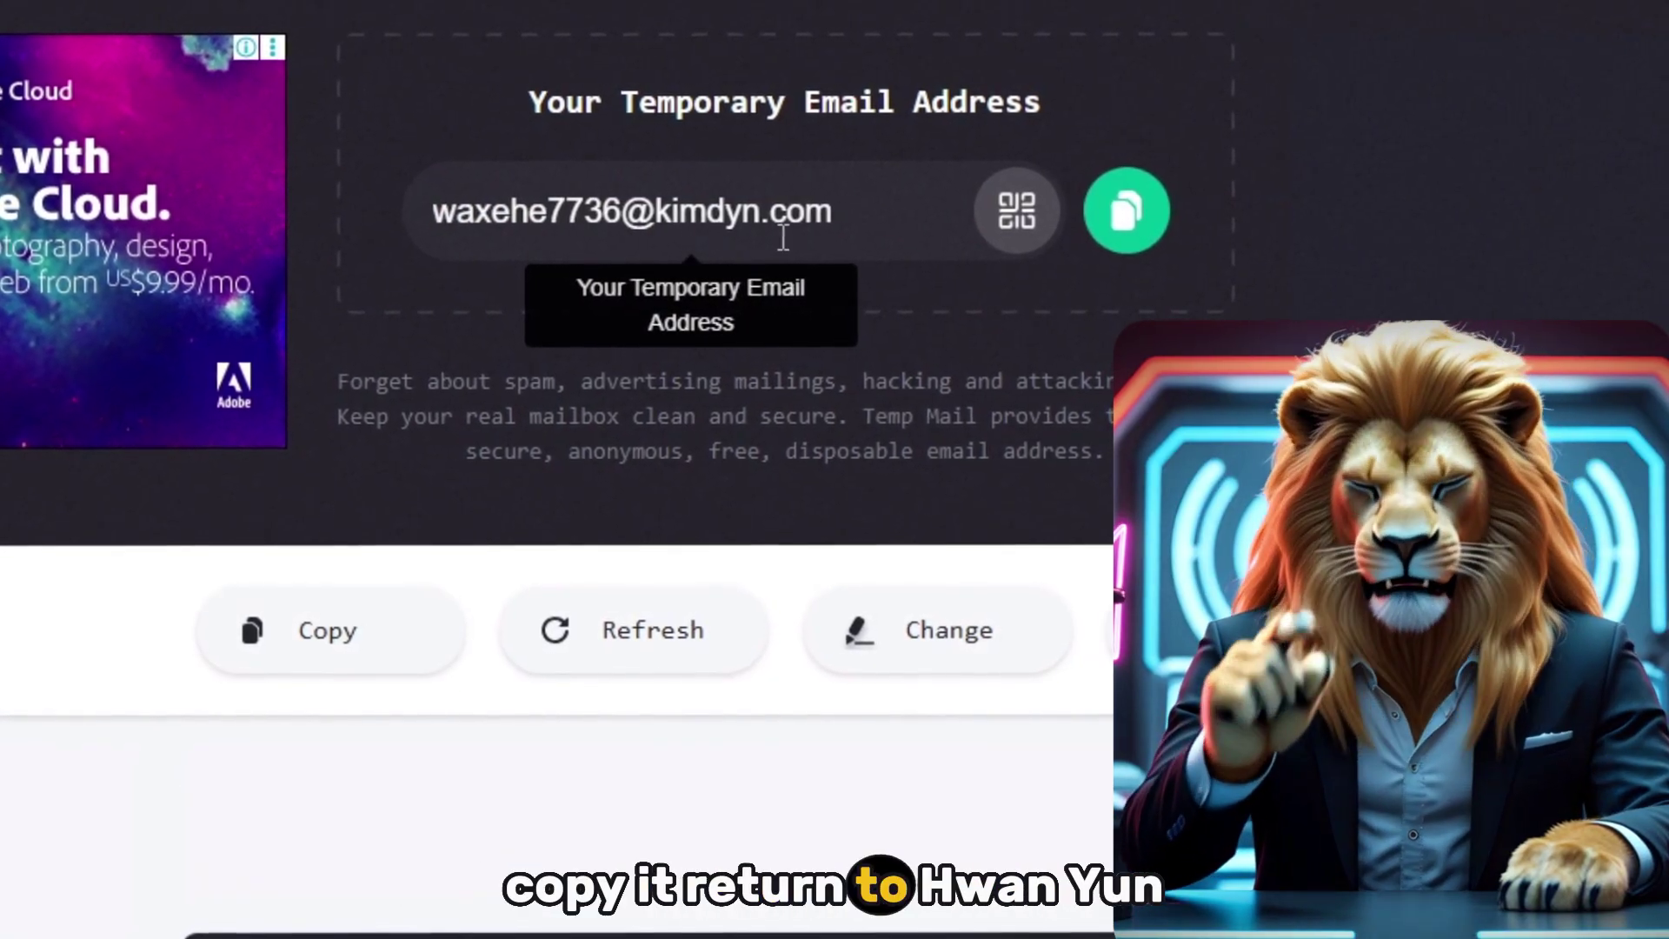
pyautogui.scroll(-6, 591, 235)
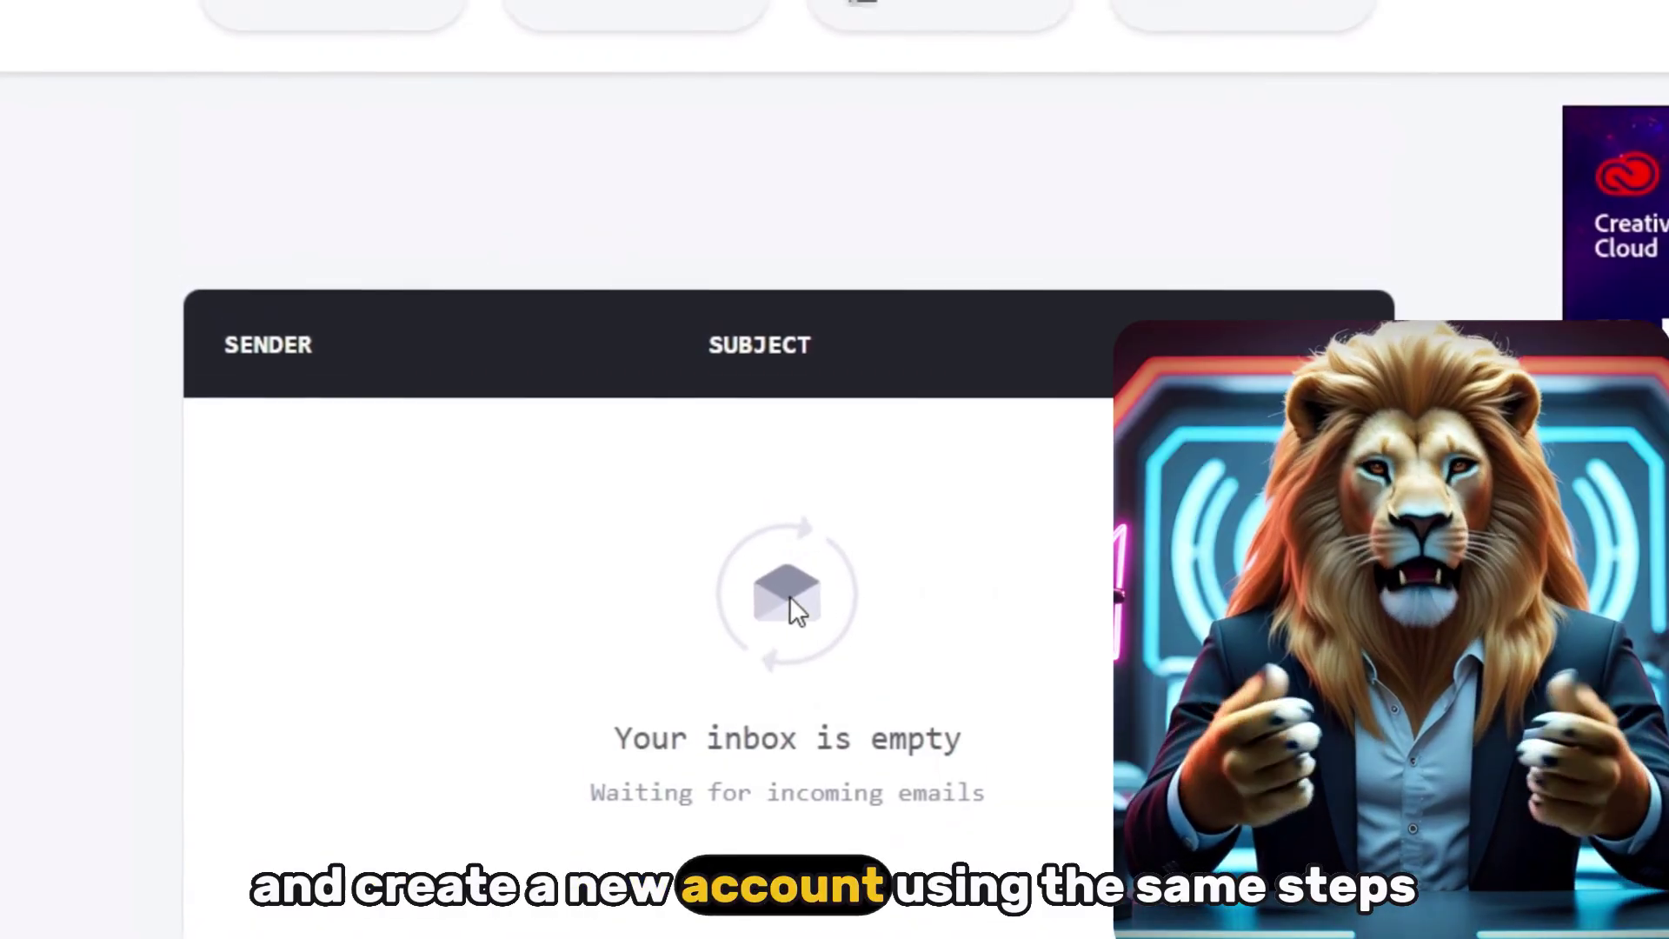